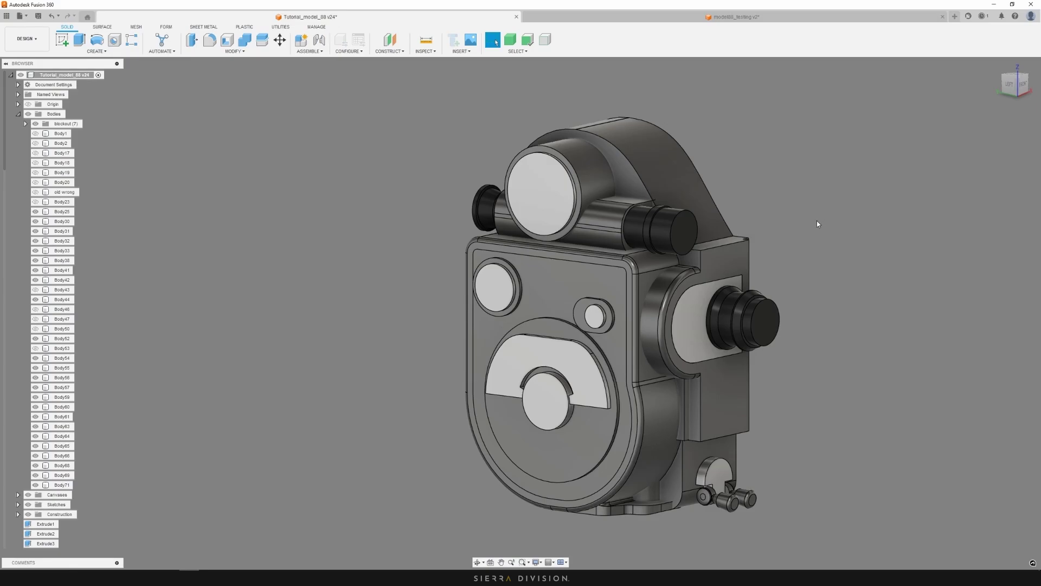
# Switch to Miro and sketch curved guide arcs below the horizontal guidelines on the camera's back-view reference photo
pyautogui.moveTo(818, 225)
pyautogui.keyDown('shift'); pyautogui.mouseDown(button='middle')
pyautogui.moveTo(776, 211)
pyautogui.moveTo(725, 221)
pyautogui.moveTo(783, 216)
pyautogui.moveTo(805, 227)
pyautogui.moveTo(805, 219)
pyautogui.mouseUp(button='middle'); pyautogui.keyUp('shift')
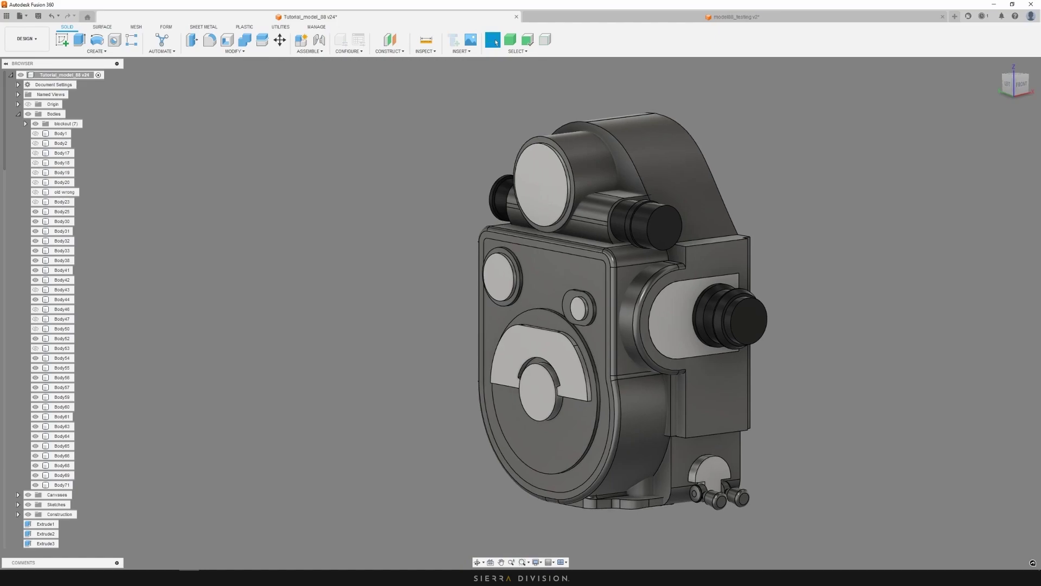
pyautogui.moveTo(864, 217)
pyautogui.keyDown('shift'); pyautogui.mouseDown(button='middle')
pyautogui.moveTo(790, 226)
pyautogui.moveTo(866, 234)
pyautogui.mouseUp(button='middle'); pyautogui.keyUp('shift')
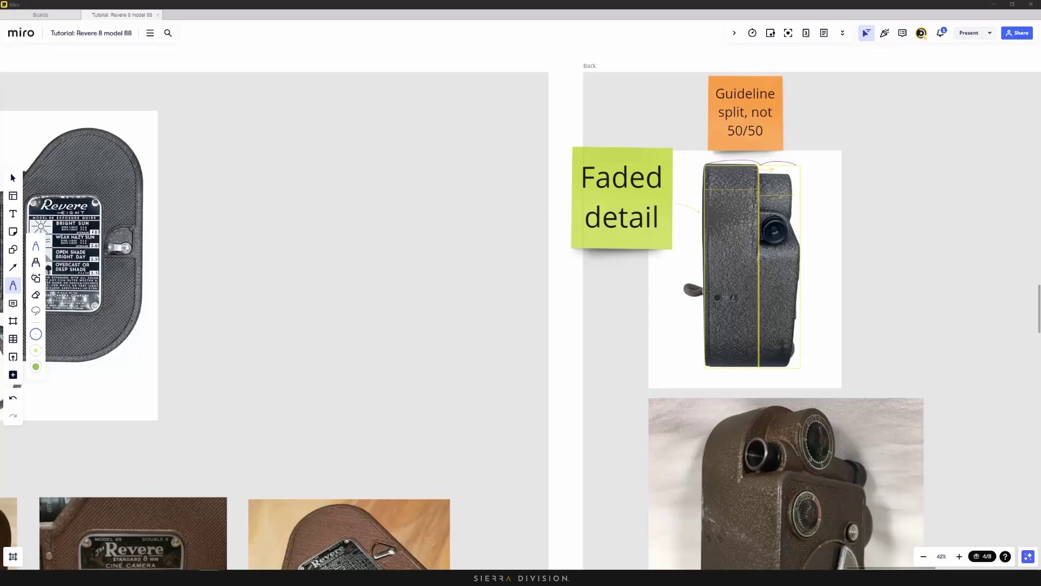
pyautogui.scroll(5, 691, 168)
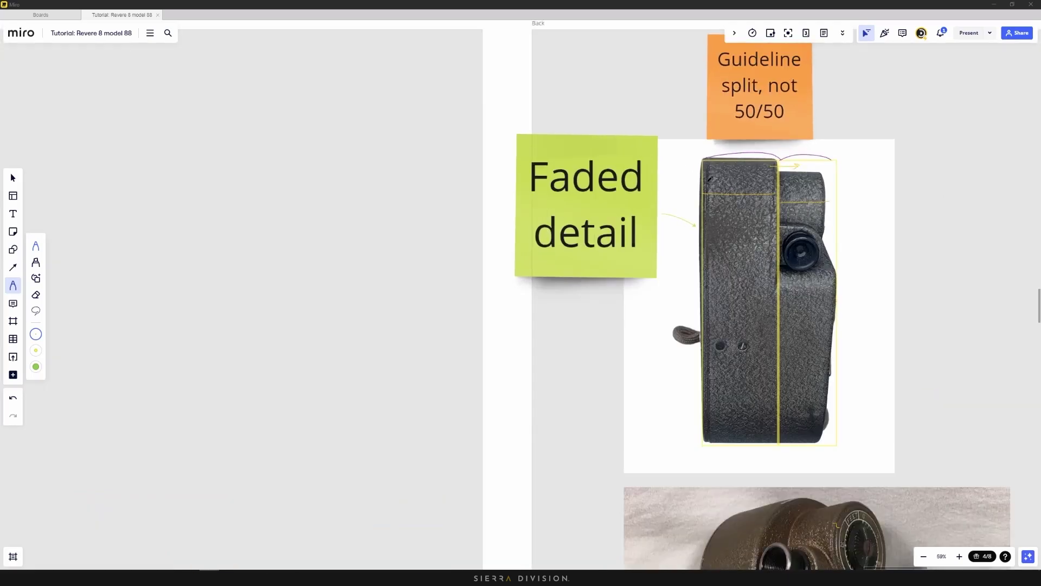
pyautogui.moveTo(707, 205)
pyautogui.mouseDown()
pyautogui.moveTo(765, 224)
pyautogui.moveTo(793, 203)
pyautogui.moveTo(865, 208)
pyautogui.mouseUp()
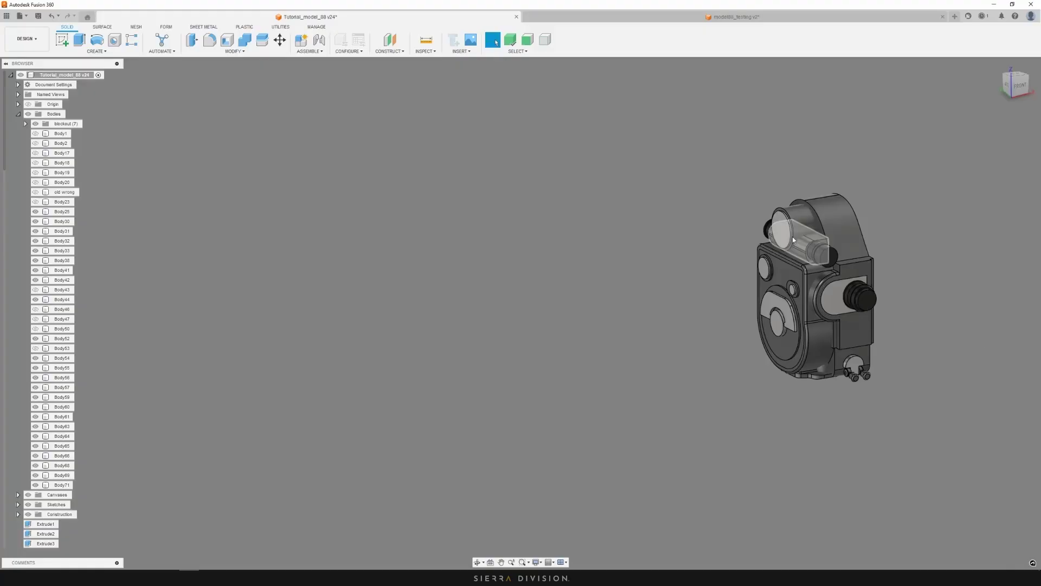
# Switch to Fusion 360 and examine the viewfinder area, selecting the blockout viewfinder body and the main housing body in turn
pyautogui.scroll(3, 809, 236)
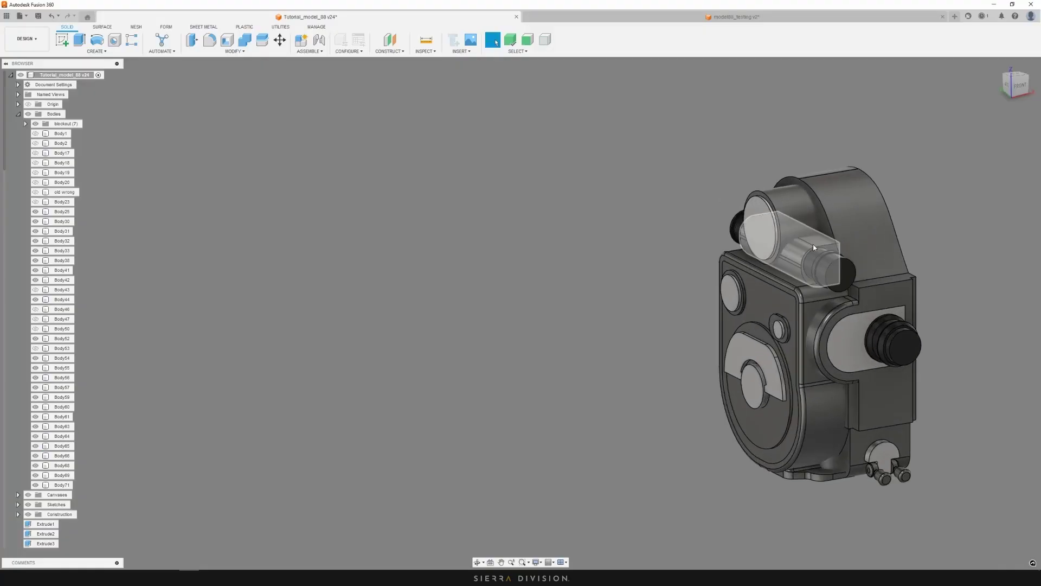
pyautogui.click(819, 247)
pyautogui.scroll(3, 819, 248)
pyautogui.keyDown('shift'); pyautogui.moveTo(819, 249); pyautogui.dragTo(748, 228, button='middle'); pyautogui.keyUp('shift')
pyautogui.click(528, 40)
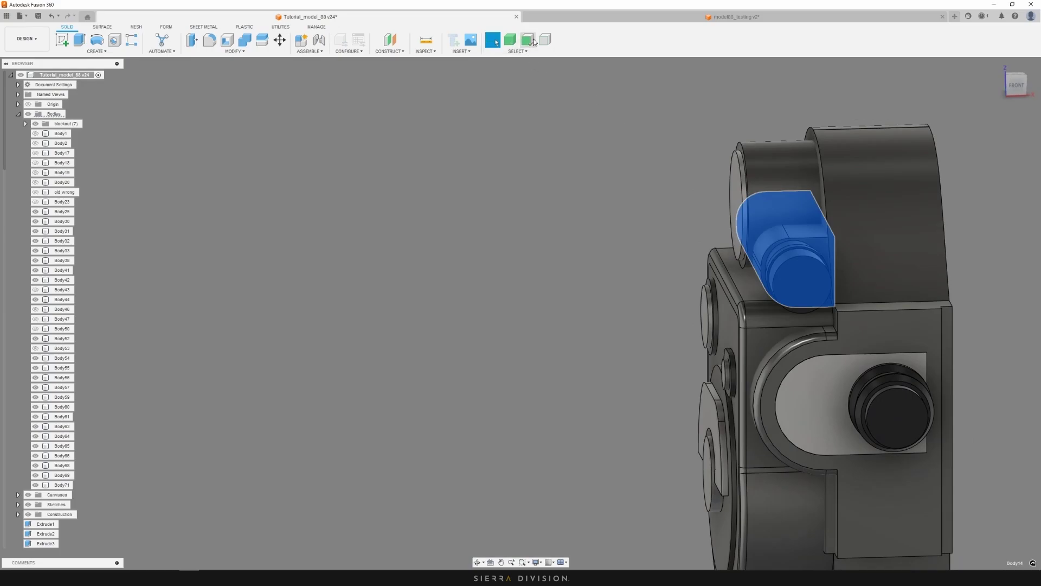
pyautogui.scroll(3, 817, 232)
pyautogui.keyDown('shift'); pyautogui.moveTo(785, 258); pyautogui.dragTo(772, 239, button='middle'); pyautogui.keyUp('shift')
pyautogui.click(510, 40)
pyautogui.click(972, 276)
pyautogui.click(782, 230)
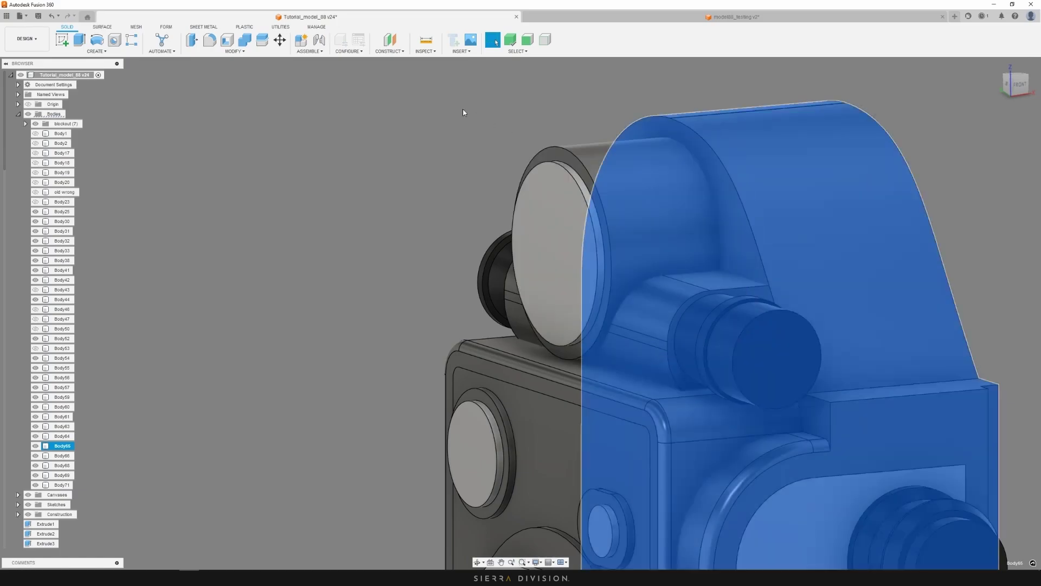
# Try to offset the main housing's large flat face behind the viewfinder by 0.484 cm
pyautogui.click(463, 112)
pyautogui.click(528, 40)
pyautogui.click(727, 223)
pyautogui.scroll(-3, 707, 230)
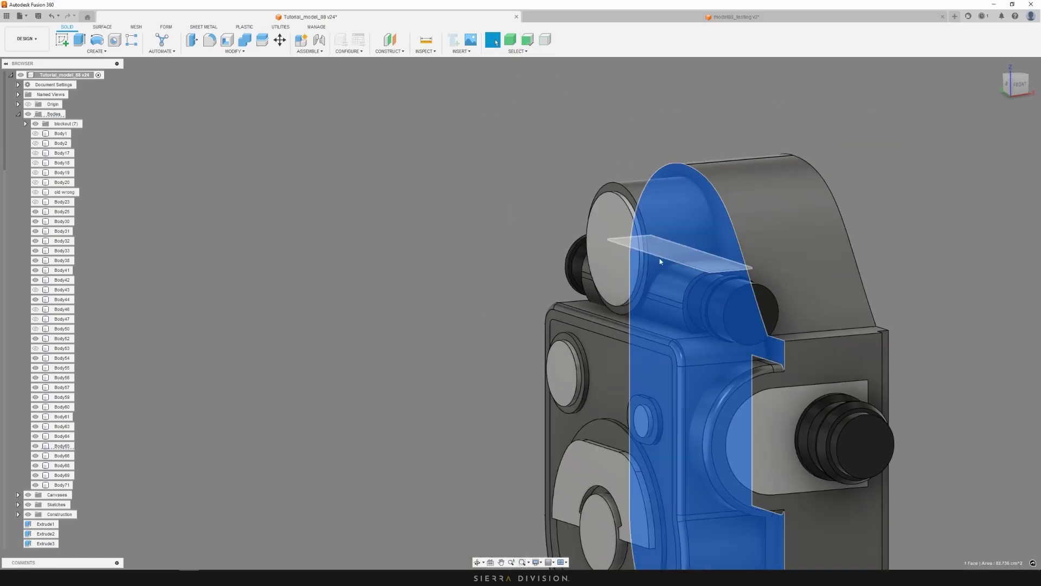
pyautogui.keyDown('shift'); pyautogui.moveTo(660, 263); pyautogui.dragTo(761, 268, button='middle'); pyautogui.keyUp('shift')
pyautogui.press('q')
pyautogui.moveTo(733, 232); pyautogui.dragTo(754, 233)
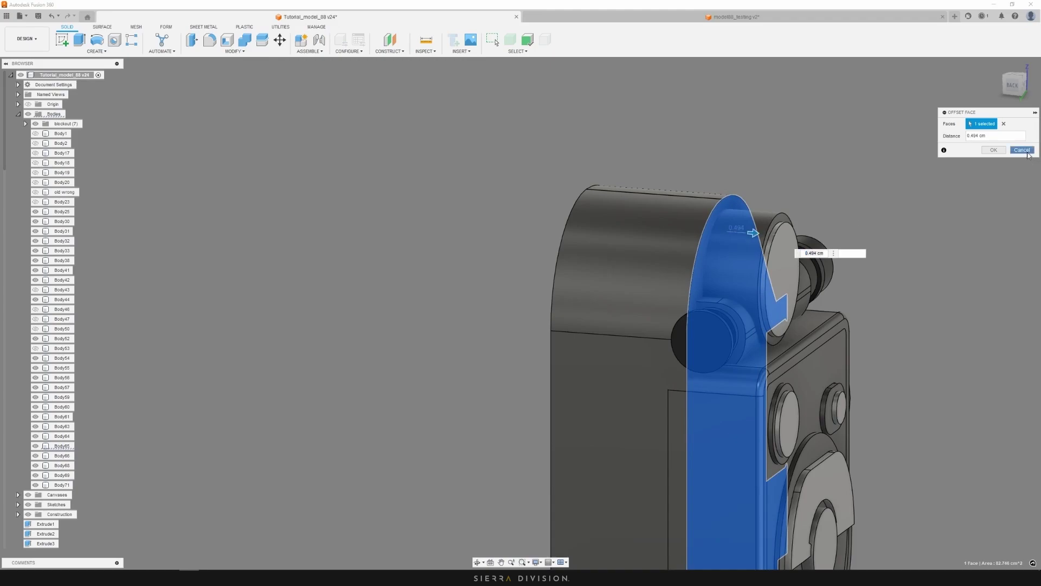
pyautogui.press('Return')
pyautogui.keyDown('shift'); pyautogui.moveTo(754, 233); pyautogui.dragTo(851, 260, button='middle'); pyautogui.keyUp('shift')
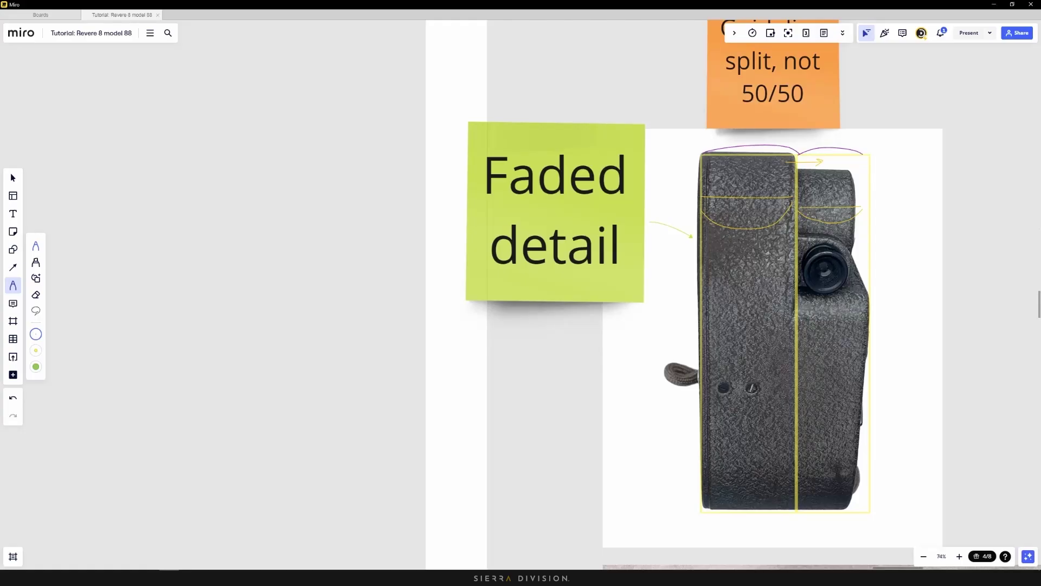
# Switch to Miro and mark the wedge-shaped transition above the viewfinder on the brown camera's close-up reference photo
pyautogui.scroll(3, 571, 237)
pyautogui.scroll(-4, 571, 238)
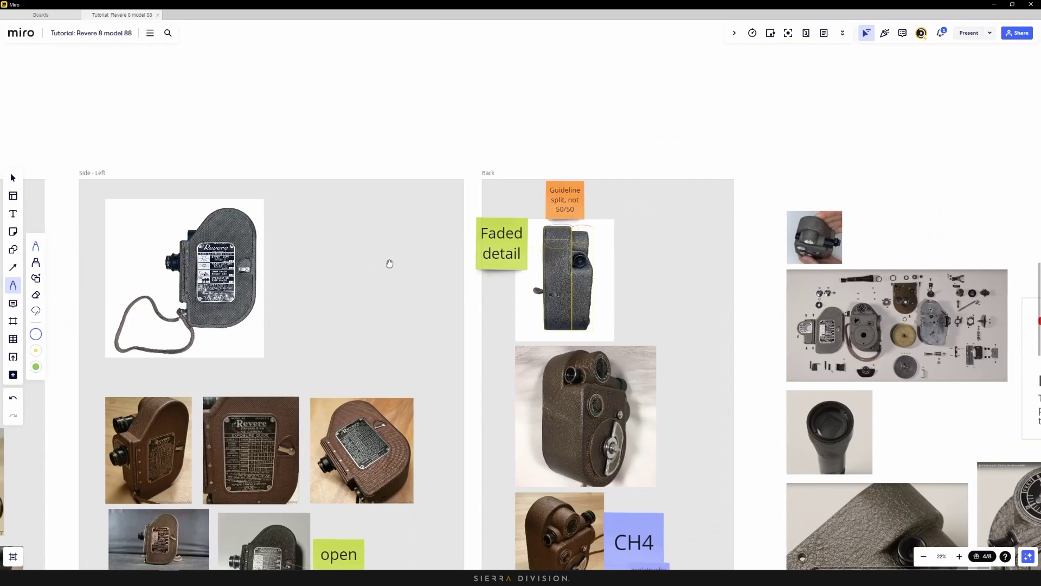
pyautogui.moveTo(389, 263); pyautogui.dragTo(844, 206, button='middle')
pyautogui.moveTo(409, 221); pyautogui.dragTo(897, 246, button='middle')
pyautogui.moveTo(401, 255); pyautogui.dragTo(573, 221, button='middle')
pyautogui.scroll(10, 537, 307)
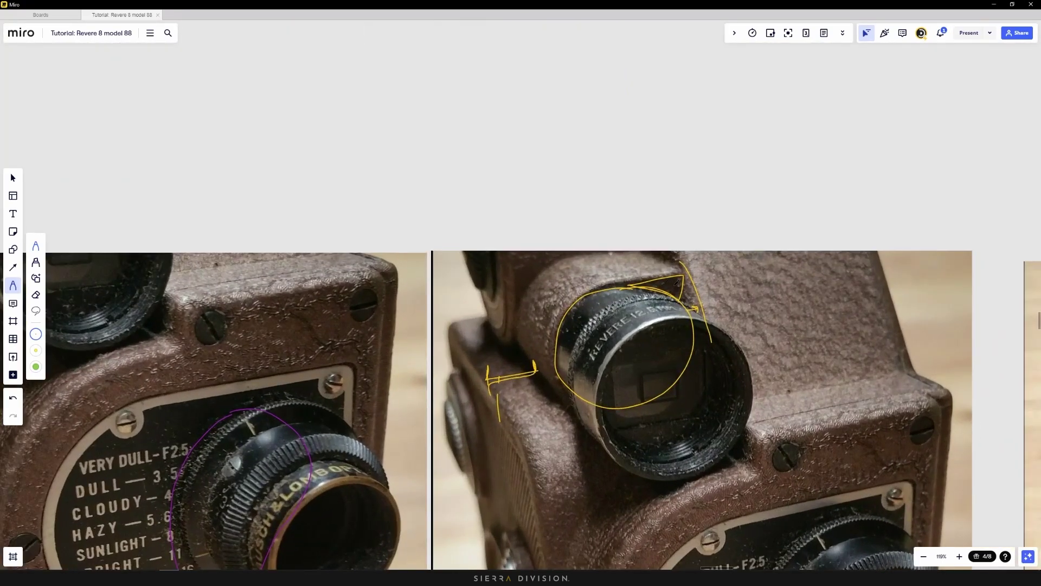
pyautogui.moveTo(682, 274)
pyautogui.mouseDown()
pyautogui.moveTo(597, 283)
pyautogui.moveTo(682, 313)
pyautogui.moveTo(682, 273)
pyautogui.mouseUp()
# Switch to Fusion 360 and examine where the front cover's rounded upper corner meets the viewfinder and the main housing
pyautogui.hotkey('alt', 'Tab')
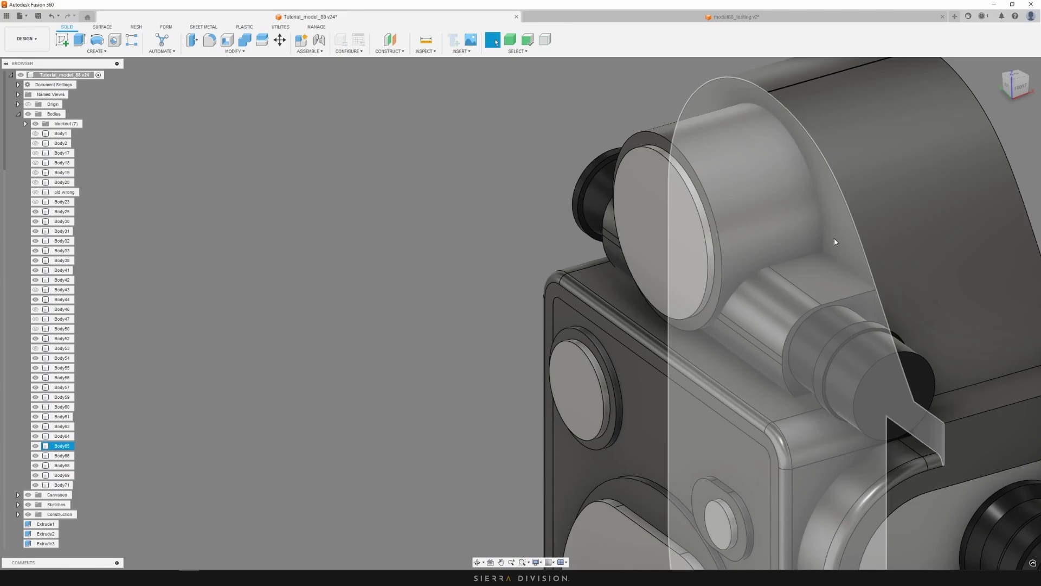
pyautogui.click(516, 242)
pyautogui.scroll(-3, 515, 240)
pyautogui.keyDown('shift'); pyautogui.moveTo(492, 239); pyautogui.dragTo(442, 225, button='middle'); pyautogui.keyUp('shift')
pyautogui.moveTo(770, 310); pyautogui.dragTo(763, 247, button='middle')
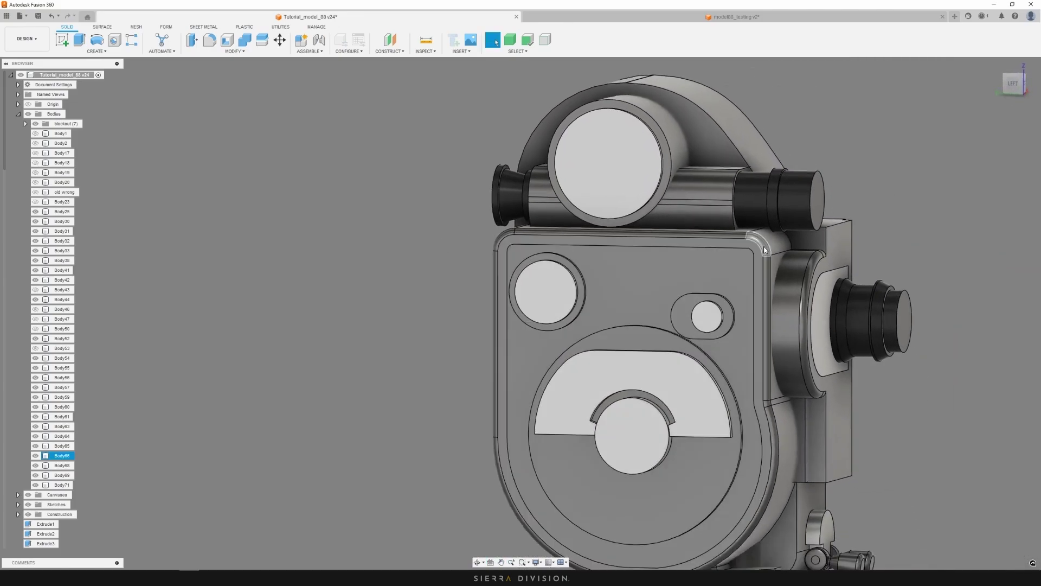
pyautogui.keyDown('shift'); pyautogui.moveTo(765, 250); pyautogui.dragTo(751, 324, button='middle'); pyautogui.keyUp('shift')
pyautogui.scroll(1, 770, 283)
pyautogui.scroll(3, 732, 277)
pyautogui.click(731, 276)
pyautogui.keyDown('ctrl'); pyautogui.click(801, 297); pyautogui.keyUp('ctrl')
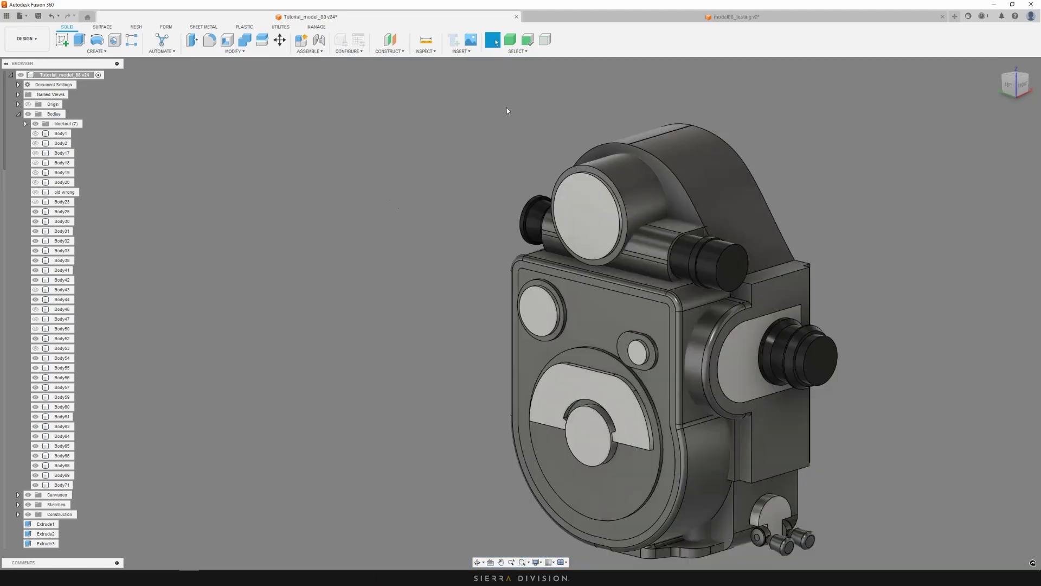
# Examine the front cover's lower side and the lens plate, comparing the plate body with the surrounding main housing body
pyautogui.moveTo(482, 236); pyautogui.dragTo(482, 196, button='middle')
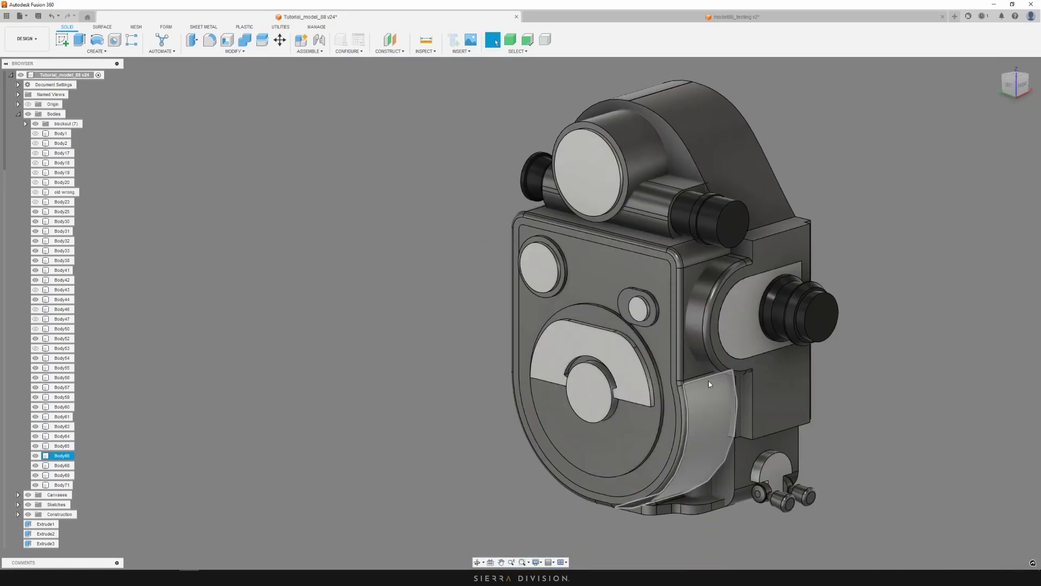
pyautogui.keyDown('shift'); pyautogui.moveTo(714, 340); pyautogui.dragTo(675, 407, button='middle'); pyautogui.keyUp('shift')
pyautogui.click(703, 367)
pyautogui.click(887, 310)
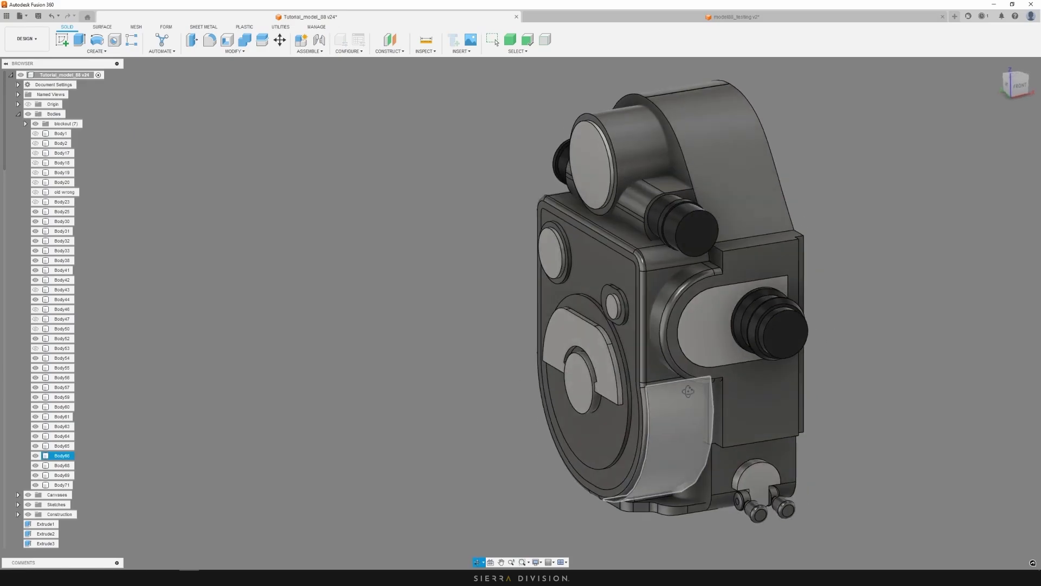
pyautogui.scroll(2, 740, 302)
pyautogui.keyDown('shift'); pyautogui.moveTo(693, 272); pyautogui.dragTo(673, 266, button='middle'); pyautogui.keyUp('shift')
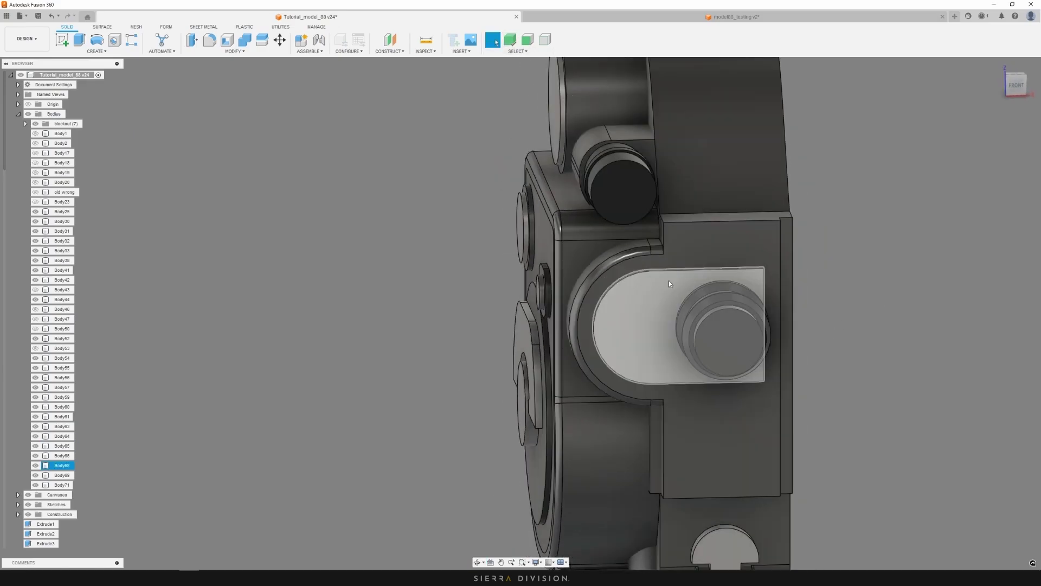
pyautogui.click(668, 281)
pyautogui.keyDown('shift'); pyautogui.moveTo(669, 281); pyautogui.dragTo(662, 310, button='middle'); pyautogui.keyUp('shift')
pyautogui.keyDown('ctrl'); pyautogui.click(712, 248); pyautogui.keyUp('ctrl')
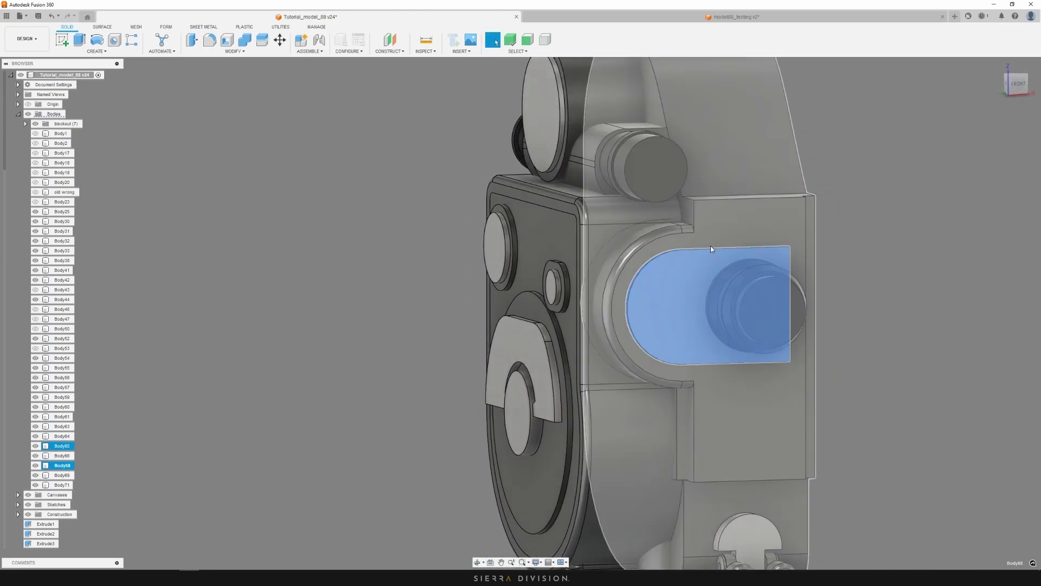
pyautogui.keyDown('ctrl'); pyautogui.click(712, 249); pyautogui.keyUp('ctrl')
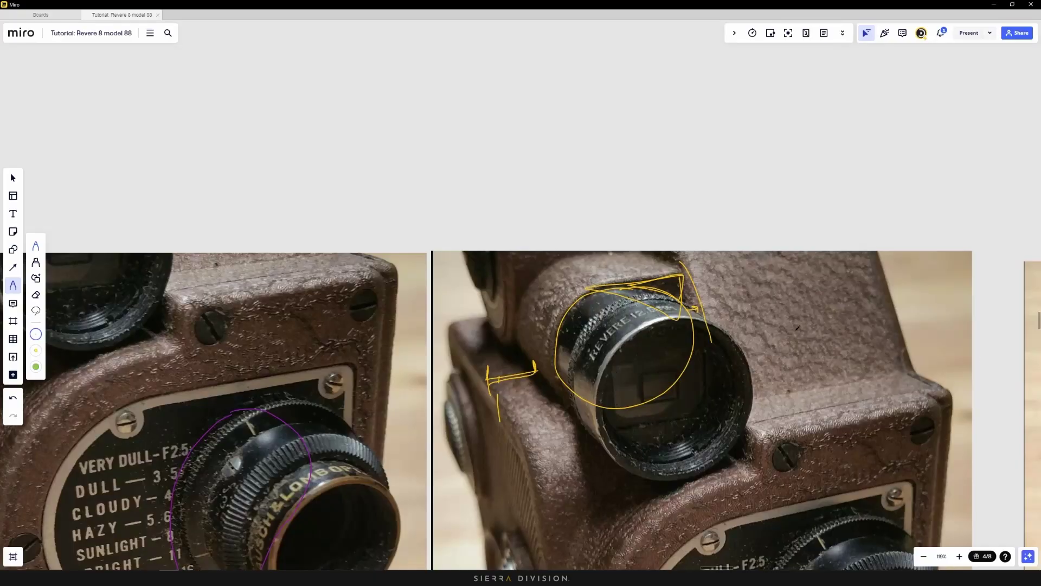
# Switch to Miro and draw yellow marks across the front cover below the lens plate on the brown camera's three-quarter photo
pyautogui.scroll(-5, 697, 396)
pyautogui.moveTo(745, 555); pyautogui.dragTo(744, 240, button='middle')
pyautogui.scroll(5, 698, 389)
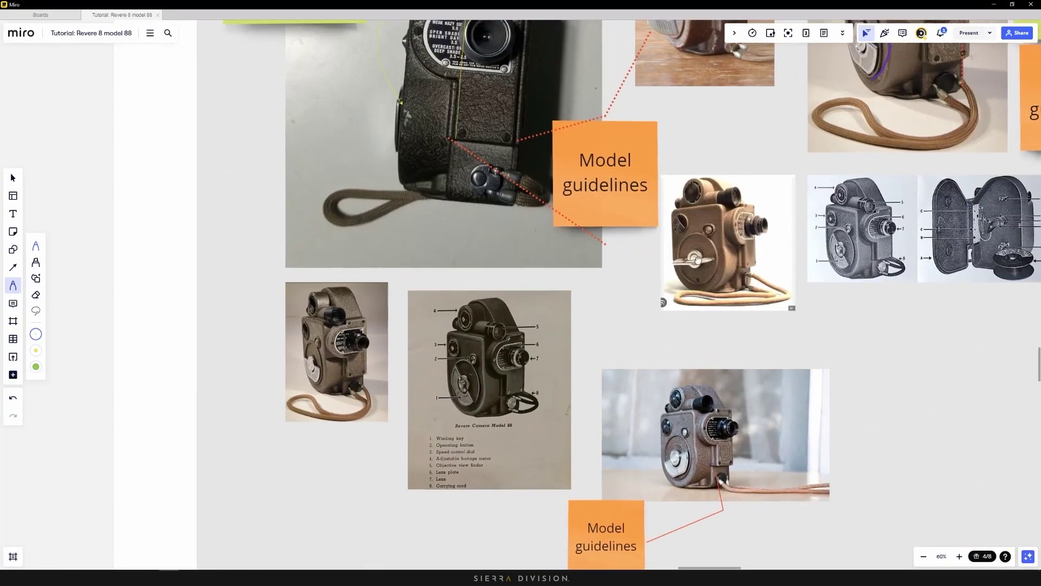
pyautogui.scroll(6, 658, 374)
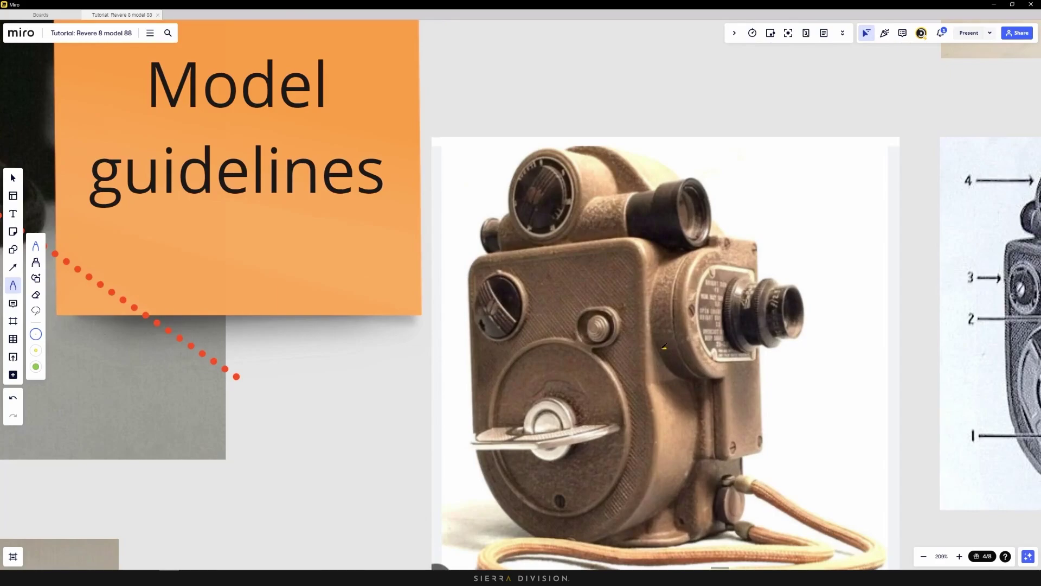
pyautogui.moveTo(664, 346)
pyautogui.mouseDown()
pyautogui.moveTo(635, 350)
pyautogui.moveTo(669, 345)
pyautogui.mouseUp()
pyautogui.moveTo(694, 379); pyautogui.dragTo(496, 399)
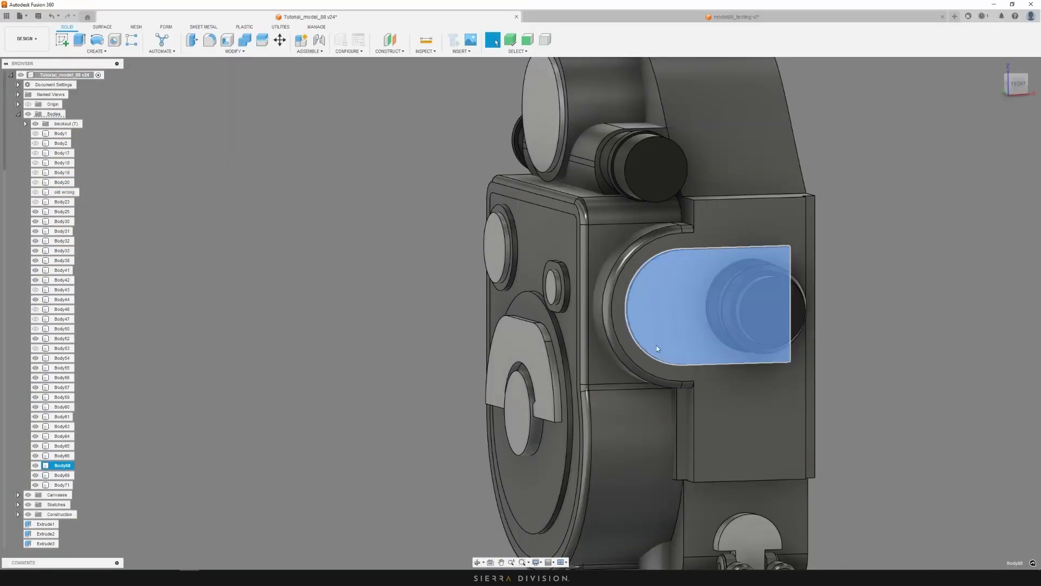
# Switch to Fusion 360 and compare the earlier front cover body marked as wrong with the current one by toggling their visibility
pyautogui.scroll(-5, 393, 304)
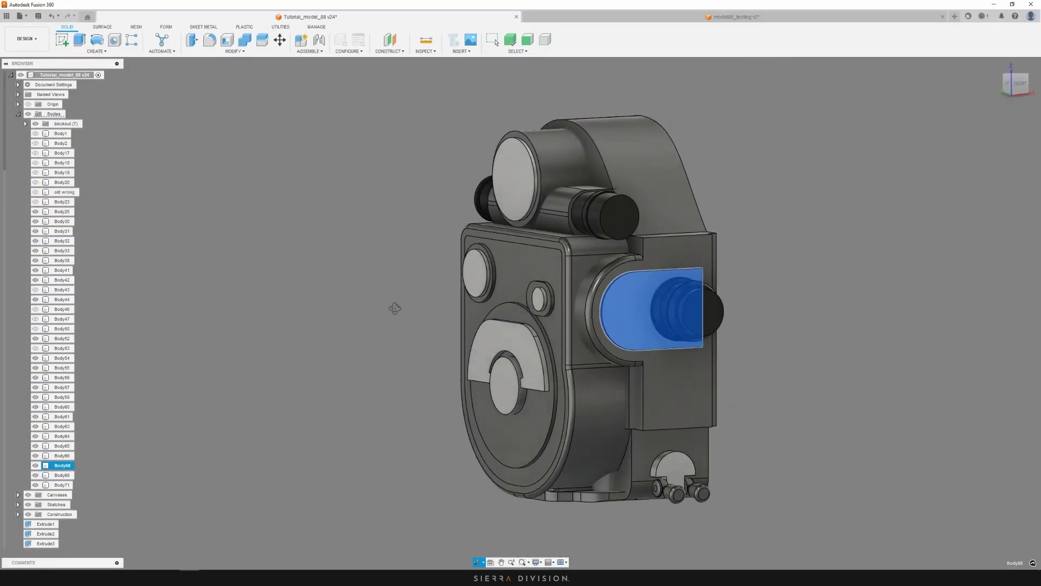
pyautogui.keyDown('shift'); pyautogui.moveTo(393, 304); pyautogui.dragTo(426, 273, button='middle'); pyautogui.keyUp('shift')
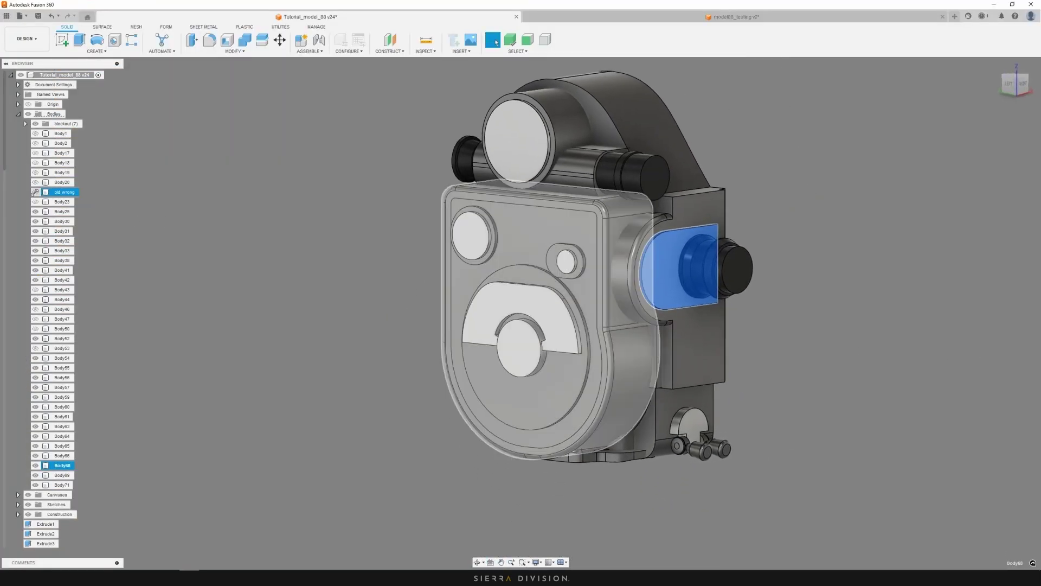
pyautogui.moveTo(251, 263)
pyautogui.keyDown('shift'); pyautogui.mouseDown(button='middle')
pyautogui.moveTo(264, 256)
pyautogui.moveTo(252, 263)
pyautogui.mouseUp(button='middle'); pyautogui.keyUp('shift')
pyautogui.scroll(5, 610, 303)
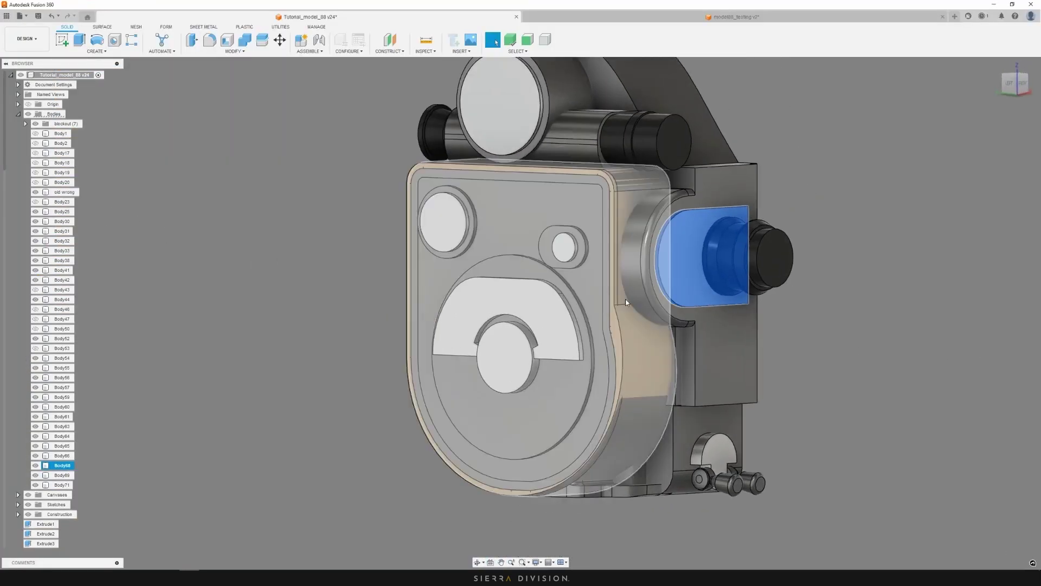
pyautogui.scroll(2, 608, 299)
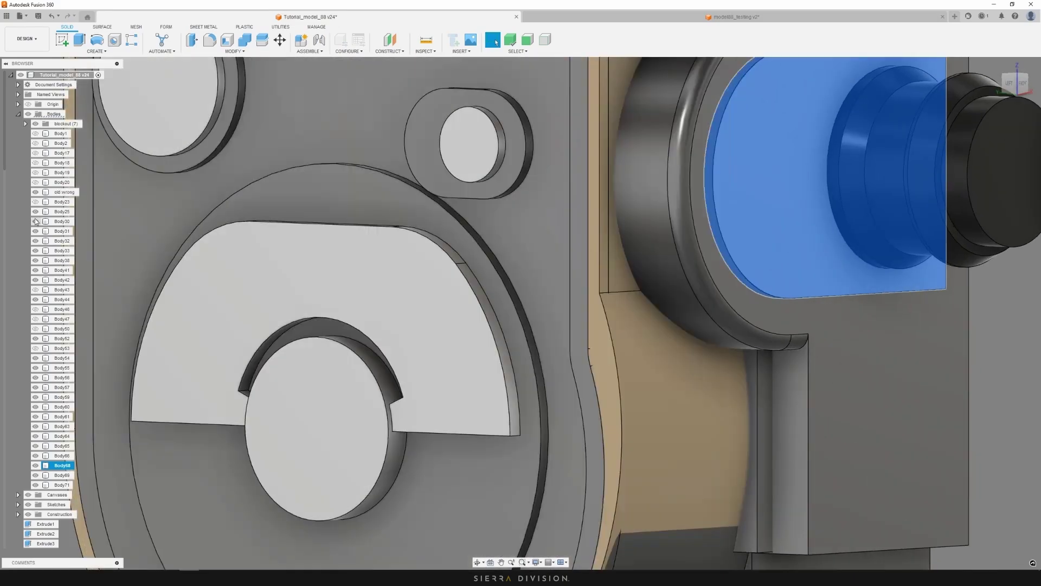
pyautogui.press('v')
pyautogui.scroll(-2, 645, 334)
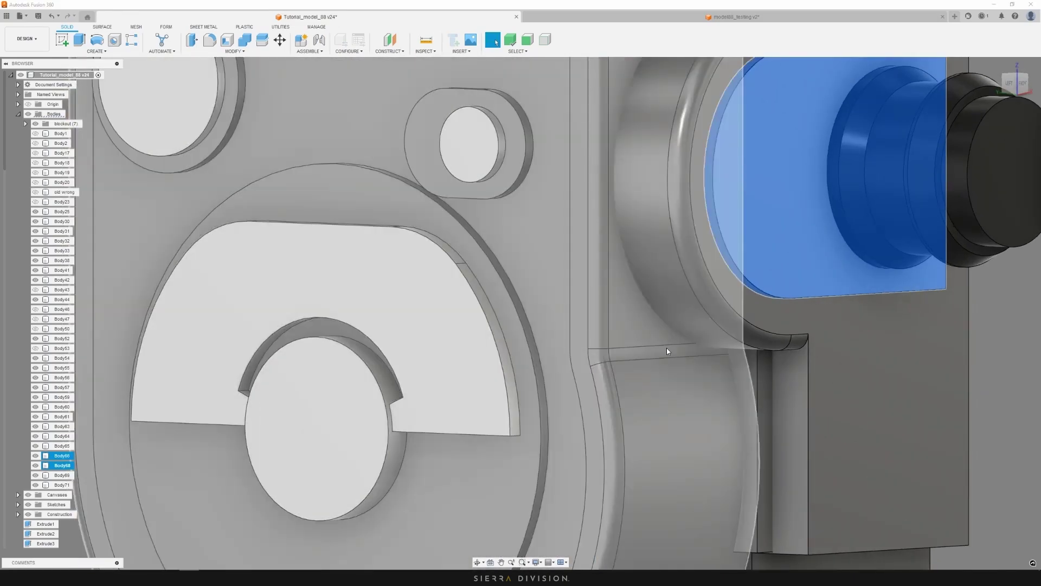
pyautogui.scroll(-8, 727, 341)
pyautogui.click(900, 355)
pyautogui.keyDown('shift'); pyautogui.moveTo(899, 355); pyautogui.dragTo(877, 355, button='middle'); pyautogui.keyUp('shift')
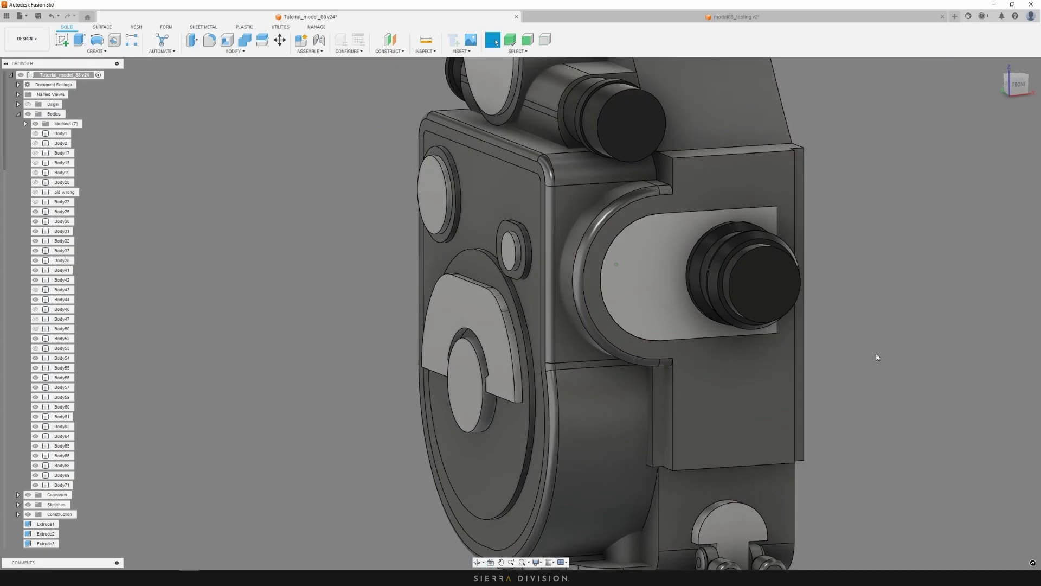
# Examine the lens plate, its raised rim and the small blended corner where the front cover's side edge starts to bulge
pyautogui.click(685, 222)
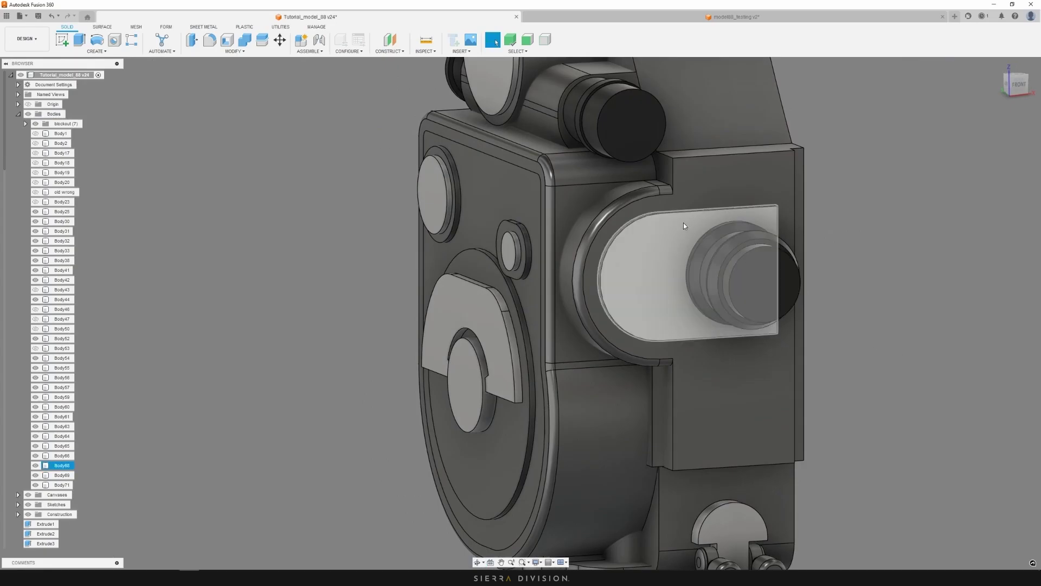
pyautogui.keyDown('shift'); pyautogui.moveTo(756, 274); pyautogui.dragTo(805, 256, button='middle'); pyautogui.keyUp('shift')
pyautogui.scroll(-5, 801, 255)
pyautogui.press('Escape')
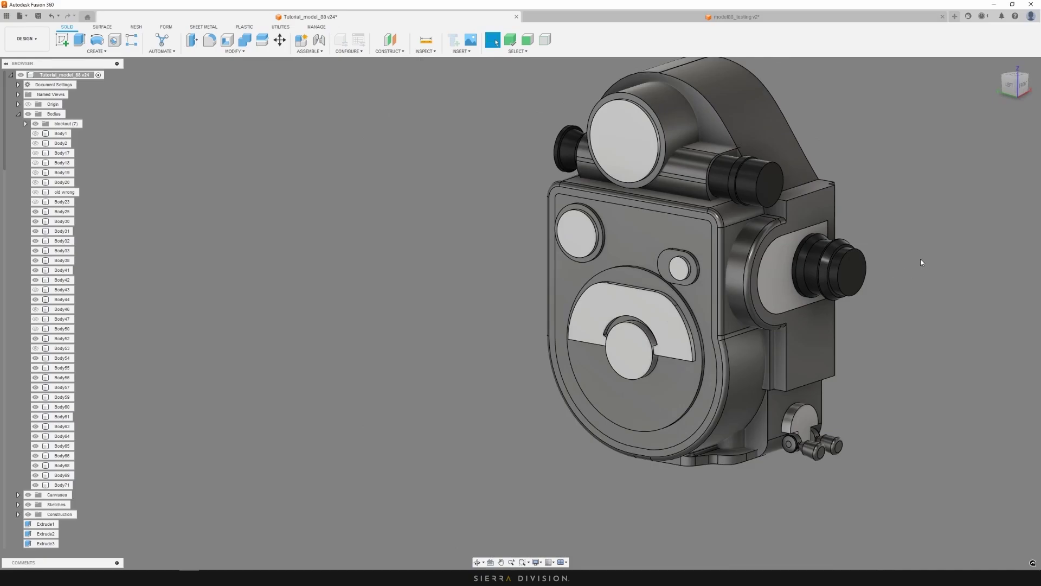
pyautogui.keyDown('shift'); pyautogui.moveTo(711, 331); pyautogui.dragTo(852, 253, button='middle'); pyautogui.keyUp('shift')
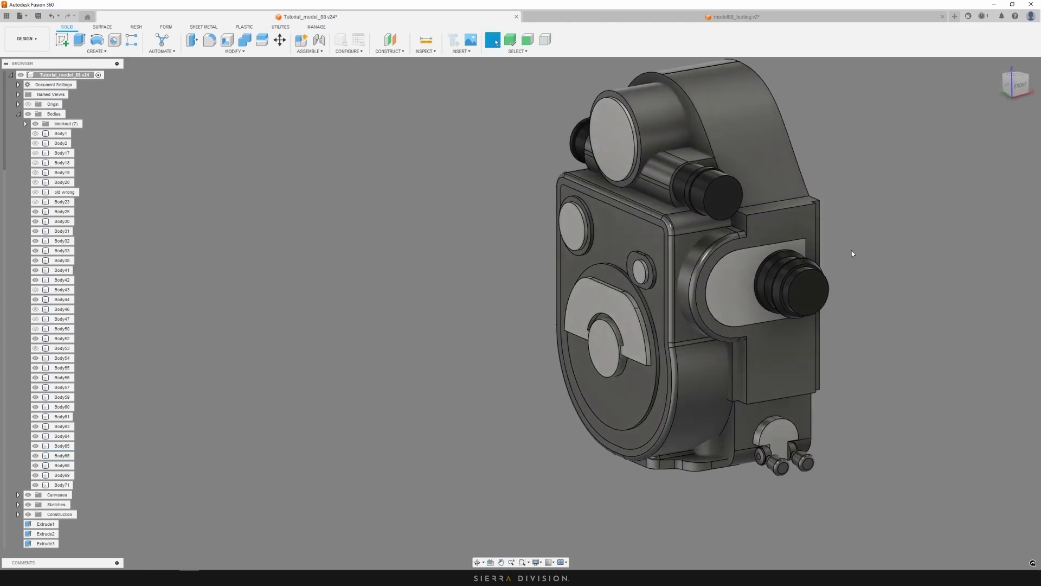
pyautogui.scroll(3, 732, 251)
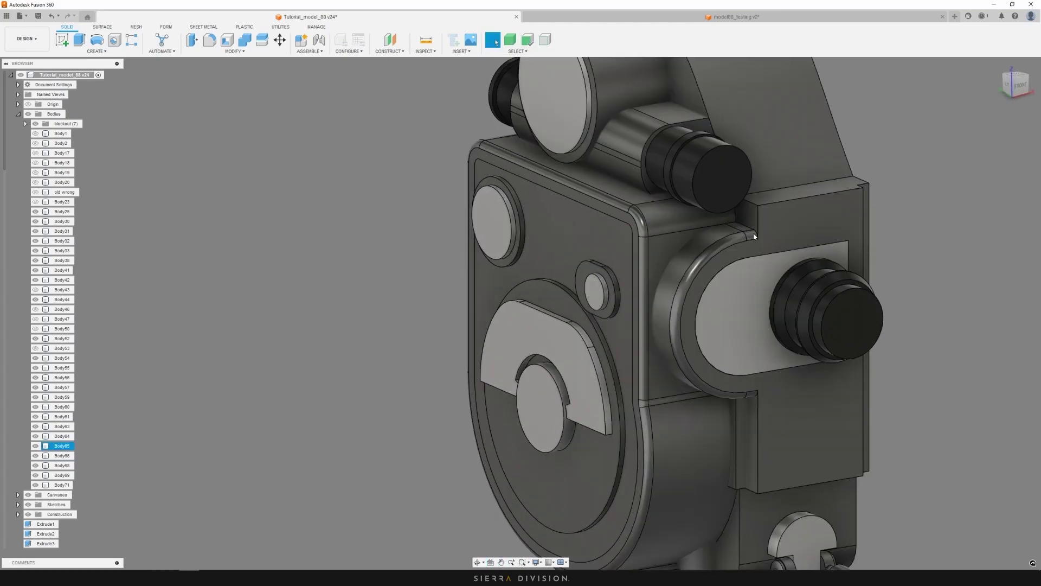
pyautogui.keyDown('shift'); pyautogui.moveTo(743, 359); pyautogui.dragTo(717, 359, button='middle'); pyautogui.keyUp('shift')
pyautogui.scroll(2, 666, 345)
pyautogui.keyDown('shift'); pyautogui.moveTo(623, 311); pyautogui.dragTo(764, 361, button='middle'); pyautogui.keyUp('shift')
pyautogui.scroll(3, 796, 372)
pyautogui.press('Escape')
pyautogui.click(543, 306)
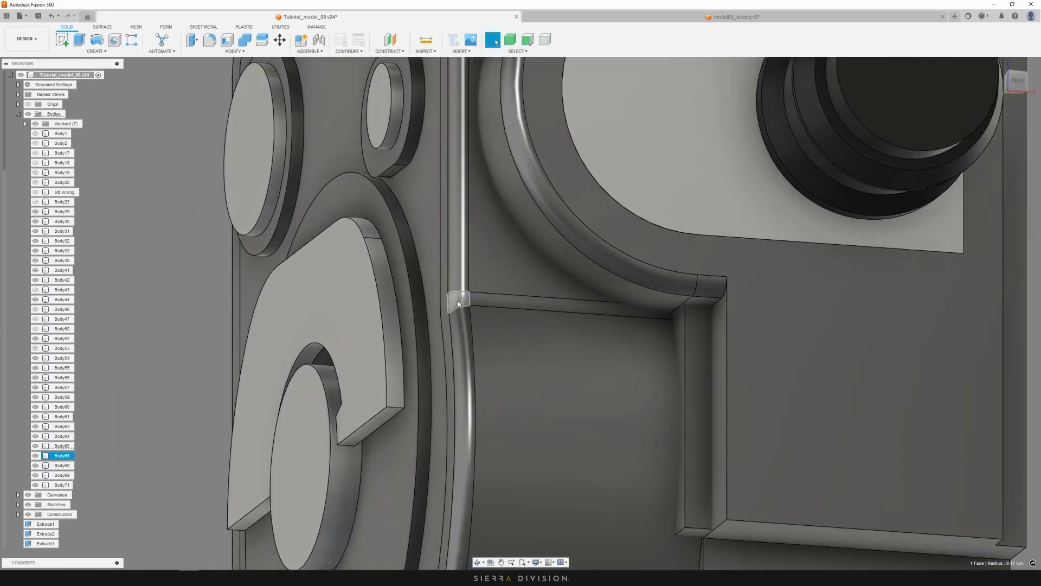
pyautogui.press('v')
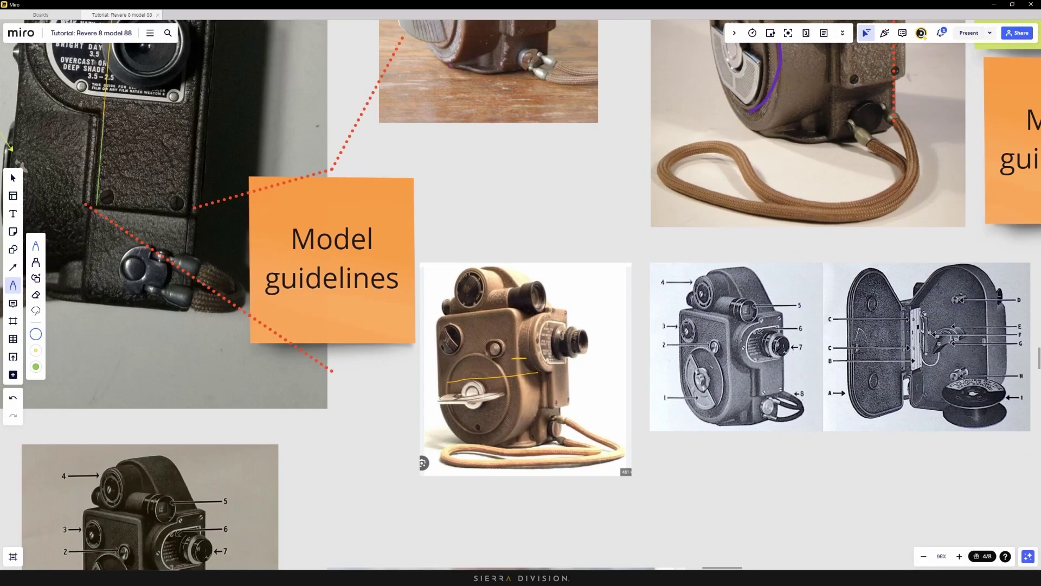
# Look over the grime buildup, chipped paint, worn edge and knob colour reference photos on the board
pyautogui.scroll(-5, 766, 312)
pyautogui.moveTo(916, 185); pyautogui.dragTo(796, 316, button='middle')
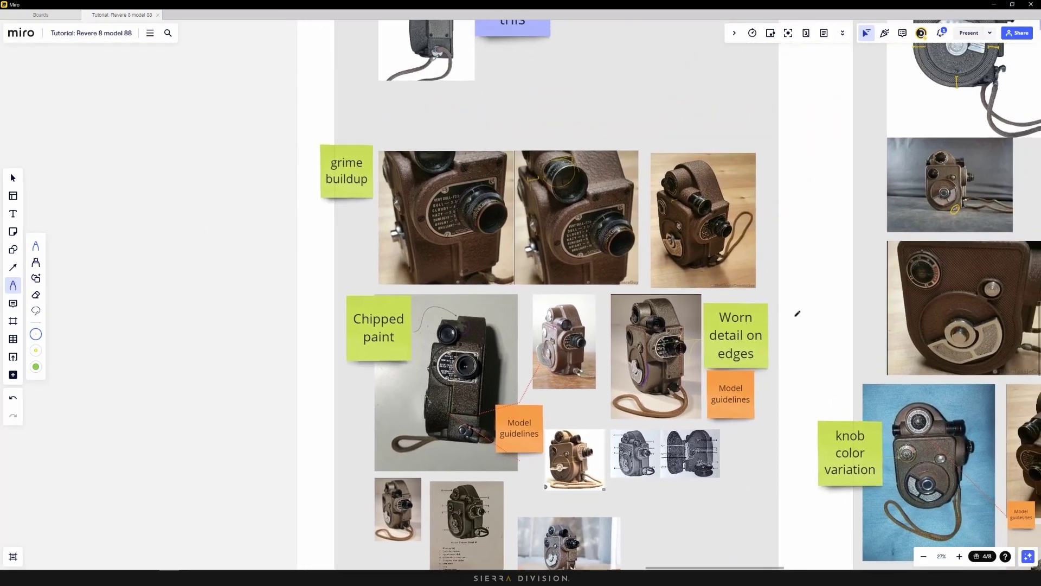
pyautogui.moveTo(1002, 213); pyautogui.dragTo(628, 345, button='middle')
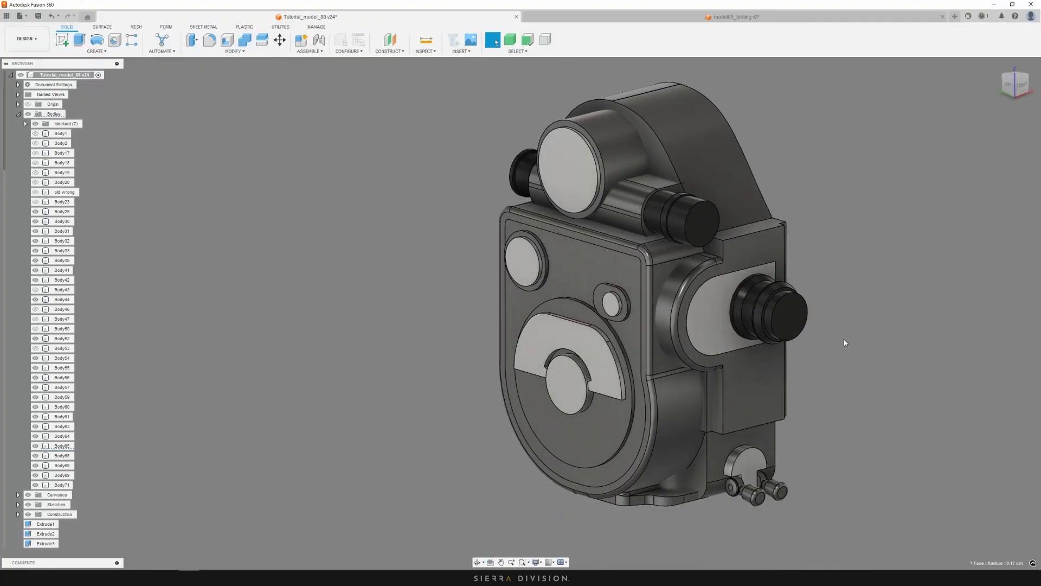
# Switch to Fusion 360 and highlight the lens and viewfinder tube bodies to examine them as separate parts
pyautogui.keyDown('shift'); pyautogui.moveTo(844, 340); pyautogui.dragTo(728, 256, button='middle'); pyautogui.keyUp('shift')
pyautogui.click(746, 295)
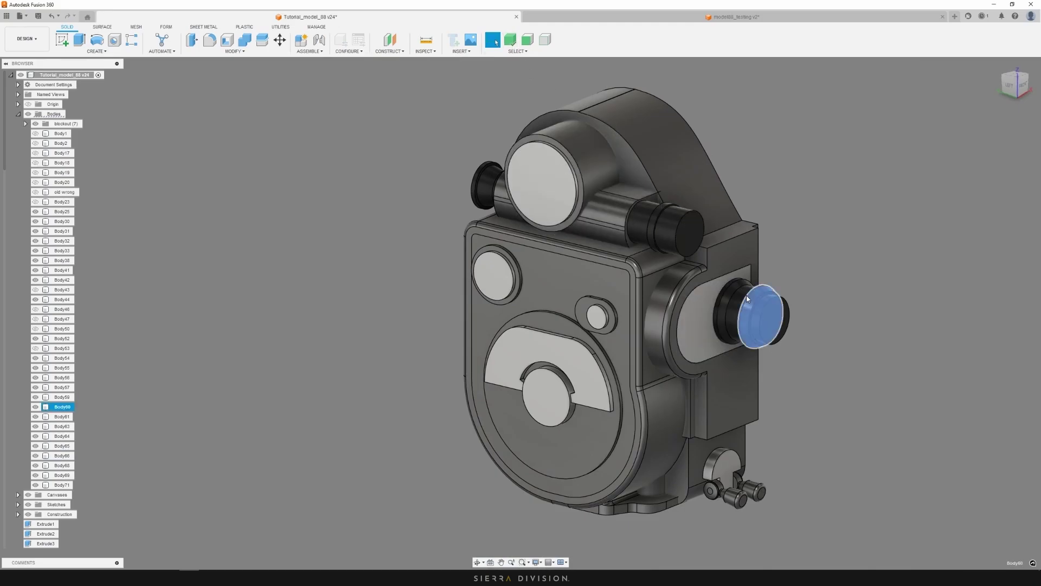
pyautogui.click(652, 211)
pyautogui.click(683, 227)
pyautogui.keyDown('shift'); pyautogui.moveTo(682, 227); pyautogui.dragTo(493, 220, button='middle'); pyautogui.keyUp('shift')
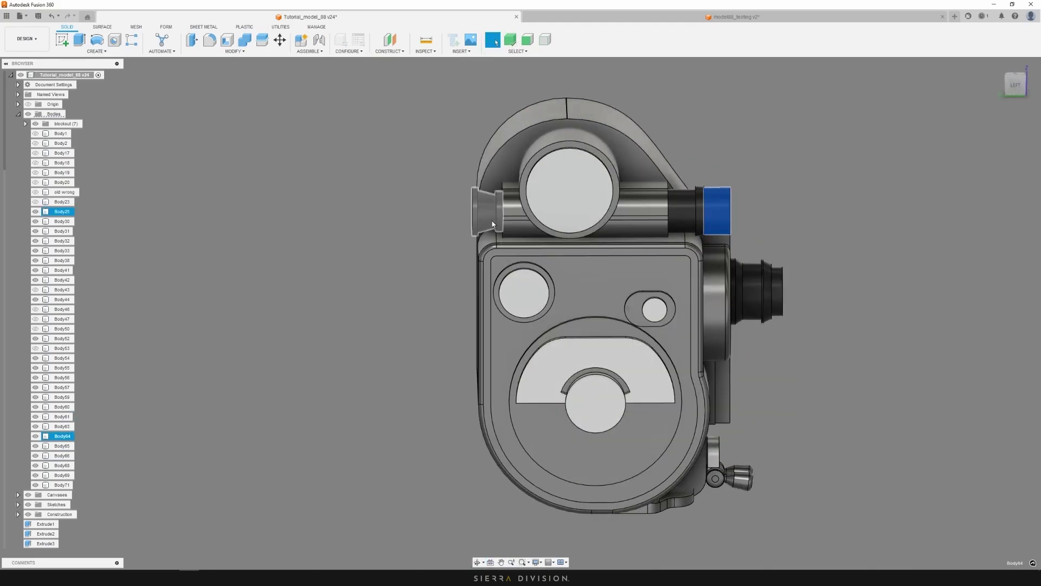
pyautogui.moveTo(777, 368); pyautogui.dragTo(779, 268, button='middle')
pyautogui.keyDown('shift'); pyautogui.moveTo(779, 268); pyautogui.dragTo(743, 374, button='middle'); pyautogui.keyUp('shift')
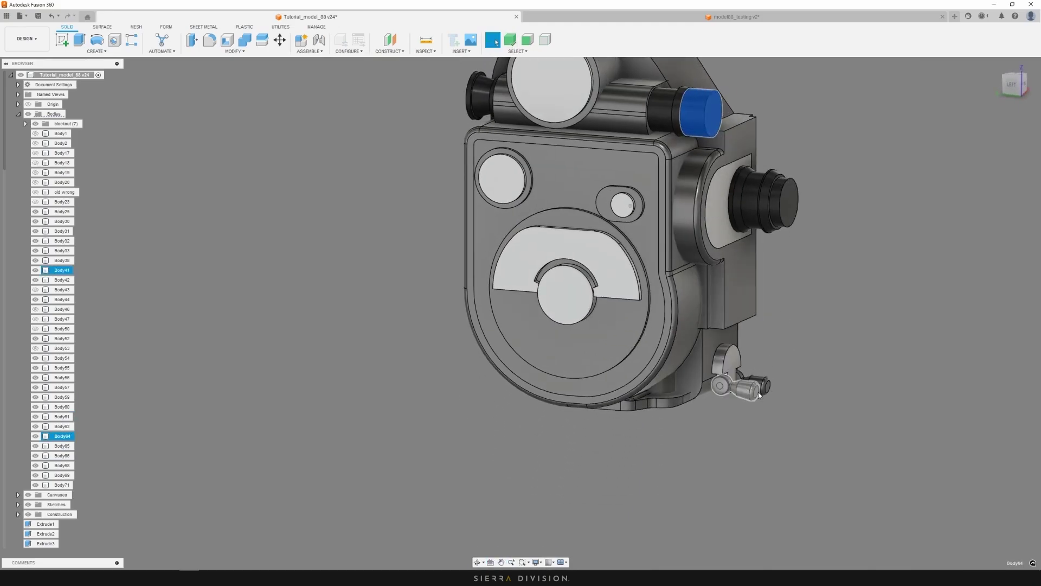
# Highlight the strap holder bodies and the half-round winding key plate together to examine the separate parts
pyautogui.click(751, 390)
pyautogui.keyDown('ctrl'); pyautogui.click(765, 387); pyautogui.keyUp('ctrl')
pyautogui.keyDown('ctrl'); pyautogui.click(751, 382); pyautogui.keyUp('ctrl')
pyautogui.keyDown('ctrl'); pyautogui.click(732, 362); pyautogui.keyUp('ctrl')
pyautogui.keyDown('ctrl'); pyautogui.click(623, 272); pyautogui.keyUp('ctrl')
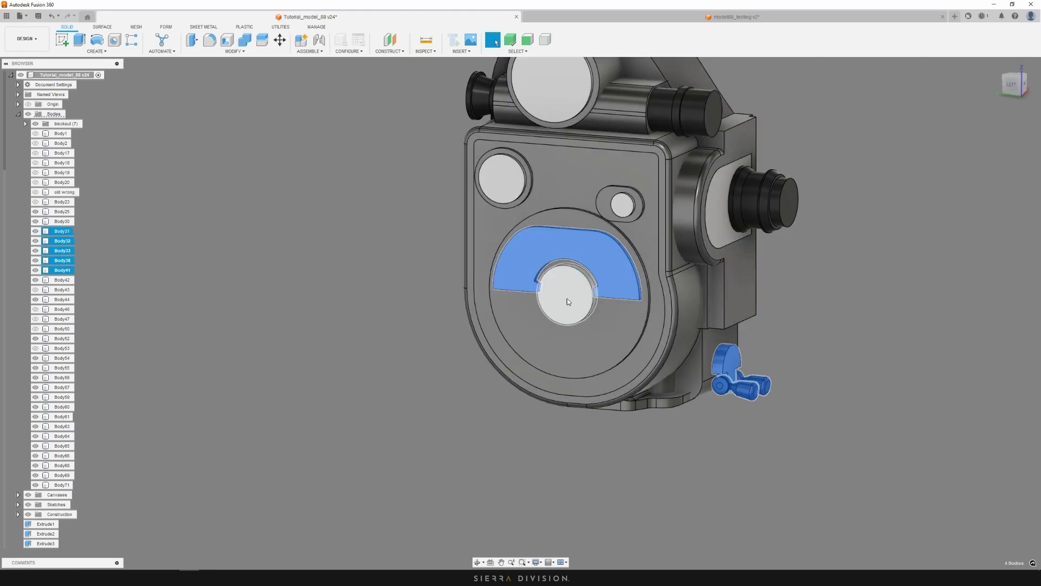
pyautogui.keyDown('ctrl'); pyautogui.click(743, 339); pyautogui.keyUp('ctrl')
pyautogui.keyDown('shift'); pyautogui.moveTo(777, 336); pyautogui.dragTo(831, 392, button='middle'); pyautogui.keyUp('shift')
pyautogui.keyDown('ctrl'); pyautogui.click(741, 336); pyautogui.keyUp('ctrl')
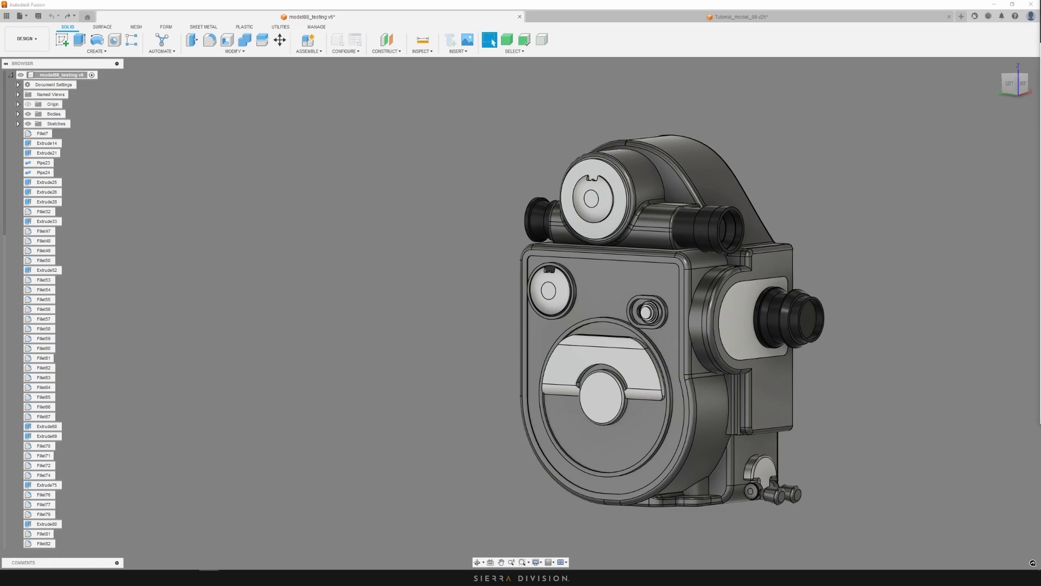
# Examine the detailed model88_testing camera, from its overall shape to the dials, viewfinder and lens
pyautogui.click(848, 191)
pyautogui.moveTo(848, 191)
pyautogui.keyDown('shift'); pyautogui.mouseDown(button='middle')
pyautogui.moveTo(835, 191)
pyautogui.moveTo(845, 192)
pyautogui.mouseUp(button='middle'); pyautogui.keyUp('shift')
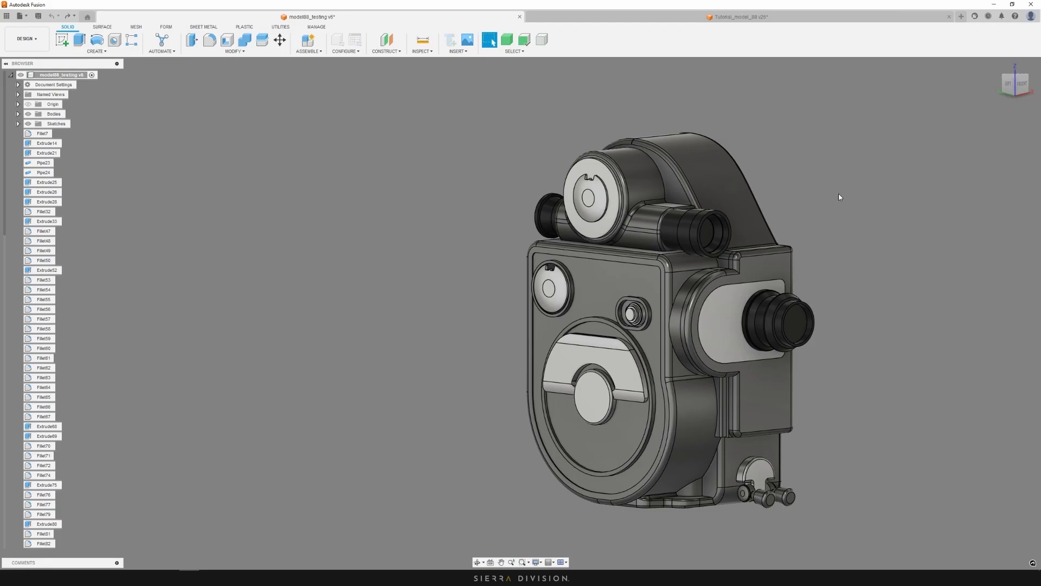
pyautogui.keyDown('shift'); pyautogui.moveTo(827, 204); pyautogui.dragTo(880, 325, button='middle'); pyautogui.keyUp('shift')
pyautogui.scroll(4, 814, 265)
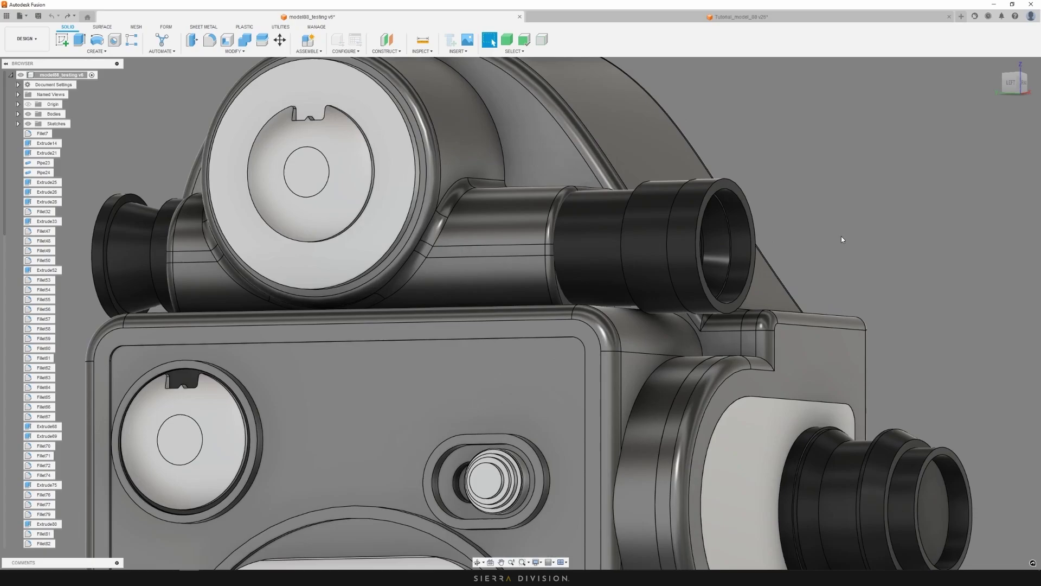
pyautogui.scroll(-10, 841, 236)
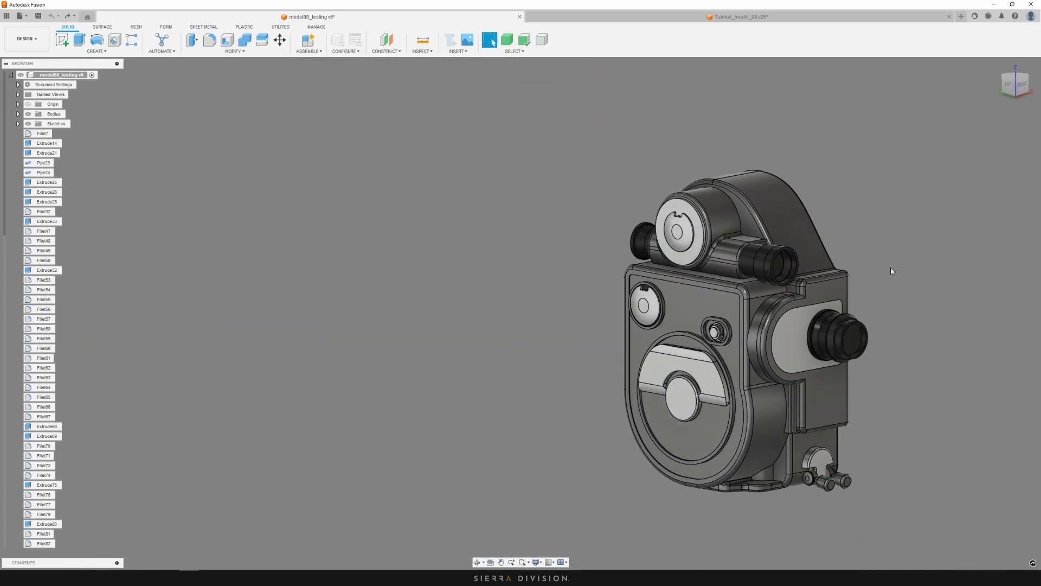
pyautogui.scroll(-5, 892, 272)
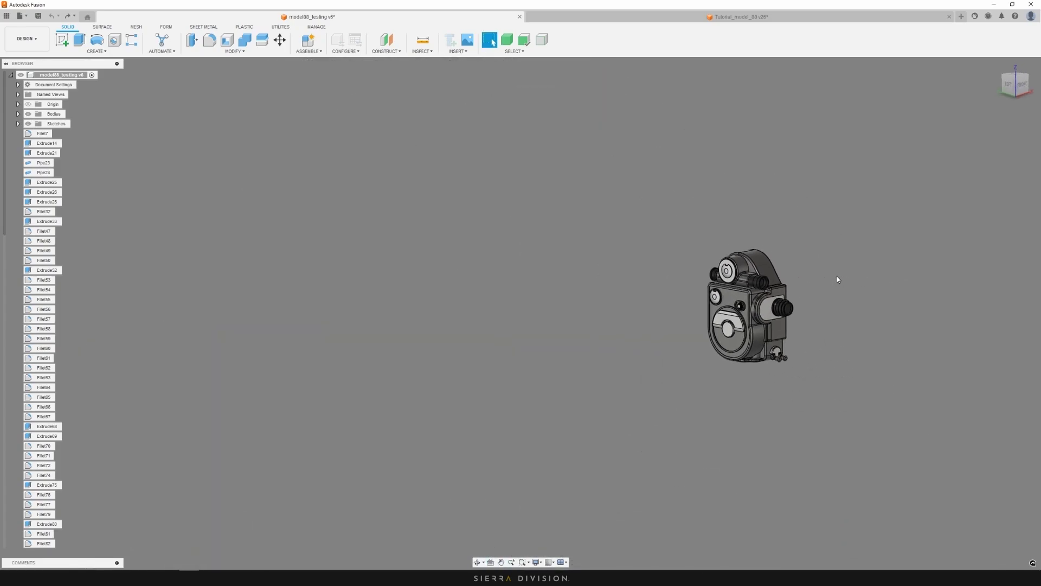
pyautogui.moveTo(837, 276)
pyautogui.keyDown('shift'); pyautogui.mouseDown(button='middle')
pyautogui.moveTo(797, 276)
pyautogui.moveTo(823, 282)
pyautogui.mouseUp(button='middle'); pyautogui.keyUp('shift')
pyautogui.scroll(4, 777, 284)
pyautogui.scroll(3, 823, 282)
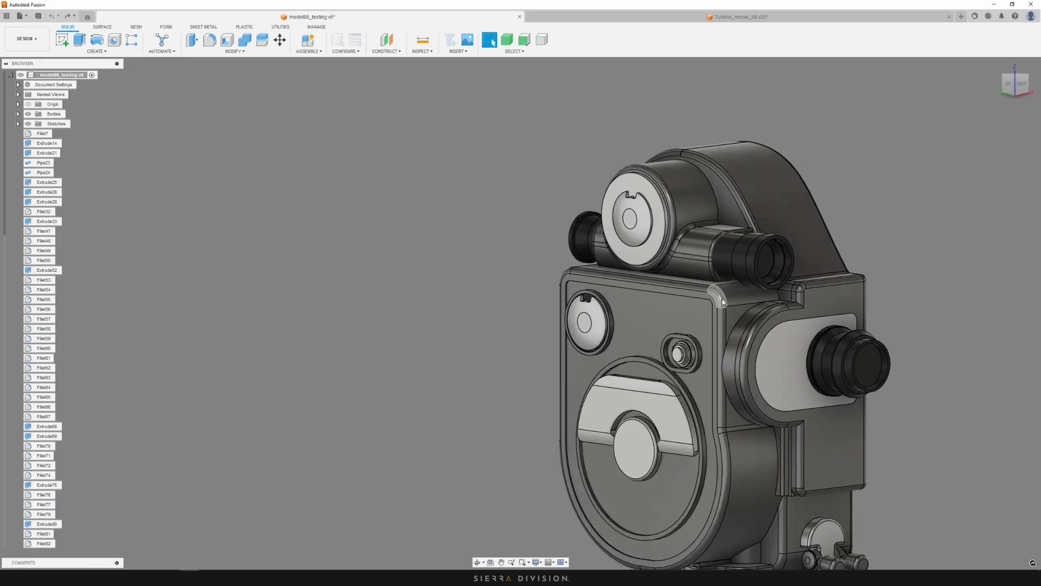
# Highlight the rounded upper edge of the front cover and the fillet where the viewfinder housing meets its tube
pyautogui.click(719, 304)
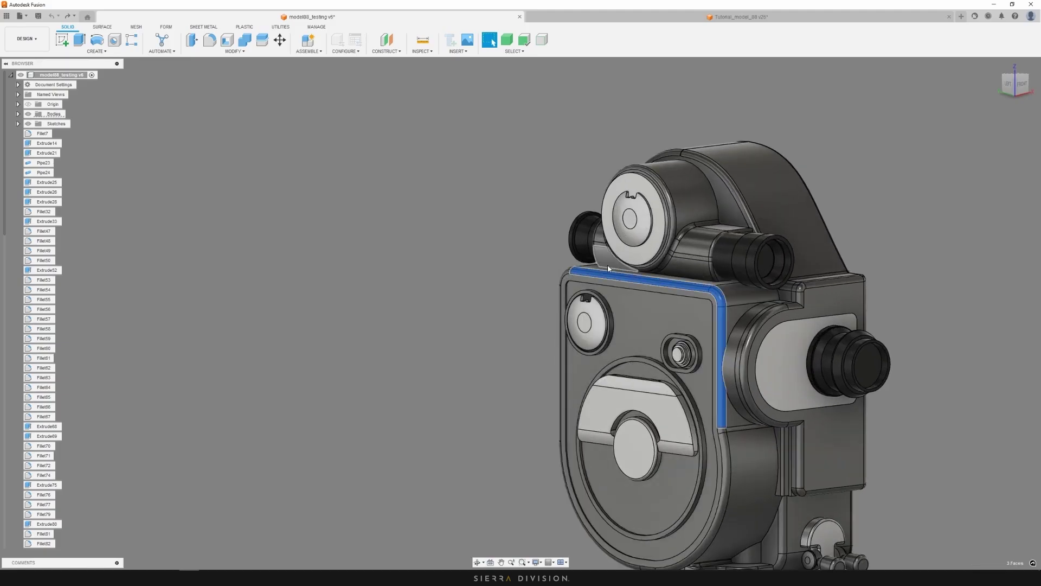
pyautogui.scroll(6, 607, 264)
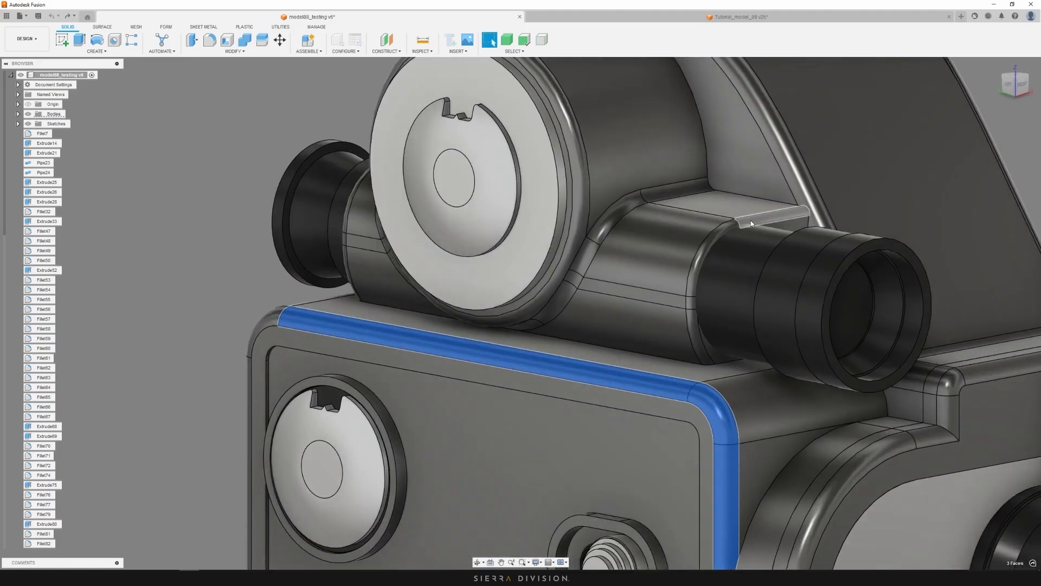
pyautogui.click(715, 245)
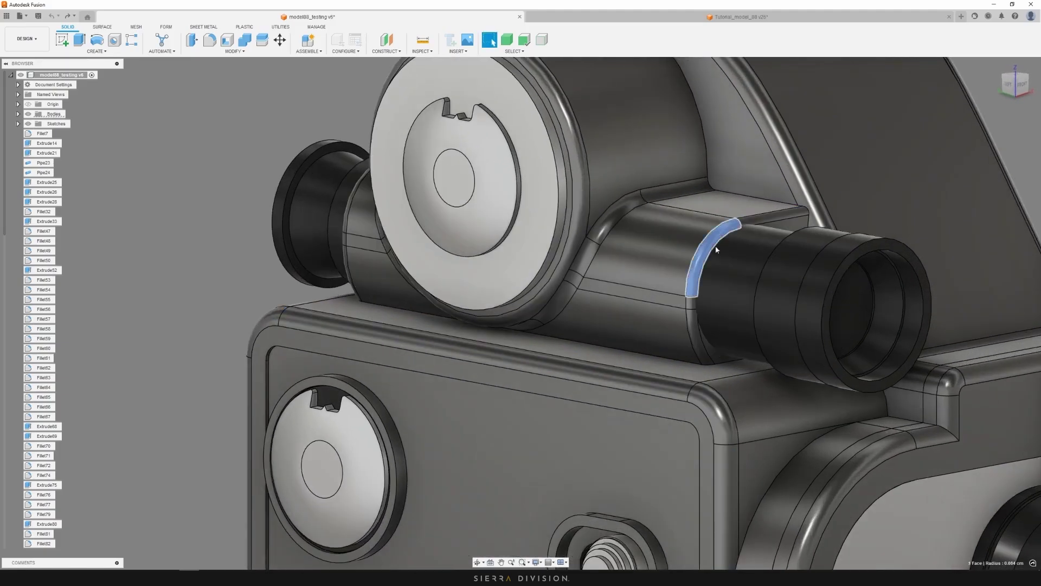
pyautogui.scroll(-4, 710, 288)
pyautogui.moveTo(710, 301); pyautogui.dragTo(698, 201, button='middle')
pyautogui.moveTo(965, 296); pyautogui.dragTo(859, 333, button='middle')
# Examine the side door, its rounded rectangular plate and the latch recess on the detailed model
pyautogui.click(821, 253)
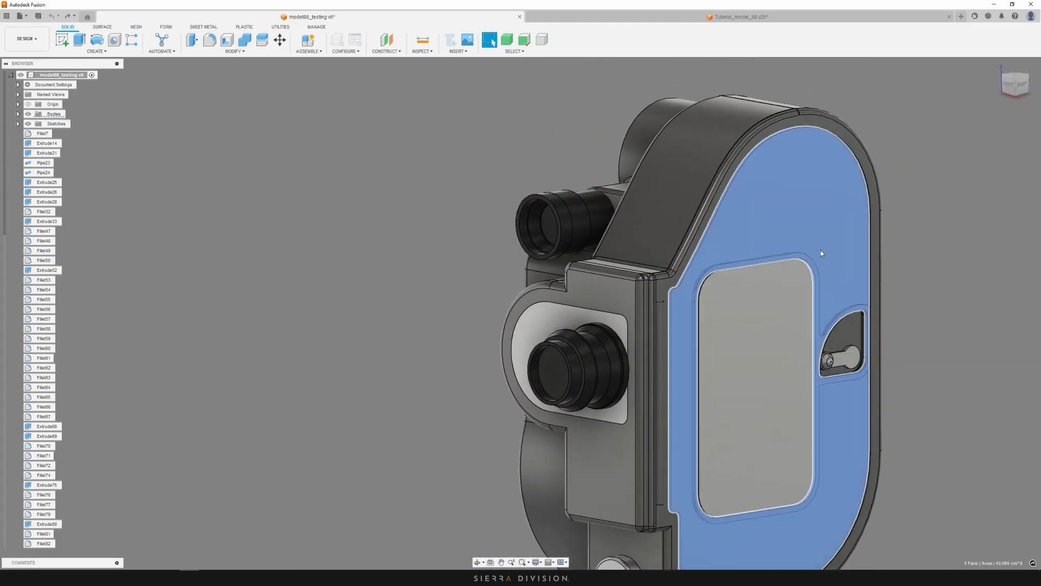
pyautogui.keyDown('shift'); pyautogui.moveTo(821, 251); pyautogui.dragTo(816, 227, button='middle'); pyautogui.keyUp('shift')
pyautogui.click(954, 245)
pyautogui.keyDown('shift'); pyautogui.moveTo(954, 245); pyautogui.dragTo(948, 265, button='middle'); pyautogui.keyUp('shift')
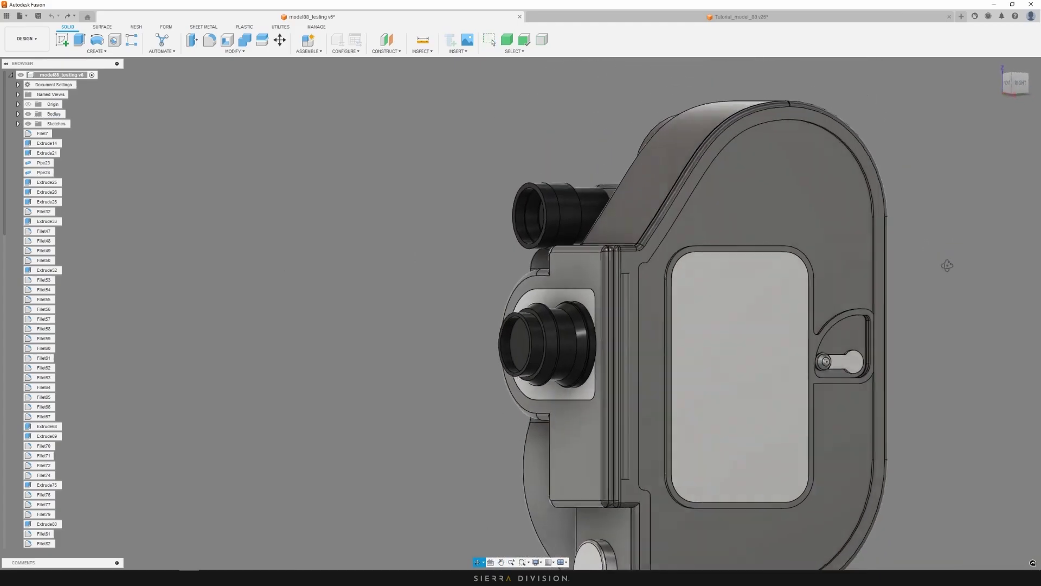
pyautogui.scroll(2, 801, 321)
pyautogui.scroll(5, 721, 319)
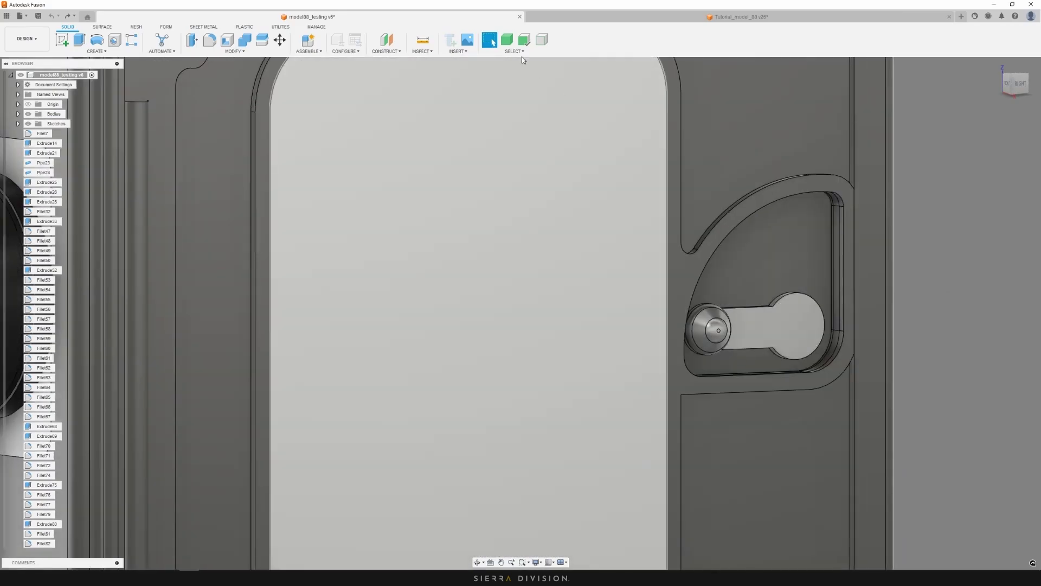
pyautogui.scroll(-4, 743, 348)
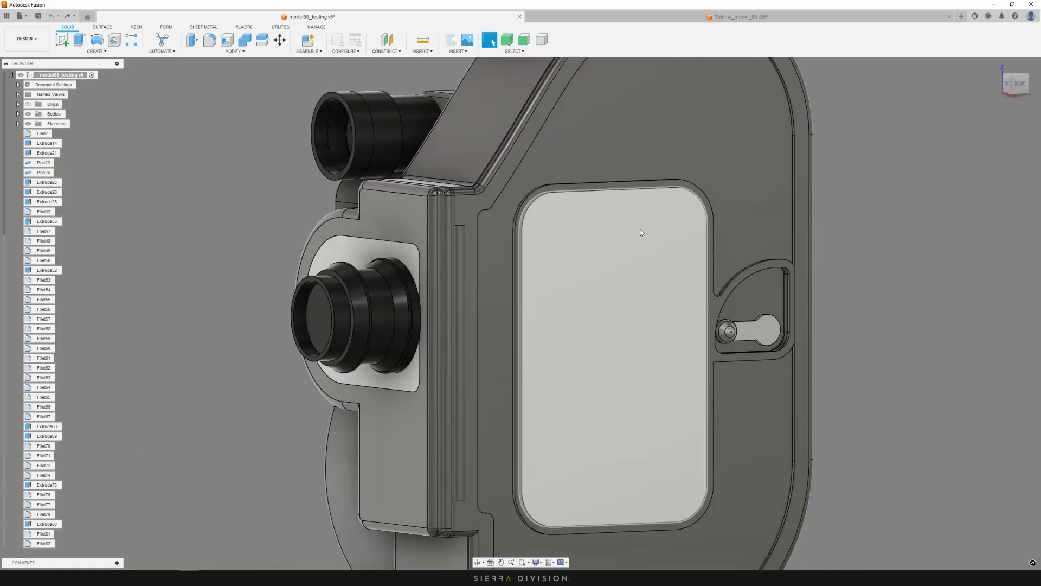
# Compare the detailed model88_testing design with the Tutorial_model_88 blockout by switching between the two documents
pyautogui.keyDown('shift'); pyautogui.moveTo(639, 233); pyautogui.dragTo(777, 227, button='middle'); pyautogui.keyUp('shift')
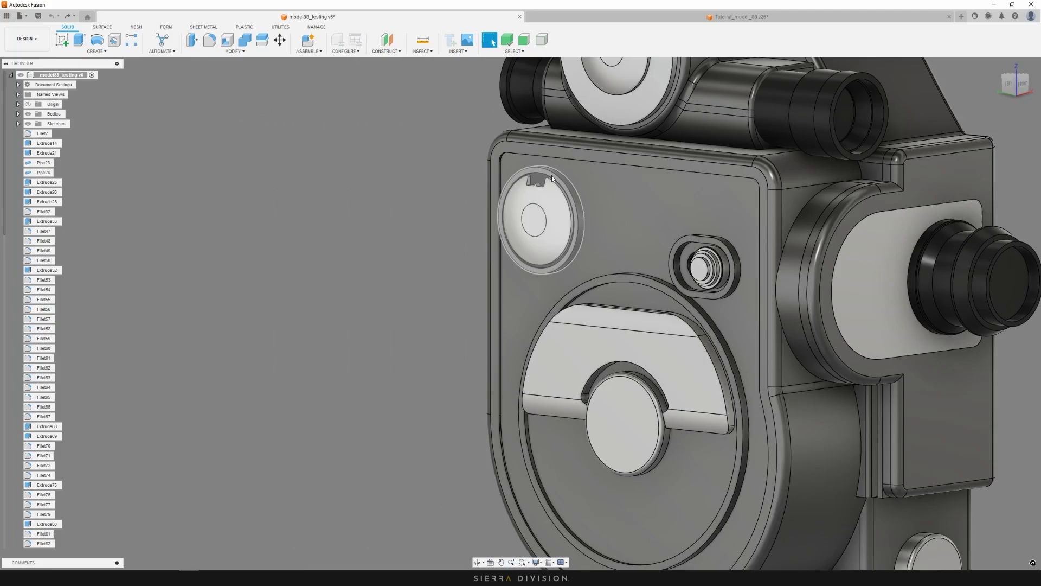
pyautogui.scroll(-2, 552, 175)
pyautogui.scroll(-4, 739, 82)
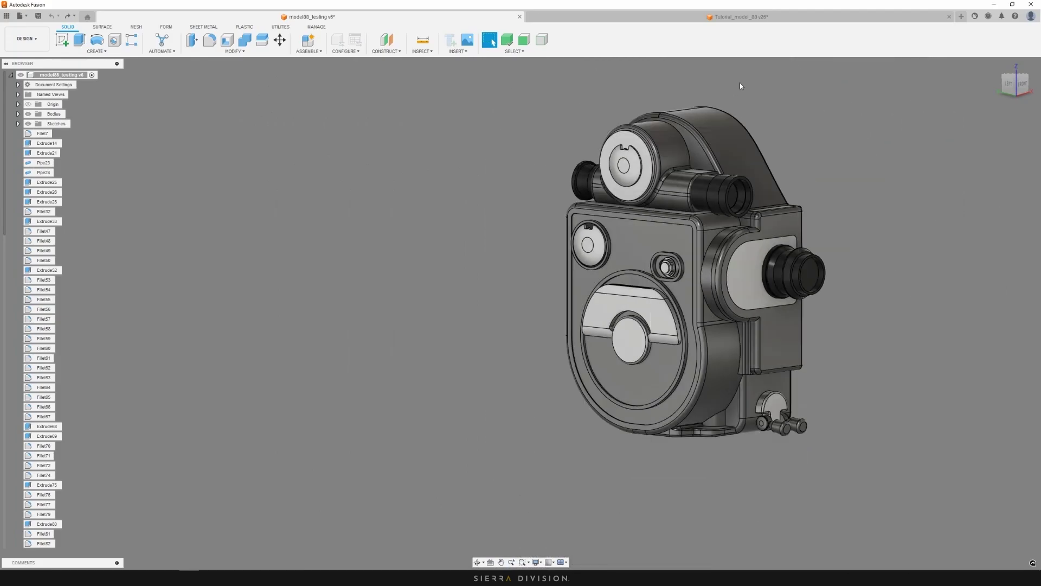
pyautogui.click(718, 18)
pyautogui.keyDown('shift'); pyautogui.moveTo(819, 216); pyautogui.dragTo(720, 200, button='middle'); pyautogui.keyUp('shift')
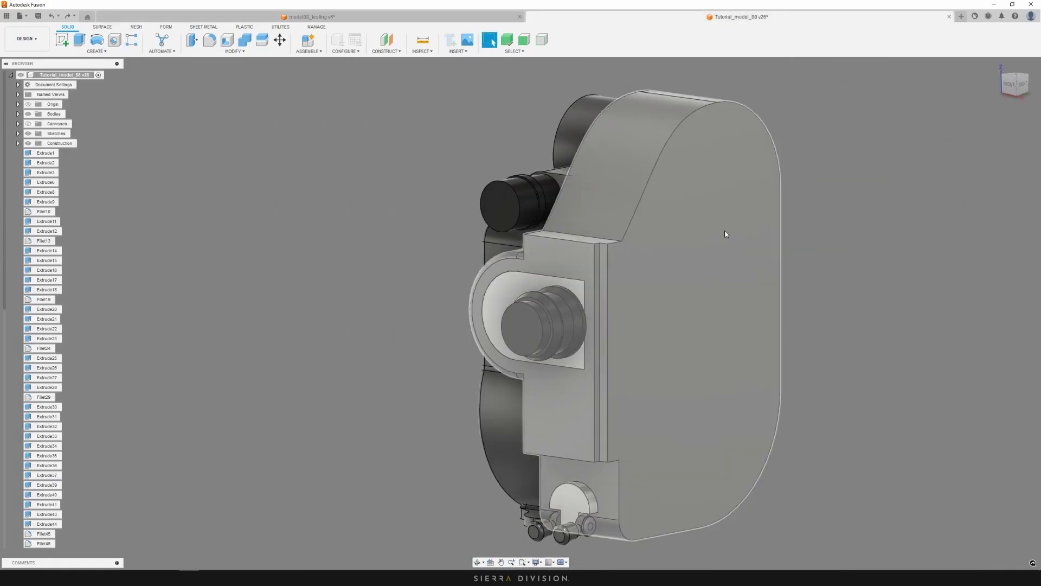
pyautogui.hotkey('ctrl', 'Tab')
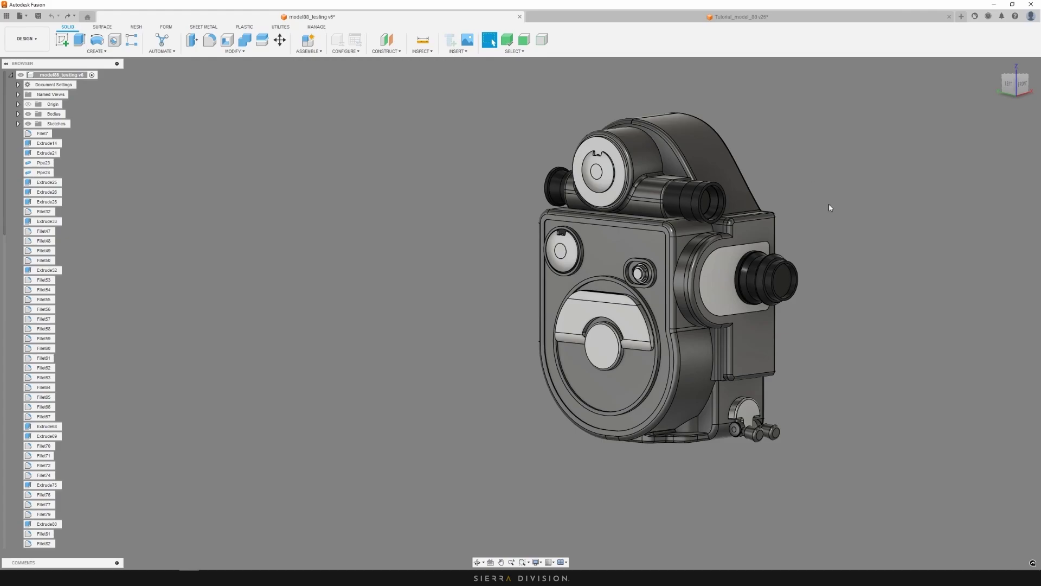
pyautogui.click(717, 18)
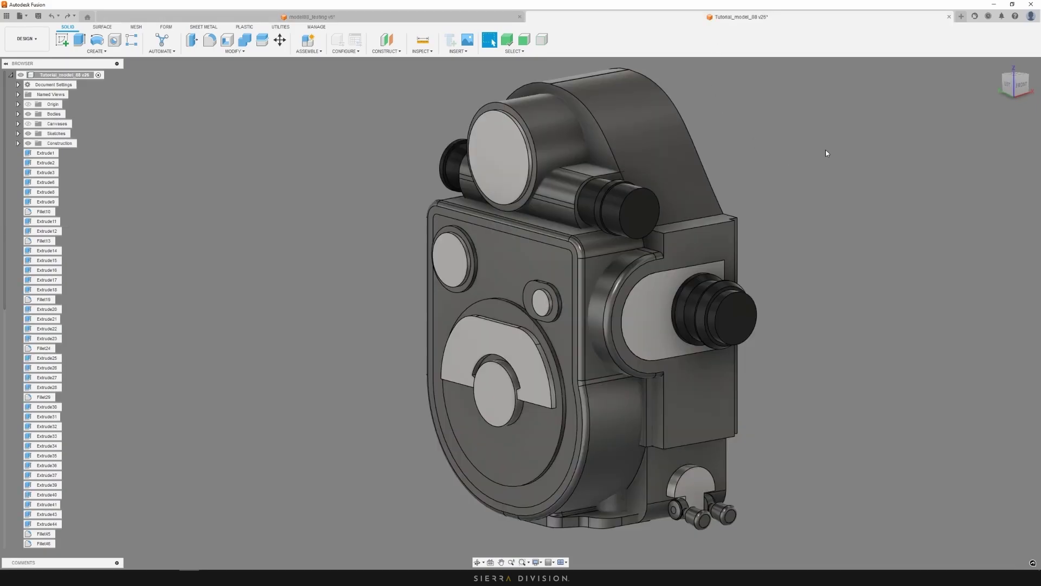
pyautogui.keyDown('shift'); pyautogui.moveTo(841, 148); pyautogui.dragTo(824, 173, button='middle'); pyautogui.keyUp('shift')
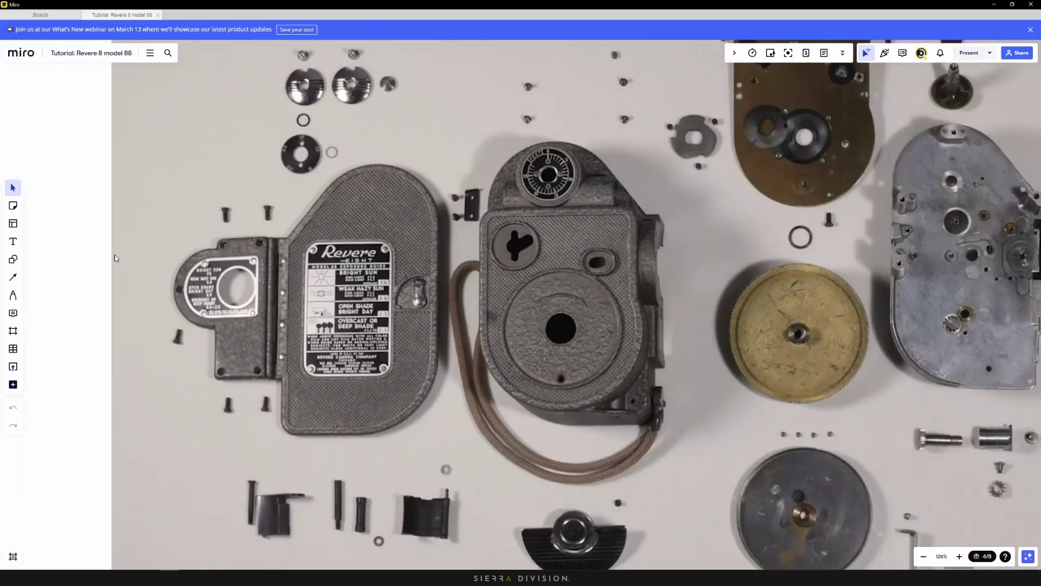
# Switch to Miro, activate the pen and examine the housing parts in the disassembled camera photo
pyautogui.click(14, 295)
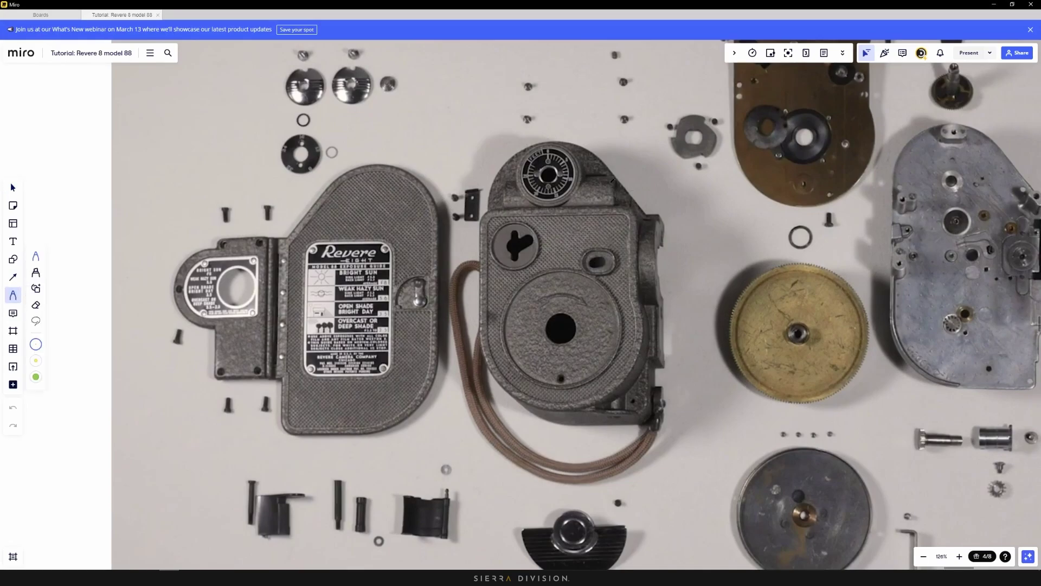
pyautogui.scroll(-5, 631, 273)
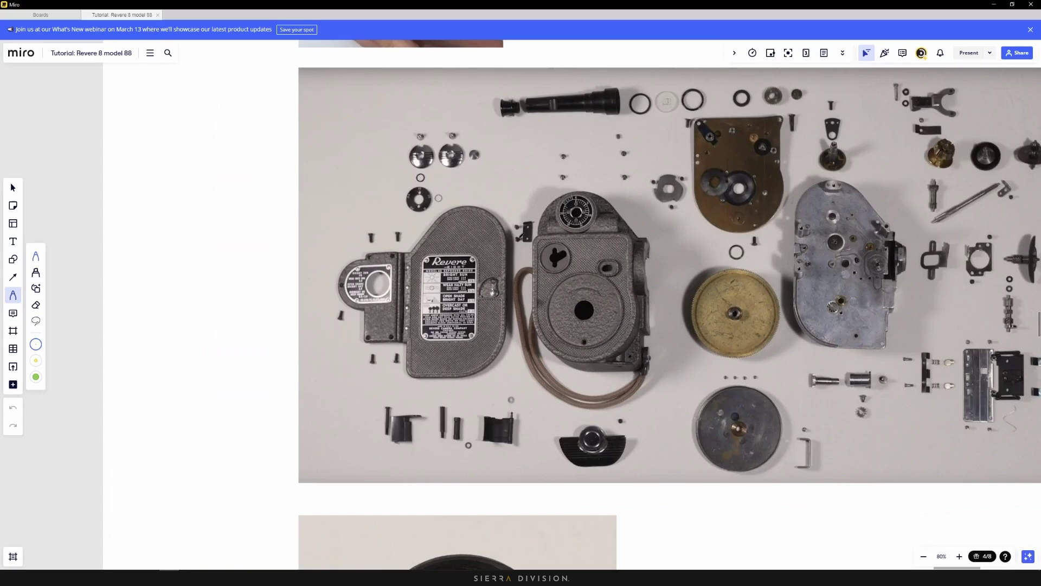
pyautogui.scroll(5, 477, 203)
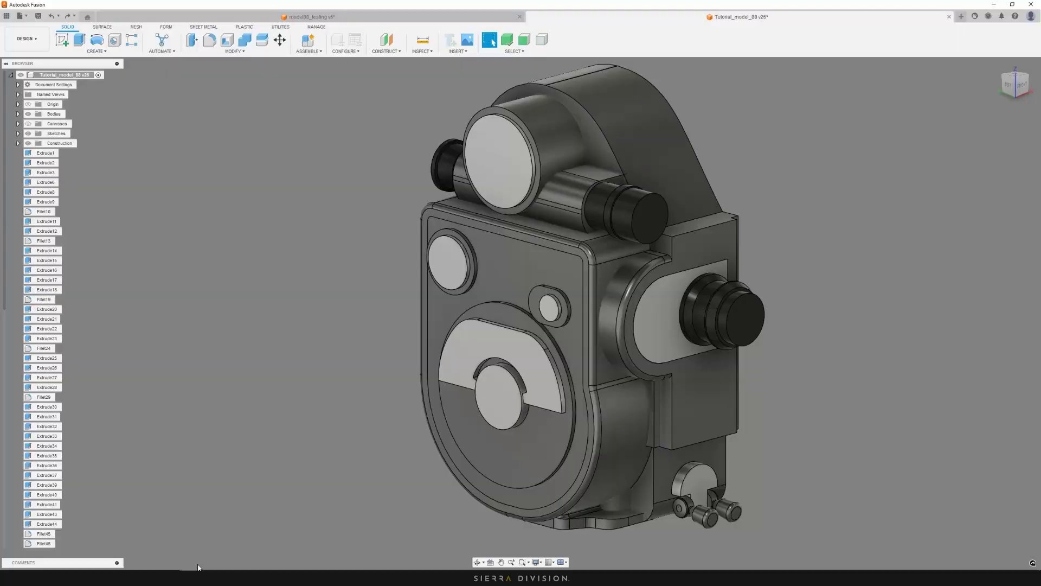
# Switch to Fusion 360 and isolate the six housing bodies, including the main housing, dial and viewfinder housings, front cover and base pieces
pyautogui.moveTo(890, 158)
pyautogui.keyDown('shift'); pyautogui.mouseDown(button='middle')
pyautogui.moveTo(863, 149)
pyautogui.moveTo(888, 156)
pyautogui.mouseUp(button='middle'); pyautogui.keyUp('shift')
pyautogui.click(634, 118)
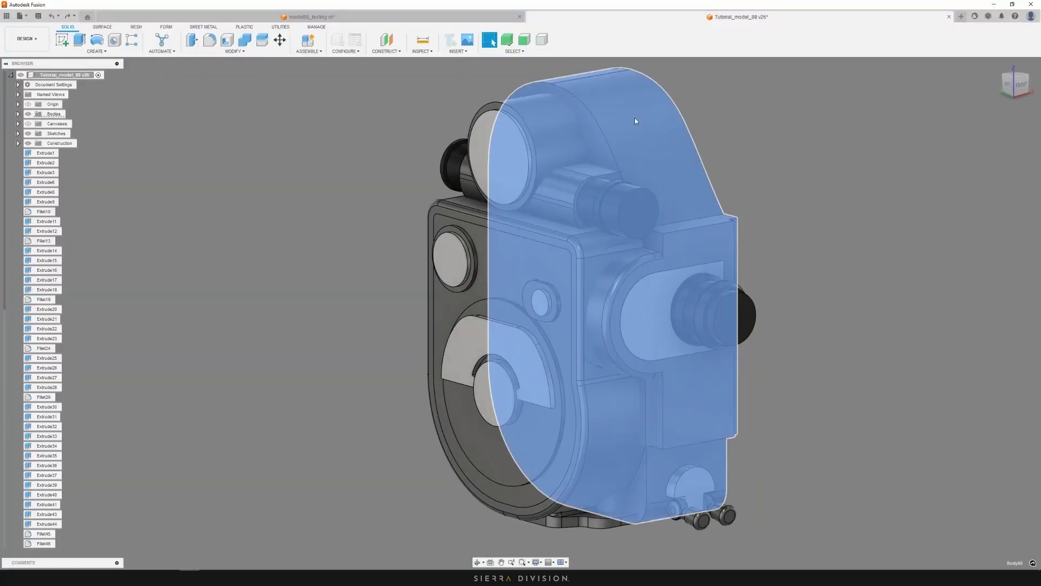
pyautogui.keyDown('ctrl'); pyautogui.click(564, 133); pyautogui.keyUp('ctrl')
pyautogui.keyDown('ctrl'); pyautogui.click(573, 180); pyautogui.keyUp('ctrl')
pyautogui.click(517, 226)
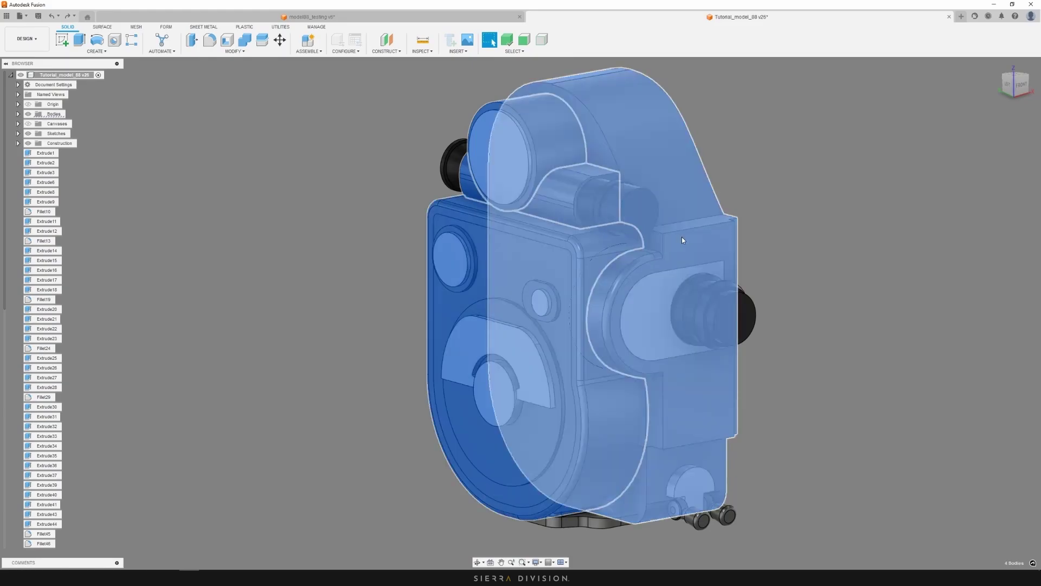
pyautogui.keyDown('shift'); pyautogui.moveTo(924, 314); pyautogui.dragTo(893, 307, button='middle'); pyautogui.keyUp('shift')
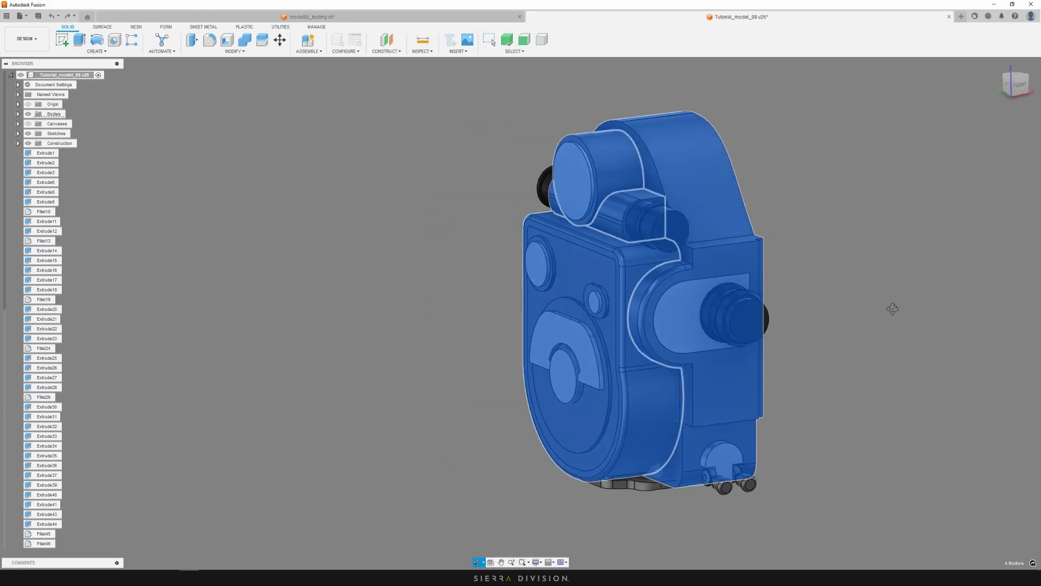
pyautogui.click(653, 487)
pyautogui.click(656, 471)
pyautogui.moveTo(828, 299)
pyautogui.keyDown('shift'); pyautogui.mouseDown(button='middle')
pyautogui.moveTo(793, 289)
pyautogui.moveTo(827, 272)
pyautogui.moveTo(838, 293)
pyautogui.mouseUp(button='middle'); pyautogui.keyUp('shift')
pyautogui.rightClick(689, 194)
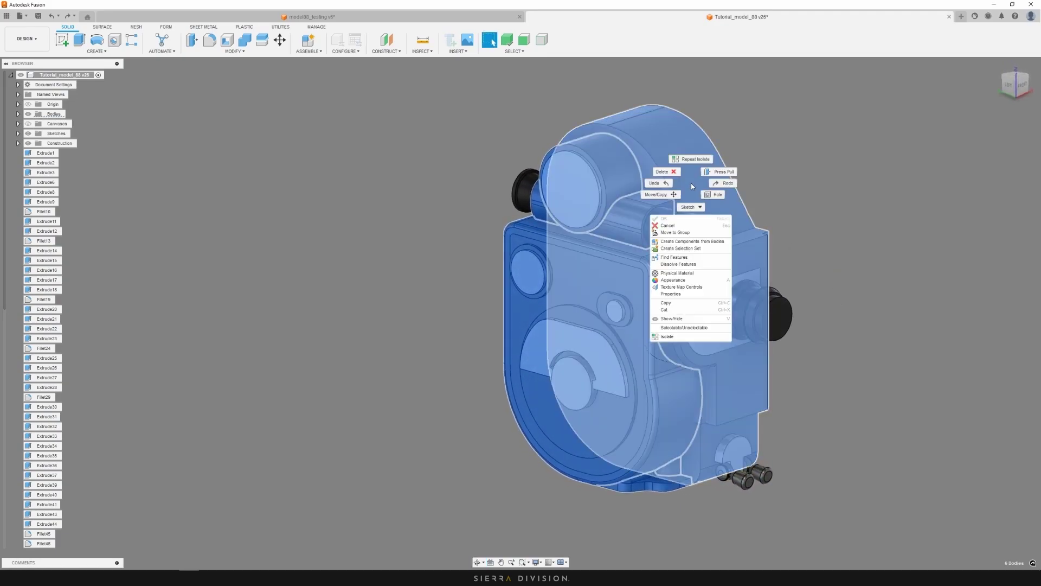
pyautogui.click(684, 334)
# Combine the six isolated housing bodies into one body with the Join operation
pyautogui.keyDown('shift'); pyautogui.moveTo(819, 215); pyautogui.dragTo(707, 199, button='middle'); pyautogui.keyUp('shift')
pyautogui.click(730, 189)
pyautogui.scroll(-3, 708, 201)
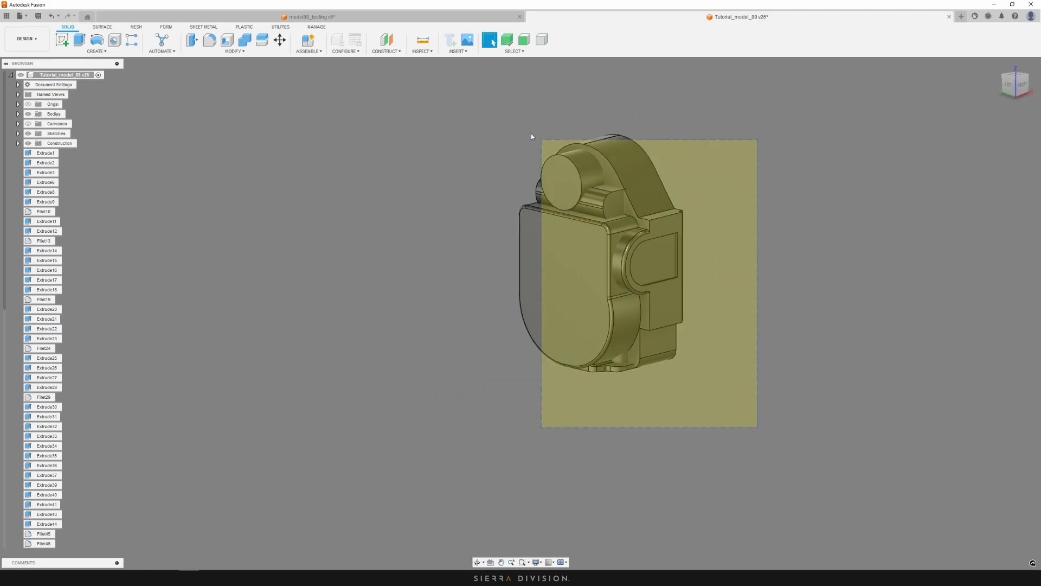
pyautogui.moveTo(531, 136); pyautogui.dragTo(448, 89)
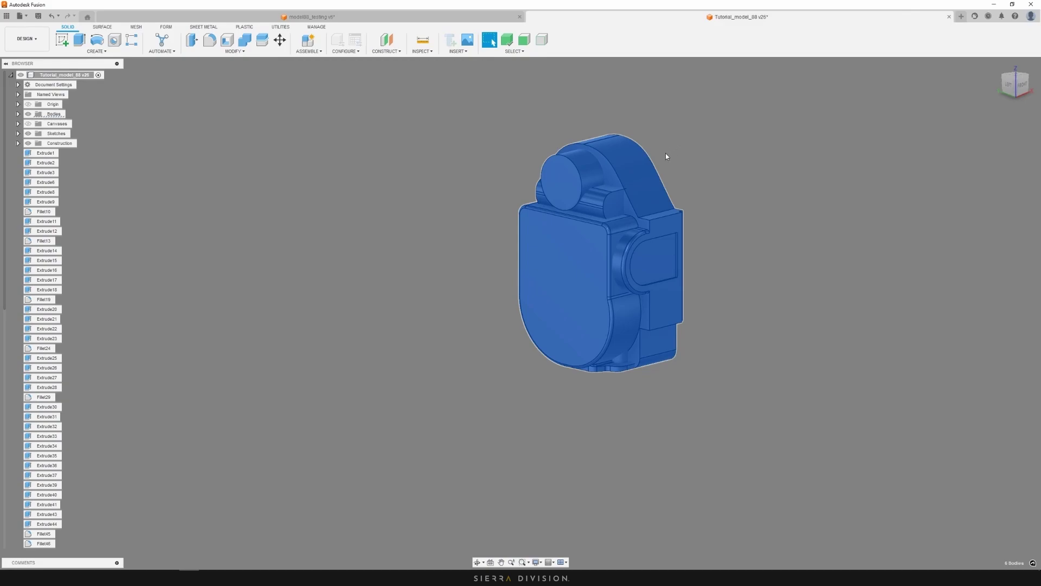
pyautogui.press('c')
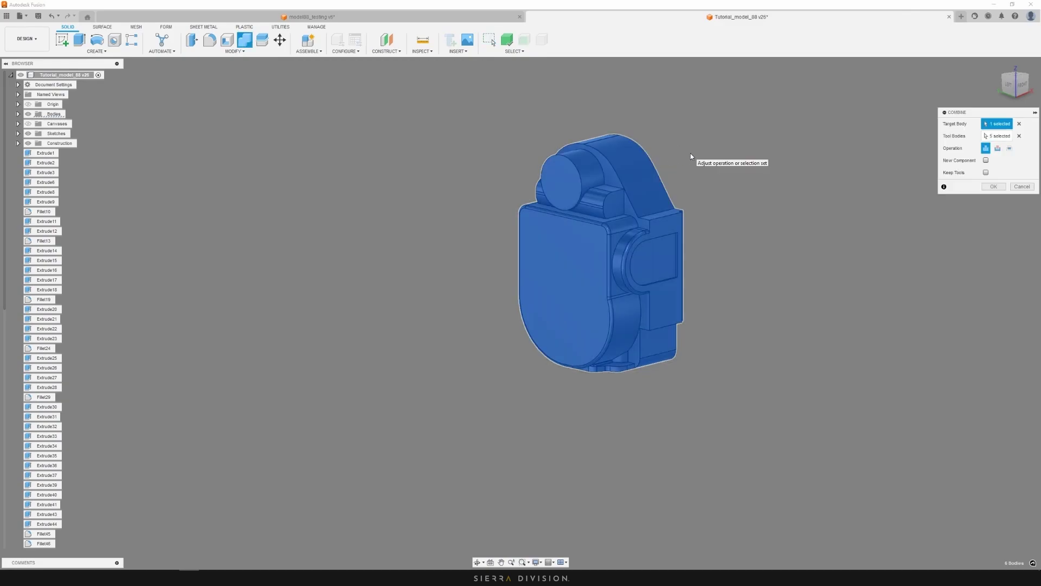
pyautogui.click(992, 187)
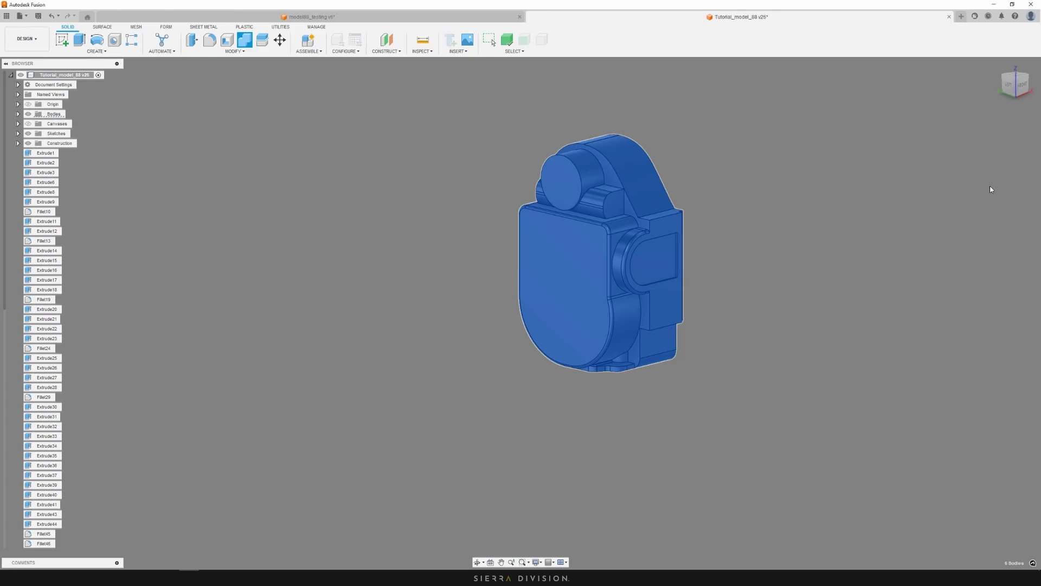
# Select the combined housing body and unisolate it to bring back the dials, lenses and other parts
pyautogui.click(622, 215)
pyautogui.keyDown('shift'); pyautogui.moveTo(817, 132); pyautogui.dragTo(797, 140, button='middle'); pyautogui.keyUp('shift')
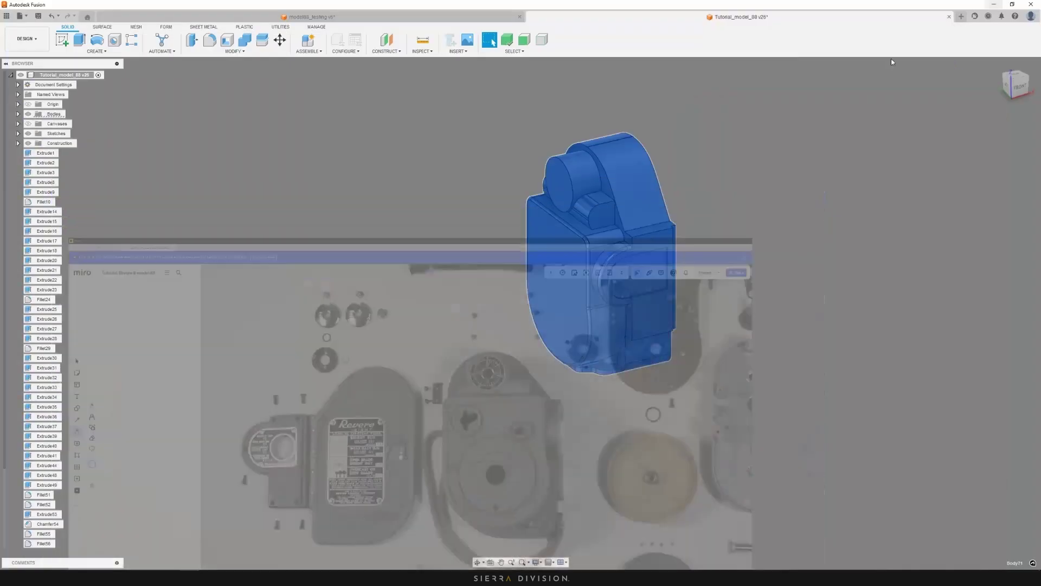
pyautogui.rightClick(724, 214)
pyautogui.click(727, 407)
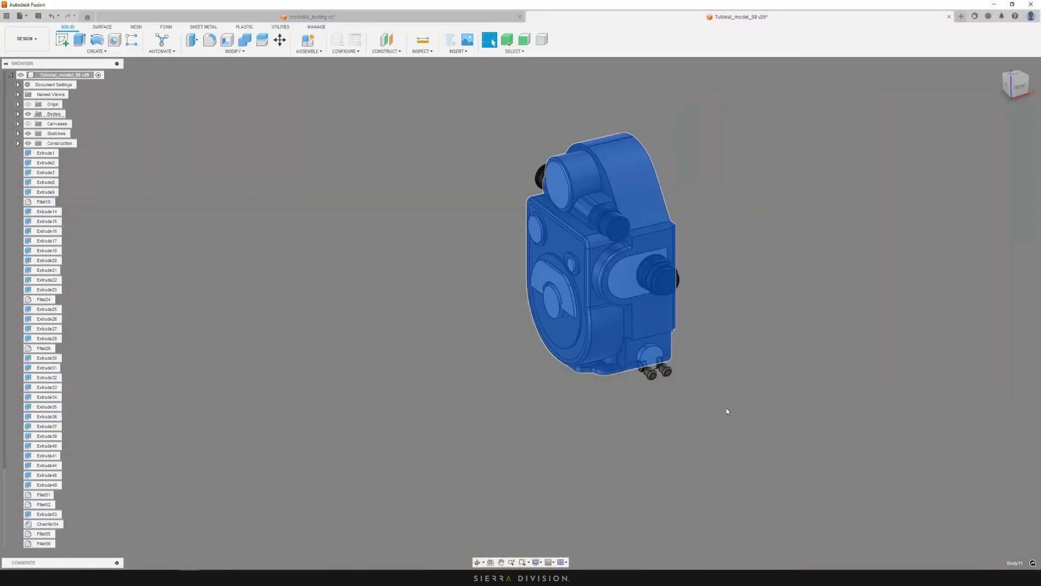
pyautogui.click(757, 196)
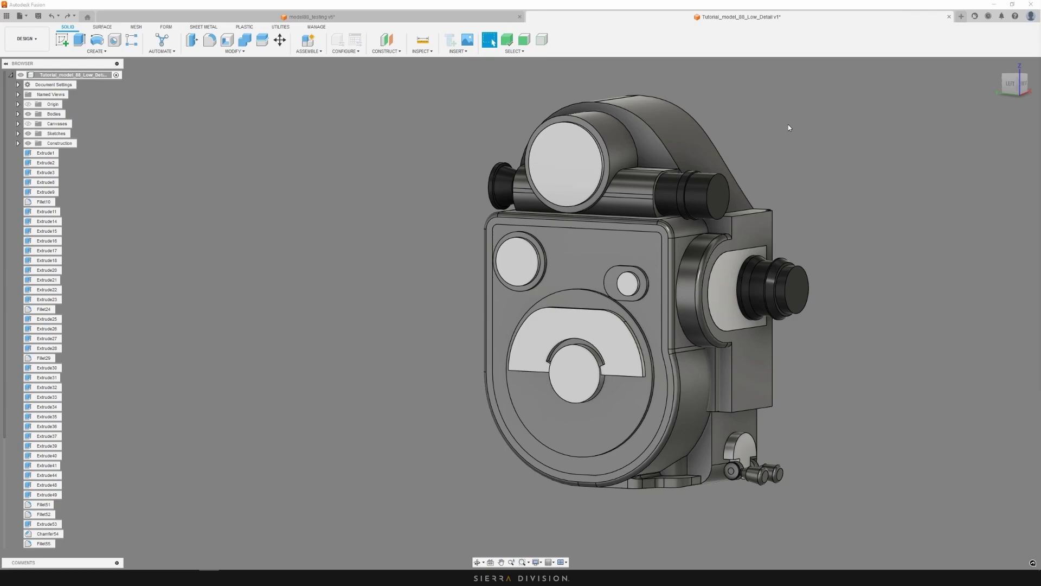
# Compare the low-detail blockout with model88_testing, then examine the recessed panel border, round dial and button slot on the detailed side face
pyautogui.keyDown('shift'); pyautogui.moveTo(788, 124); pyautogui.dragTo(768, 132, button='middle'); pyautogui.keyUp('shift')
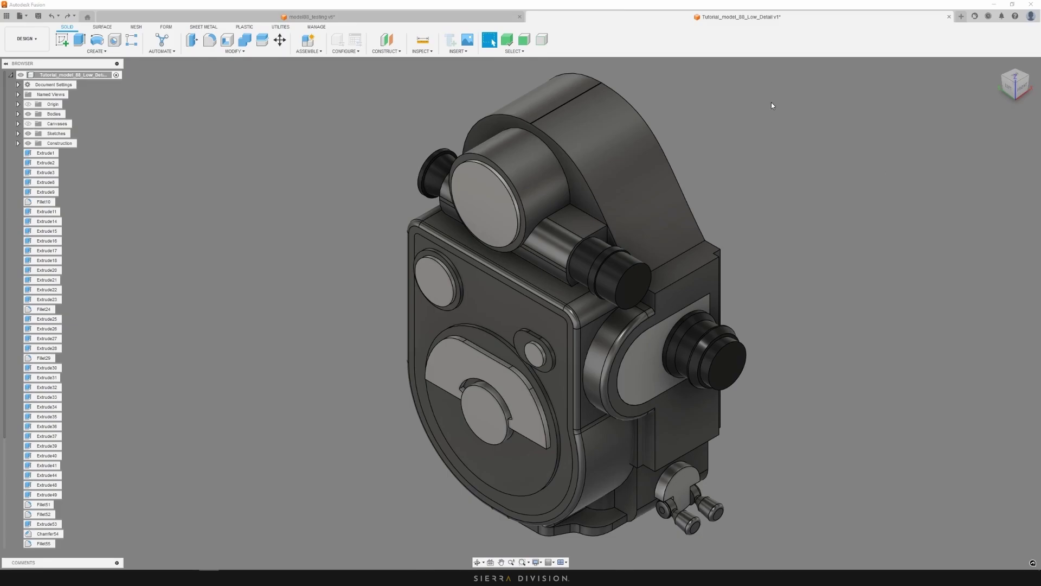
pyautogui.click(474, 18)
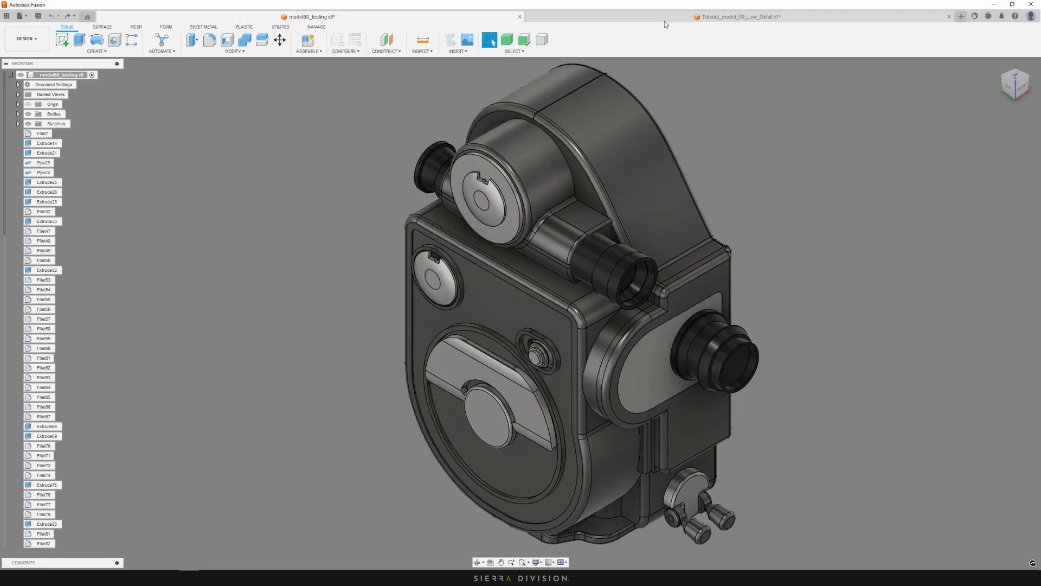
pyautogui.click(741, 17)
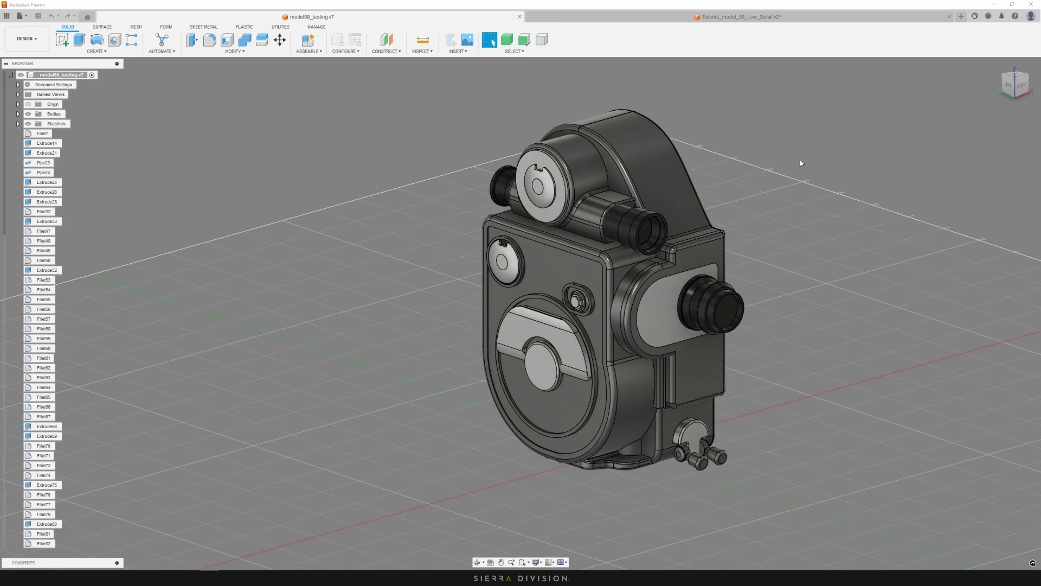
pyautogui.scroll(1, 607, 152)
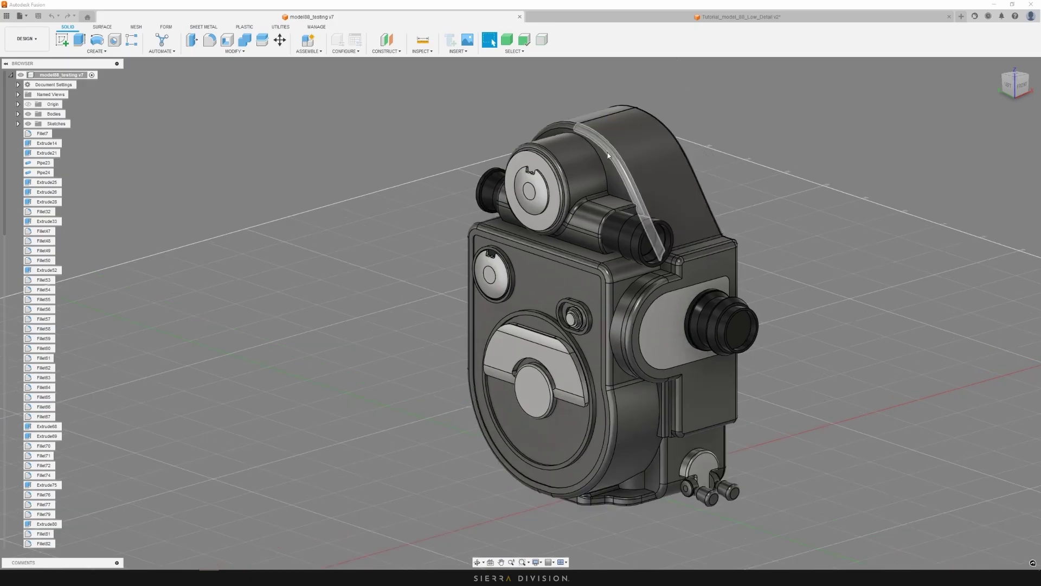
pyautogui.scroll(2, 805, 164)
pyautogui.keyDown('shift'); pyautogui.moveTo(806, 164); pyautogui.dragTo(887, 73, button='middle'); pyautogui.keyUp('shift')
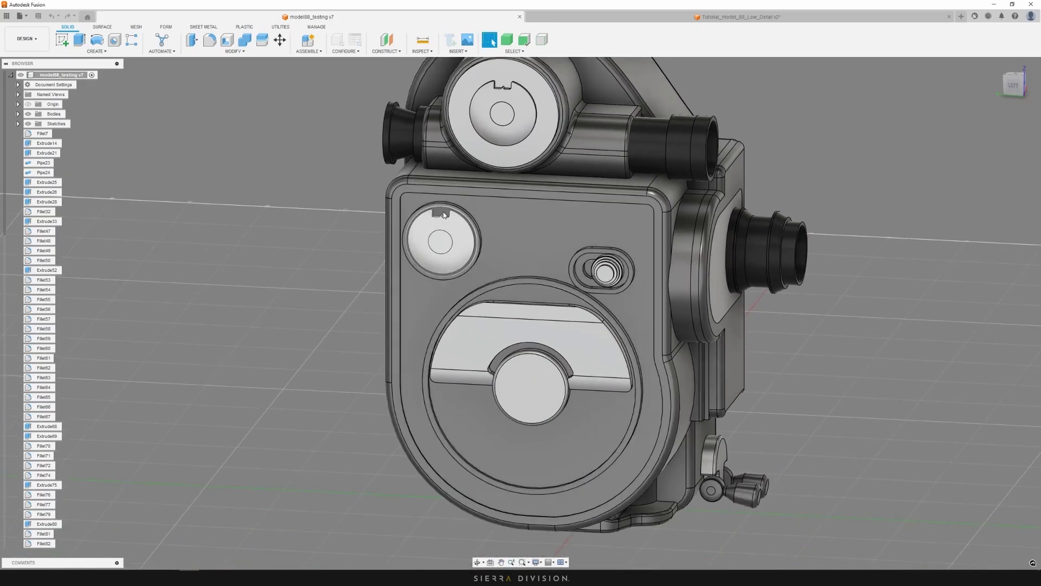
pyautogui.keyDown('shift'); pyautogui.moveTo(450, 216); pyautogui.dragTo(428, 213, button='middle'); pyautogui.keyUp('shift')
pyautogui.scroll(10, 398, 190)
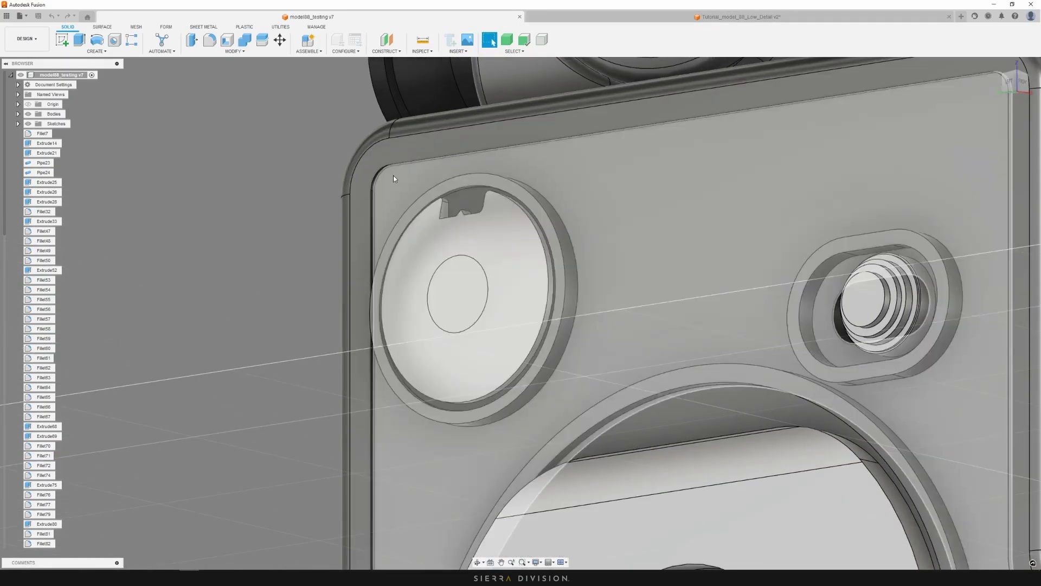
pyautogui.moveTo(392, 174); pyautogui.dragTo(431, 186, button='middle')
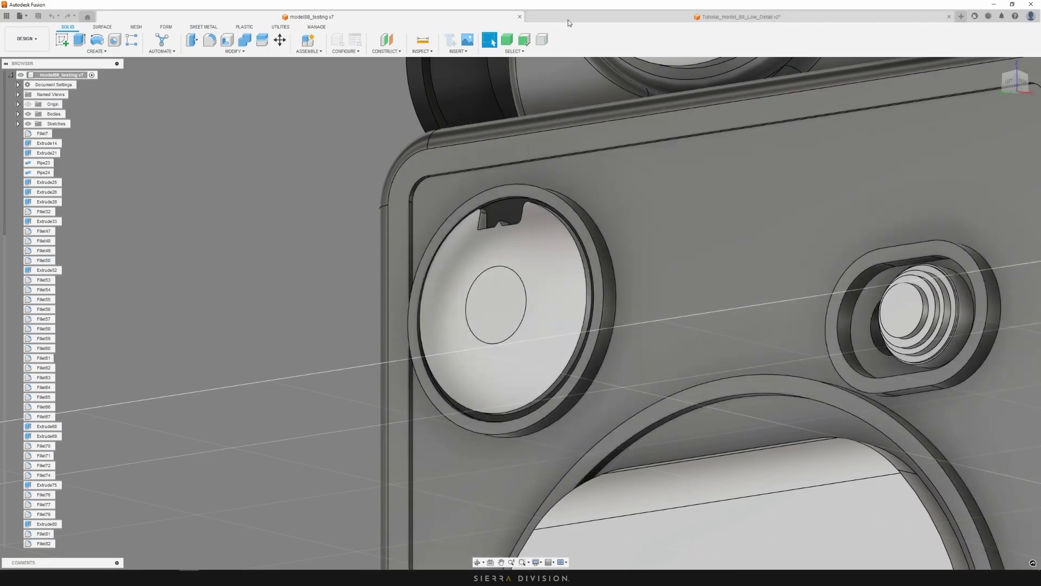
# Switch to the Tutorial_model_88_Low_Detail document and start a sketch Offset on the flat side face around the winding disc
pyautogui.click(568, 20)
pyautogui.moveTo(405, 164); pyautogui.dragTo(453, 157, button='middle')
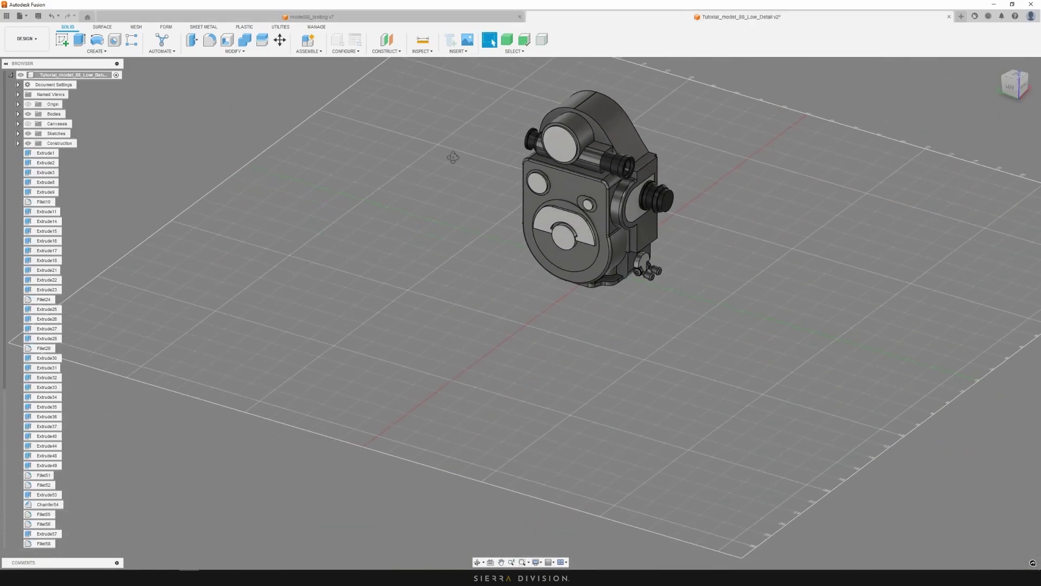
pyautogui.scroll(3, 455, 135)
pyautogui.click(618, 202)
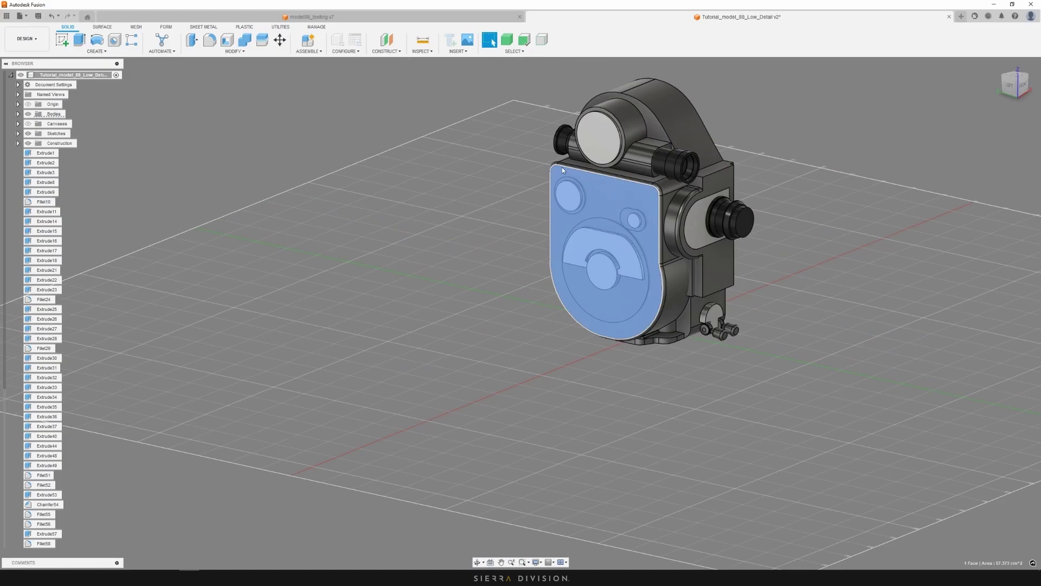
pyautogui.press('o')
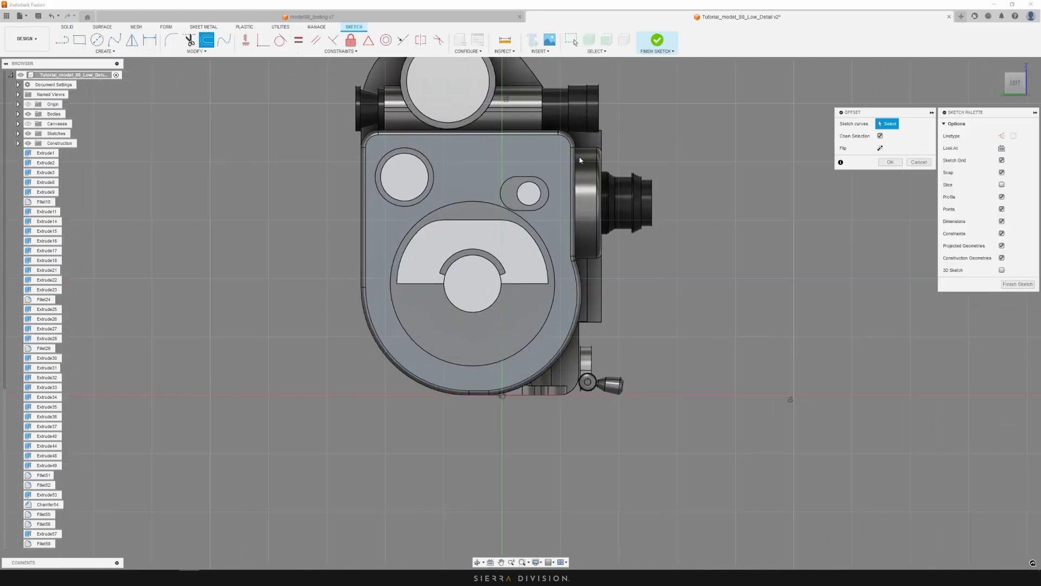
# Offset the side face's outline inward by 0.25 cm and finish the sketch
pyautogui.click(571, 157)
pyautogui.scroll(5, 571, 158)
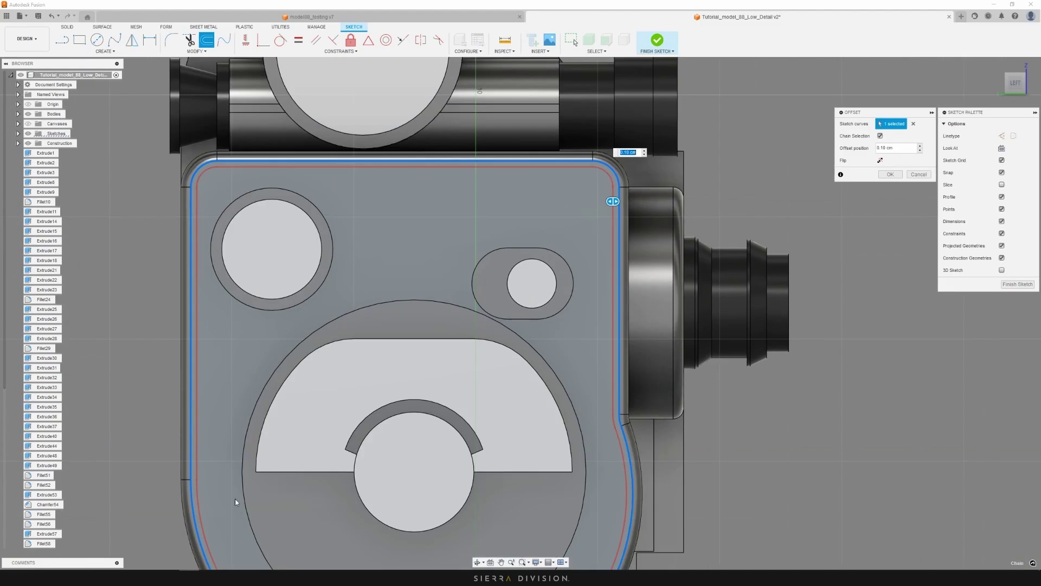
pyautogui.moveTo(577, 291); pyautogui.dragTo(596, 235, button='middle')
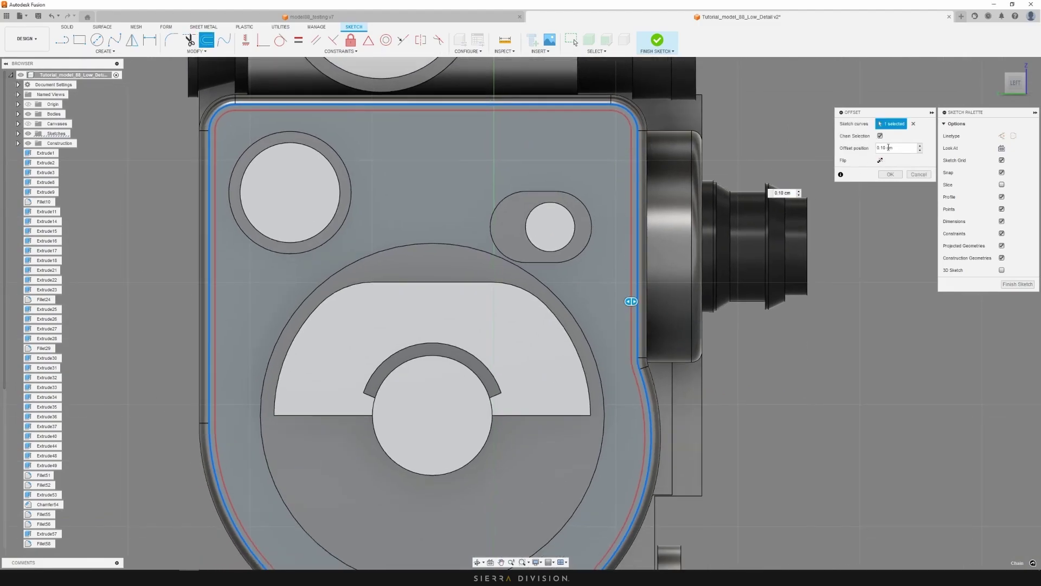
pyautogui.moveTo(632, 308); pyautogui.dragTo(628, 308)
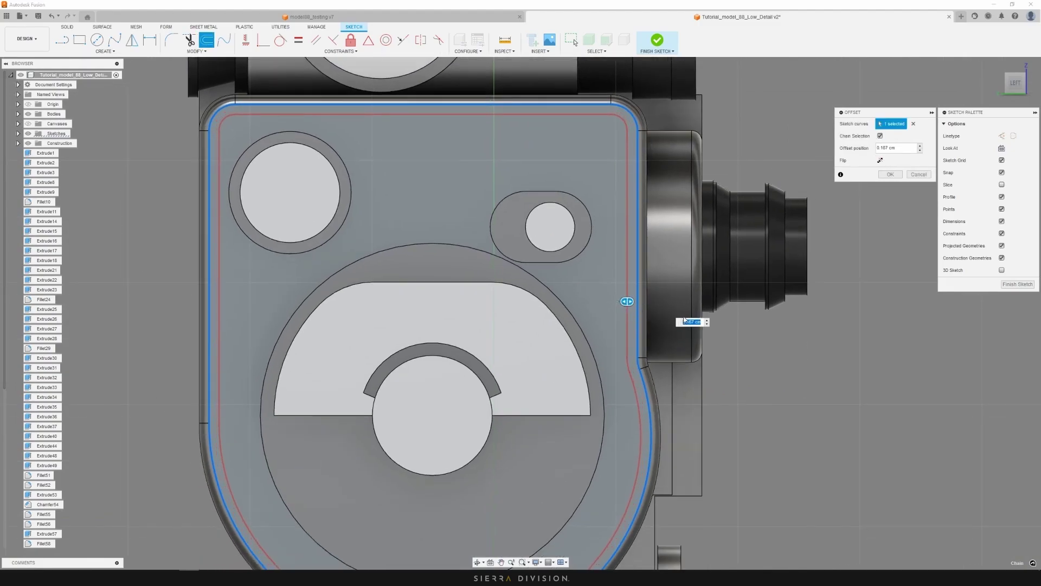
pyautogui.press('Right')
pyautogui.press('BackSpace')
pyautogui.press('BackSpace')
pyautogui.press('BackSpace')
pyautogui.write('25')
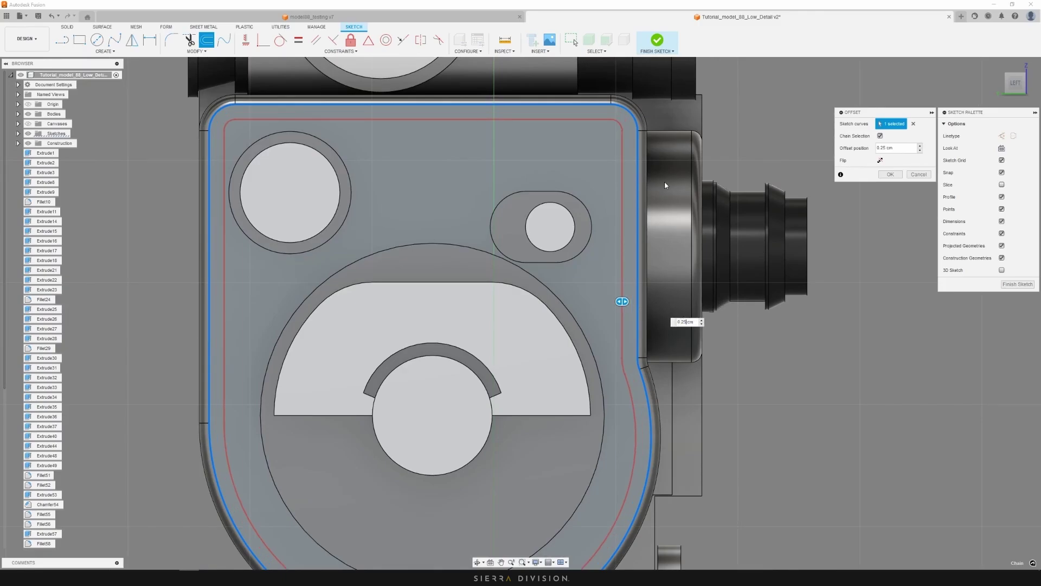
pyautogui.press('Return')
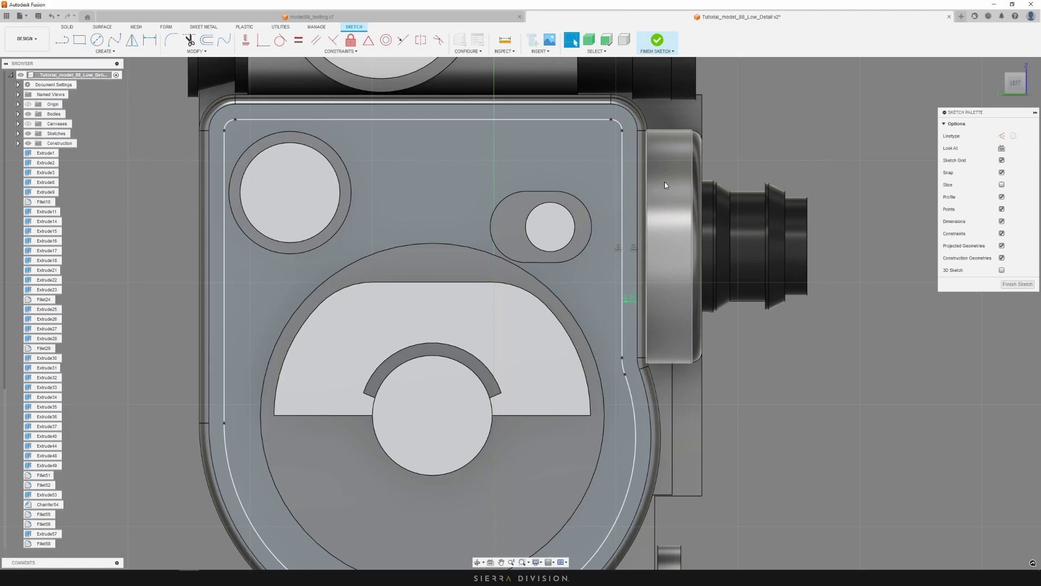
pyautogui.click(1018, 285)
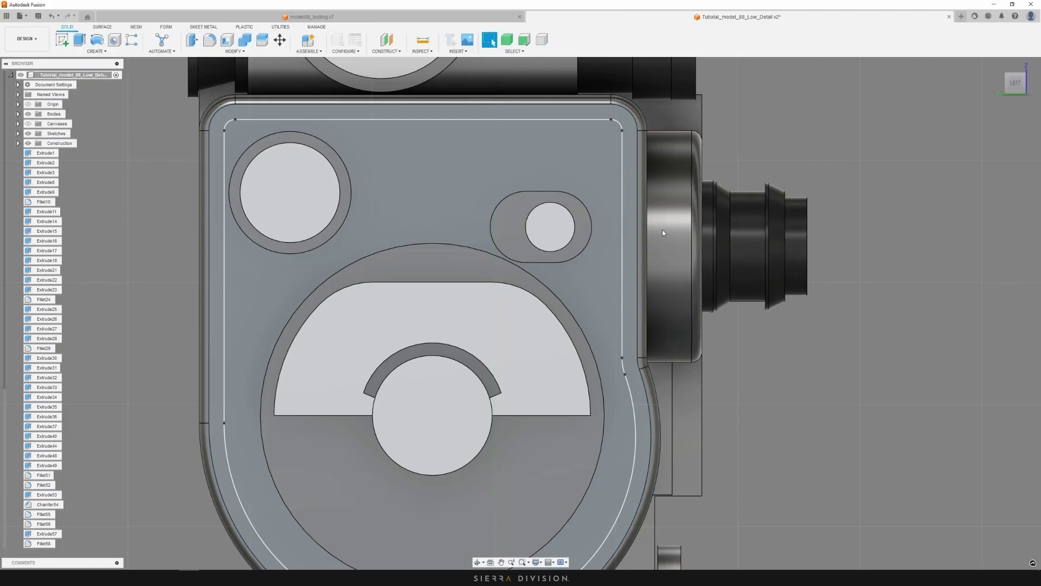
# Extrude the inset side profile into the housing as a cut about 0.141 cm deep
pyautogui.press('e')
pyautogui.click(500, 141)
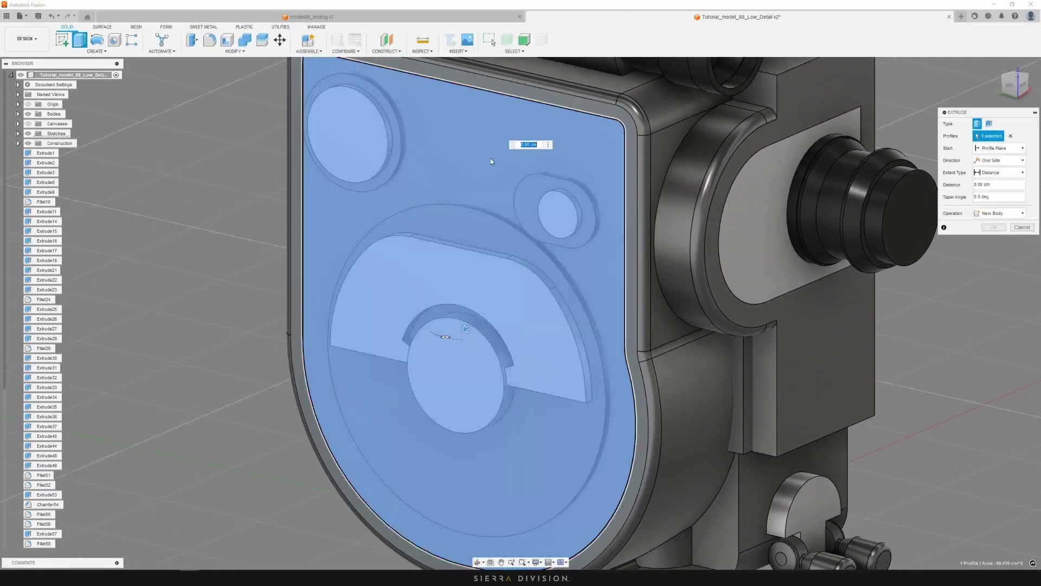
pyautogui.moveTo(466, 327); pyautogui.dragTo(475, 326)
pyautogui.scroll(-3, 423, 125)
pyautogui.keyDown('shift'); pyautogui.moveTo(399, 150); pyautogui.dragTo(421, 135, button='middle'); pyautogui.keyUp('shift')
pyautogui.scroll(5, 420, 135)
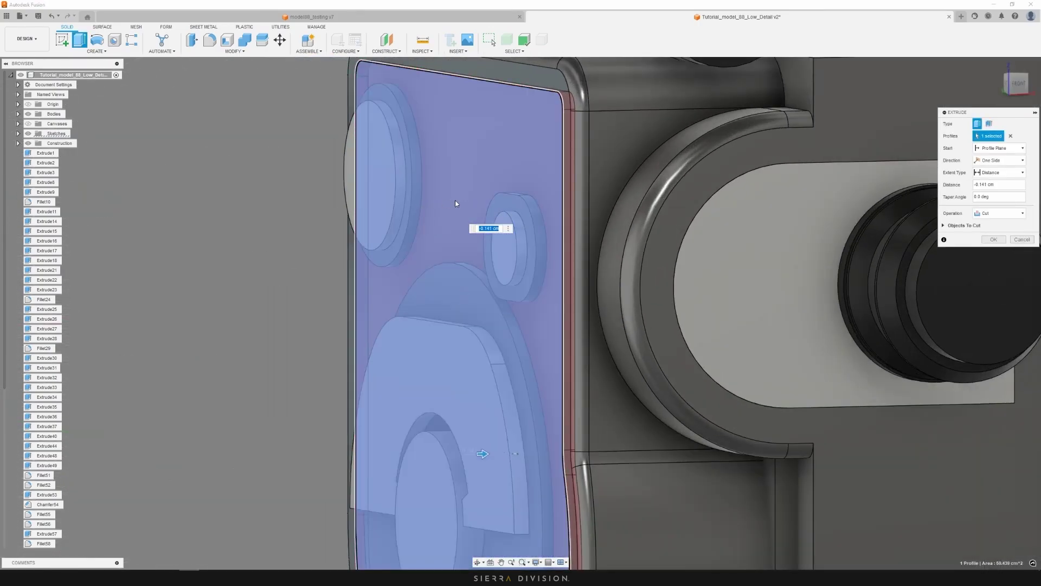
pyautogui.scroll(-2, 496, 288)
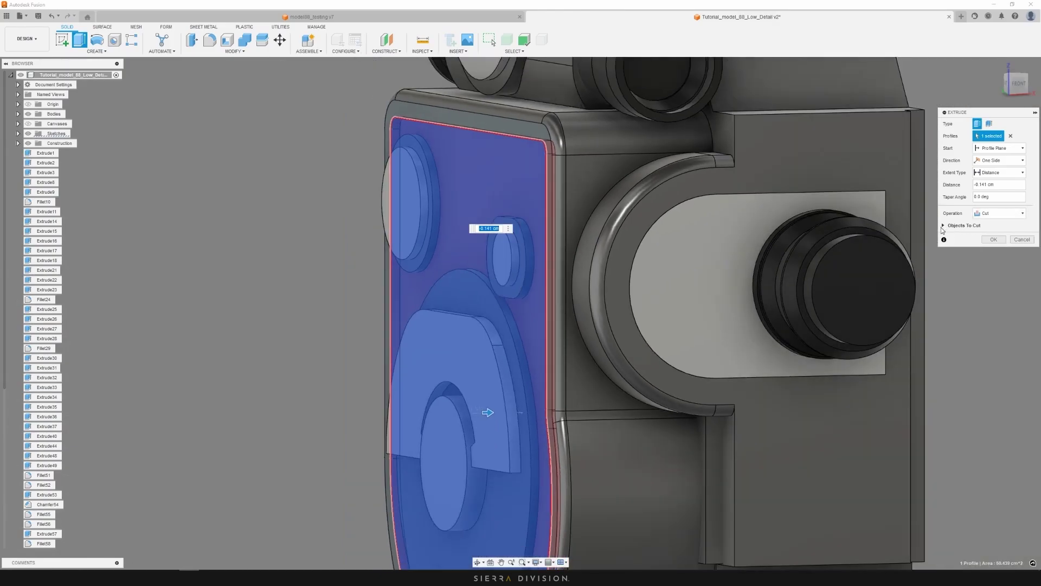
# Exclude Body30, Body52 and Body54 from the cut so only Body13 is affected
pyautogui.click(943, 226)
pyautogui.click(947, 249)
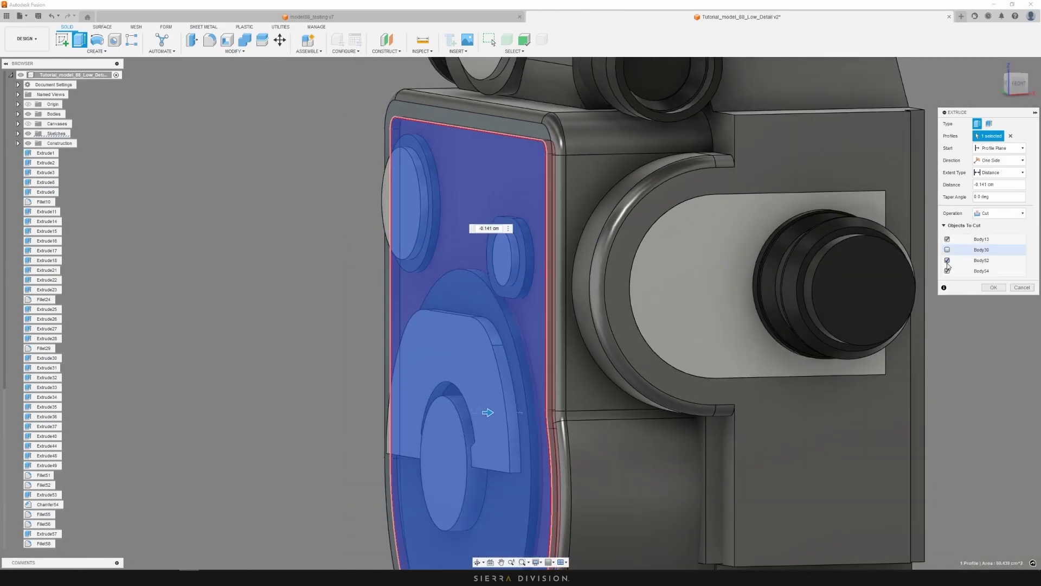
pyautogui.click(947, 261)
pyautogui.click(947, 271)
pyautogui.scroll(2, 436, 159)
pyautogui.scroll(-1, 501, 213)
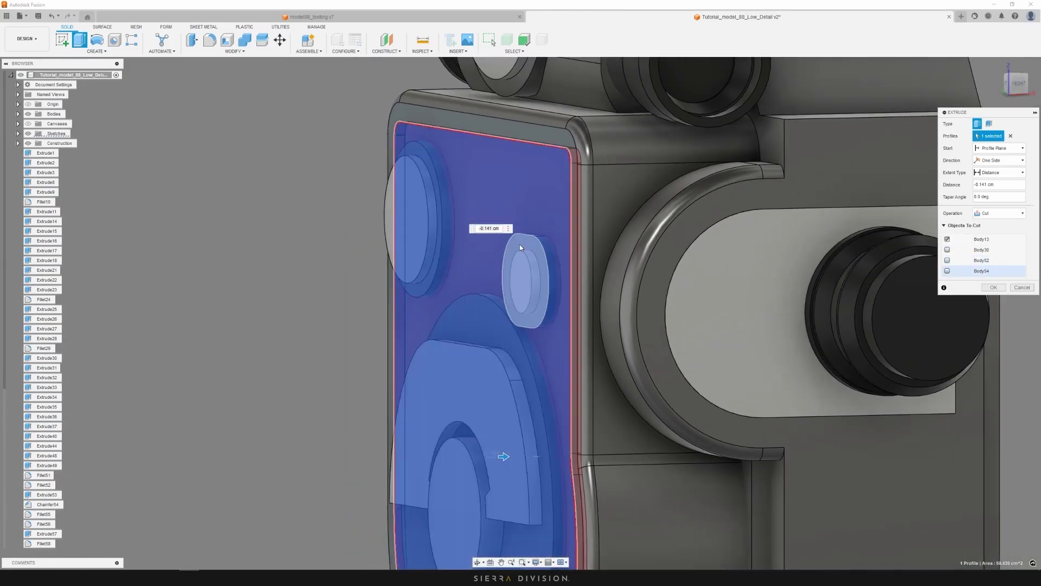
# Adjust the panel recess cut to a depth of 0.053 cm and apply the extrusion
pyautogui.moveTo(504, 457); pyautogui.dragTo(509, 458)
pyautogui.keyDown('shift'); pyautogui.moveTo(508, 459); pyautogui.dragTo(474, 380, button='middle'); pyautogui.keyUp('shift')
pyautogui.scroll(3, 457, 157)
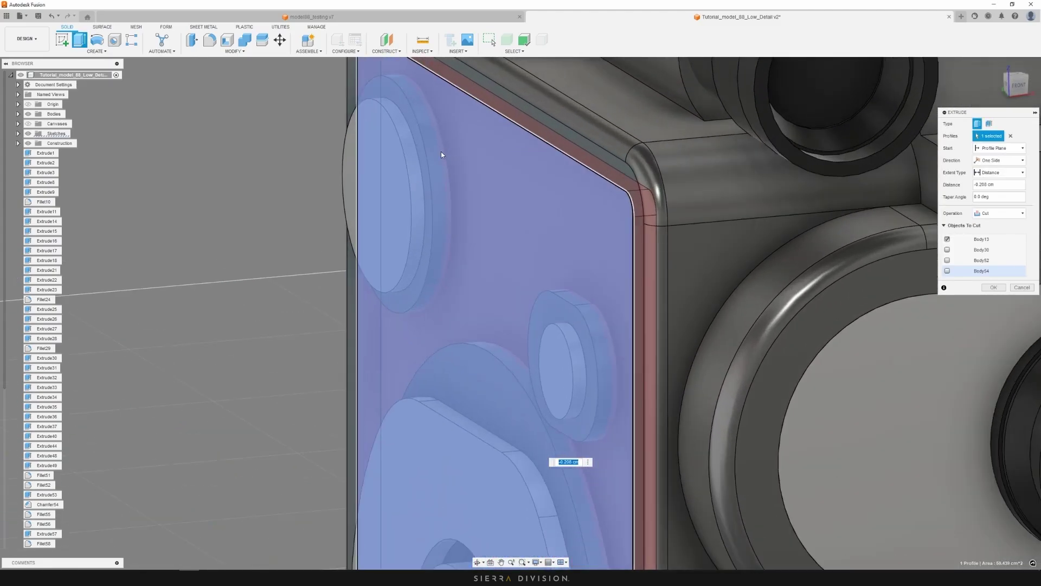
pyautogui.click(440, 151)
pyautogui.click(452, 180)
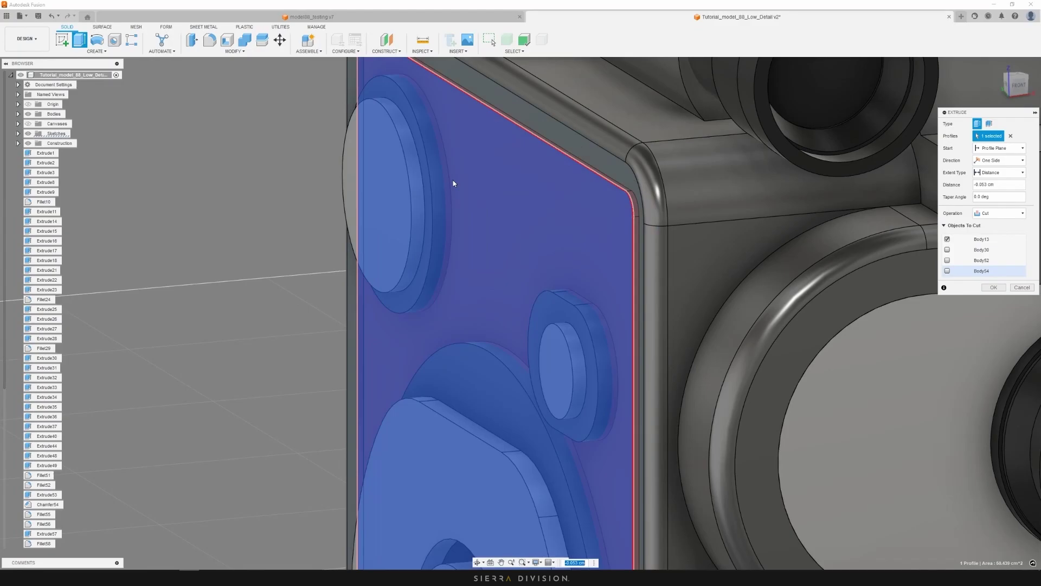
pyautogui.scroll(-2, 535, 211)
pyautogui.keyDown('shift'); pyautogui.moveTo(481, 314); pyautogui.dragTo(489, 261, button='middle'); pyautogui.keyUp('shift')
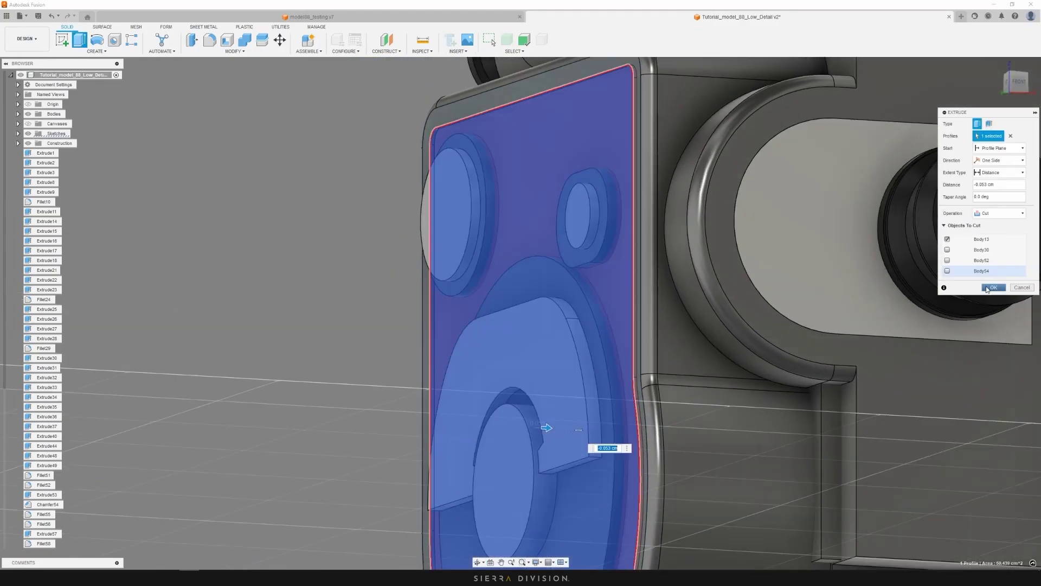
pyautogui.click(987, 290)
pyautogui.keyDown('shift'); pyautogui.moveTo(366, 177); pyautogui.dragTo(407, 184, button='middle'); pyautogui.keyUp('shift')
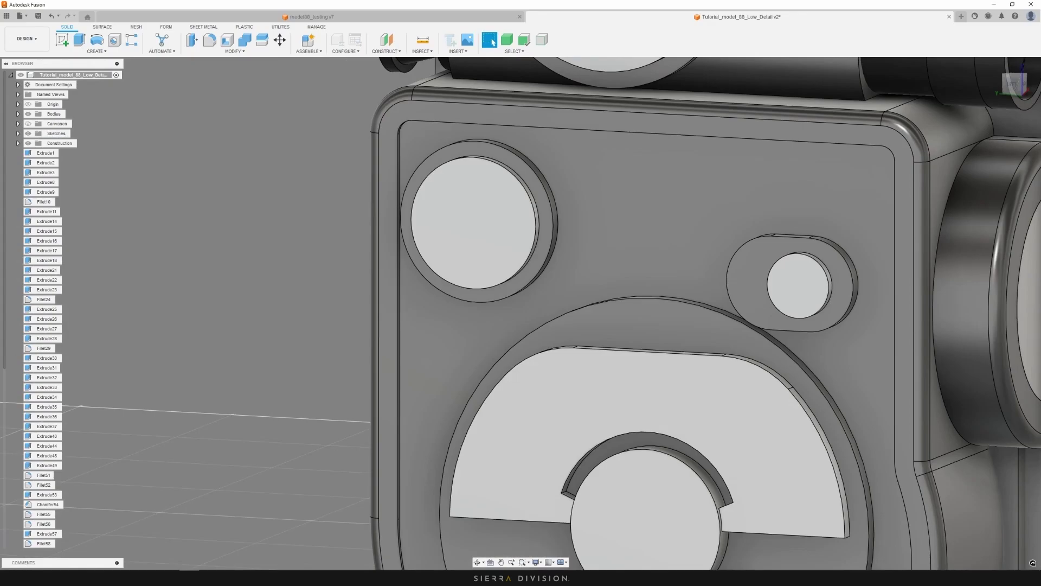
# Switch to Miro and examine the textured side panel, dial and winding disc in the camera's side photo
pyautogui.hotkey('alt', 'Tab')
pyautogui.scroll(-2, 552, 285)
pyautogui.moveTo(553, 311); pyautogui.dragTo(508, 164, button='middle')
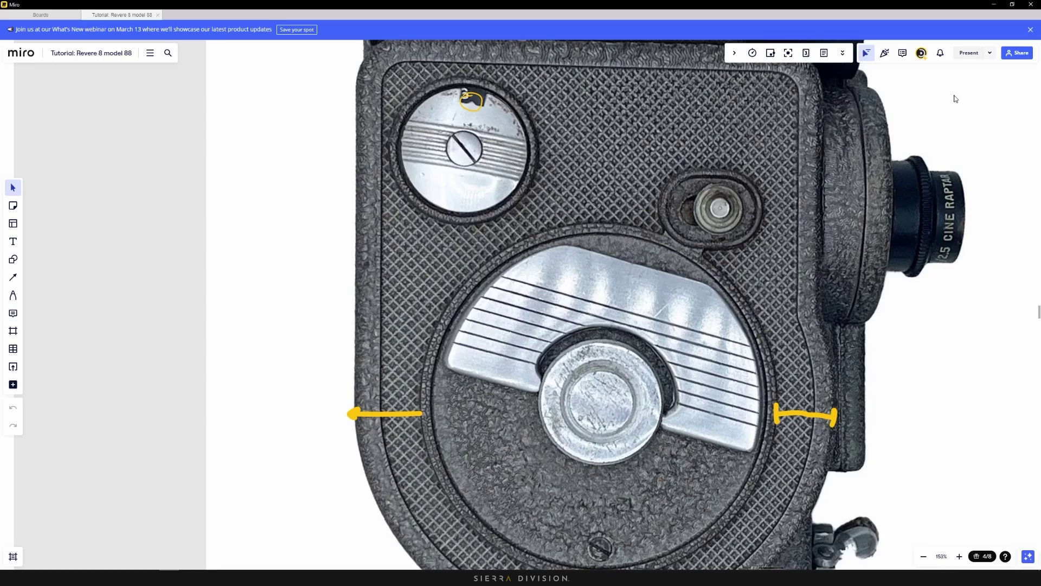
# Switch back to Fusion 360 and examine the faces of the winding disc base, dial base and oblong boss
pyautogui.click(994, 9)
pyautogui.scroll(-3, 522, 191)
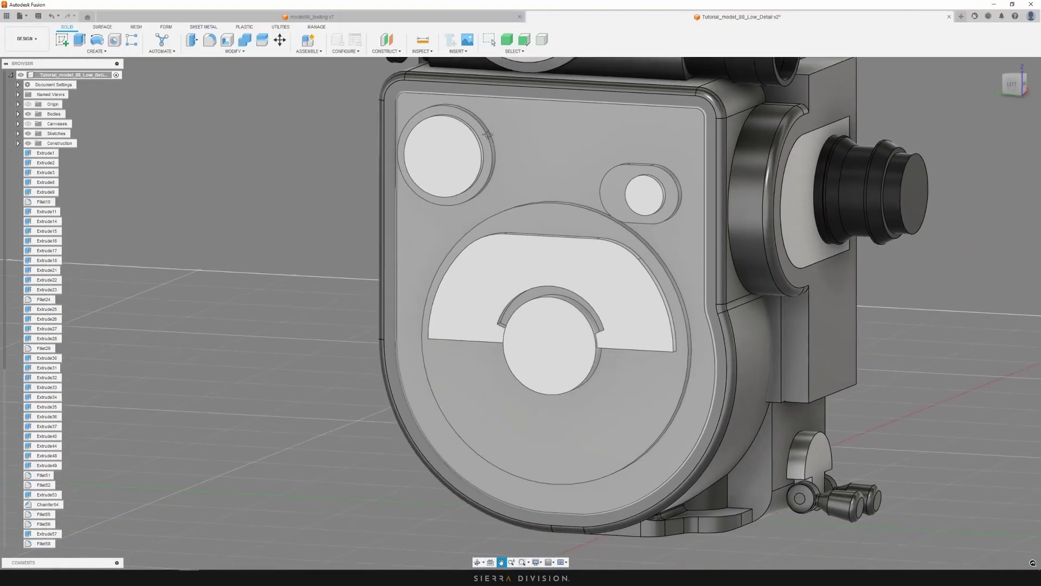
pyautogui.scroll(3, 551, 206)
pyautogui.click(539, 180)
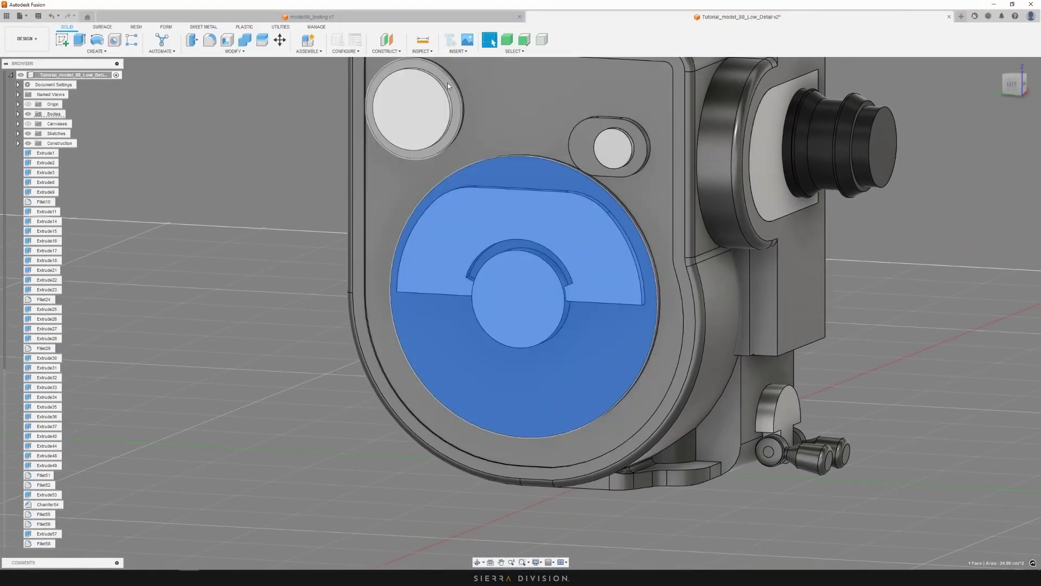
pyautogui.keyDown('ctrl'); pyautogui.click(446, 139); pyautogui.keyUp('ctrl')
pyautogui.keyDown('ctrl'); pyautogui.click(601, 124); pyautogui.keyUp('ctrl')
pyautogui.click(244, 135)
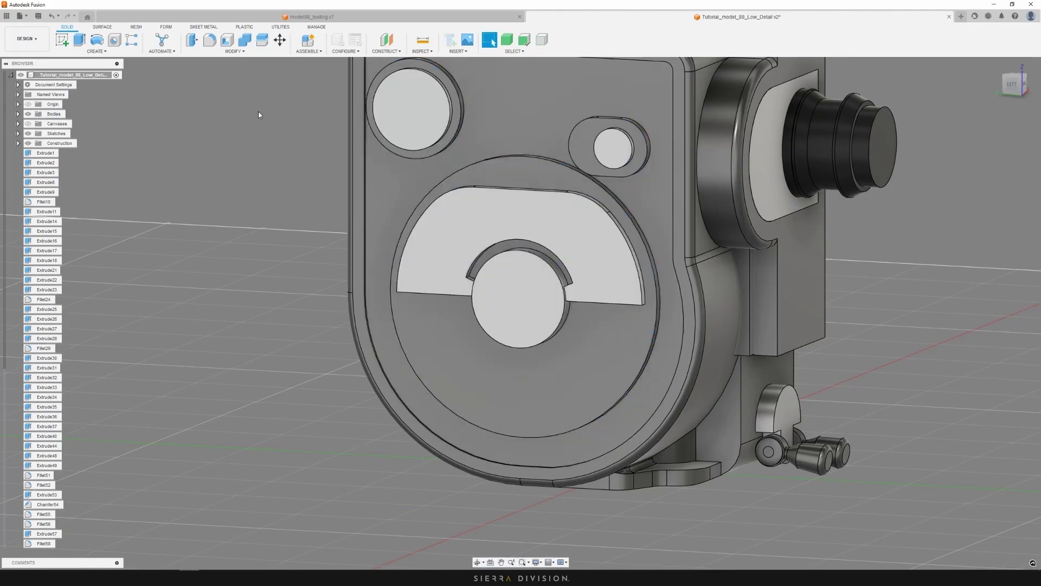
pyautogui.moveTo(258, 112); pyautogui.dragTo(279, 160, button='middle')
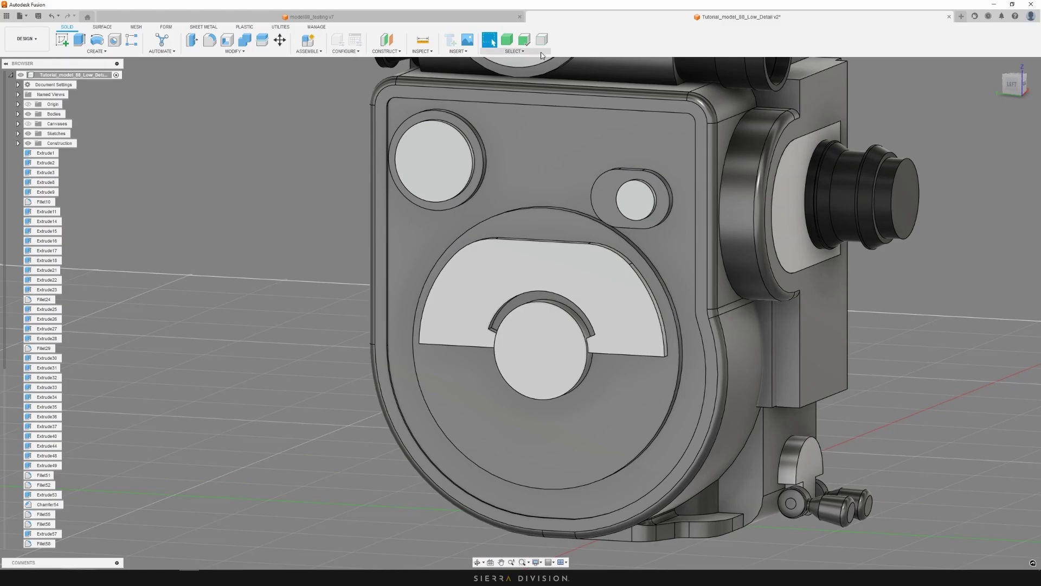
# Shell the dial base, oblong boss and large disc base from their outer faces with an inside thickness of about 0.05 cm
pyautogui.click(475, 146)
pyautogui.keyDown('shift'); pyautogui.moveTo(475, 147); pyautogui.dragTo(431, 176, button='middle'); pyautogui.keyUp('shift')
pyautogui.keyDown('ctrl'); pyautogui.click(577, 225); pyautogui.keyUp('ctrl')
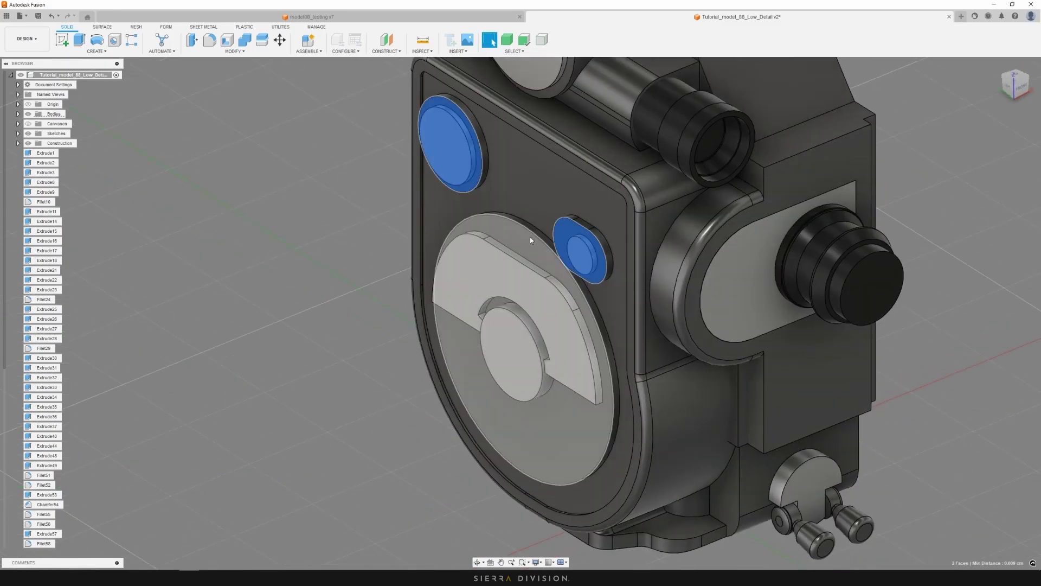
pyautogui.keyDown('ctrl'); pyautogui.click(530, 239); pyautogui.keyUp('ctrl')
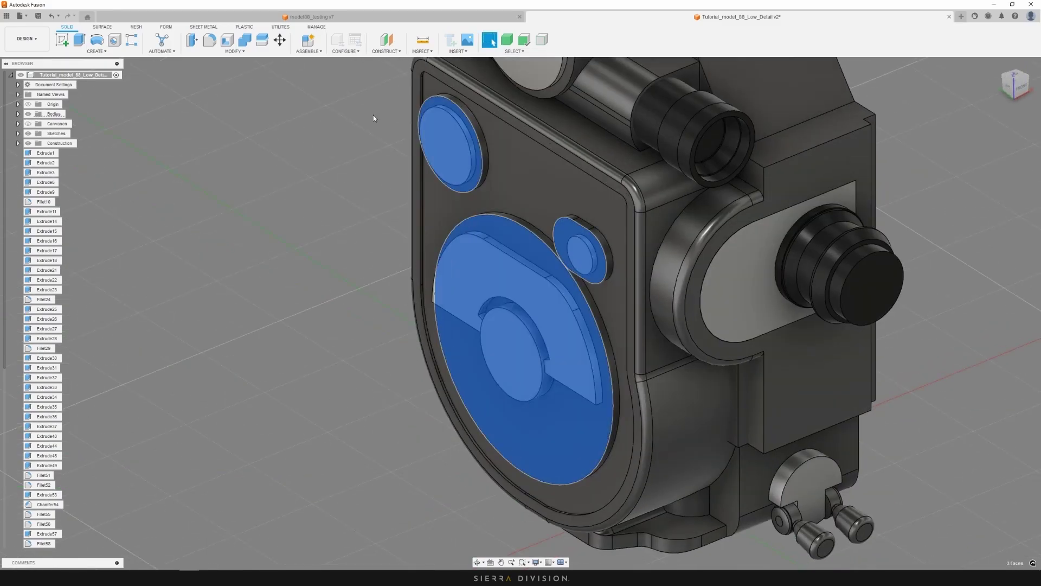
pyautogui.click(228, 41)
pyautogui.scroll(10, 504, 226)
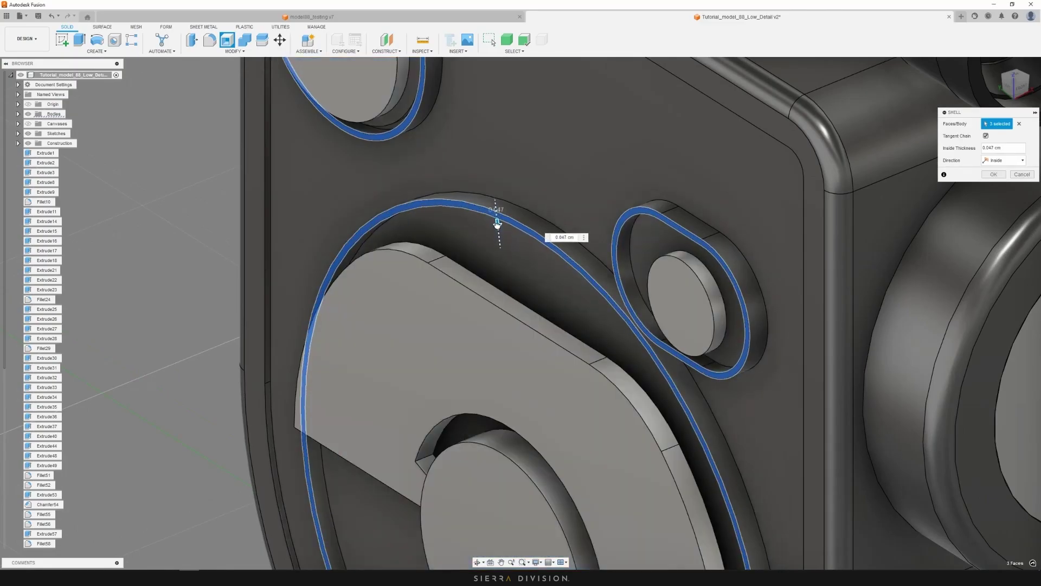
pyautogui.moveTo(497, 223); pyautogui.dragTo(498, 228)
pyautogui.click(992, 175)
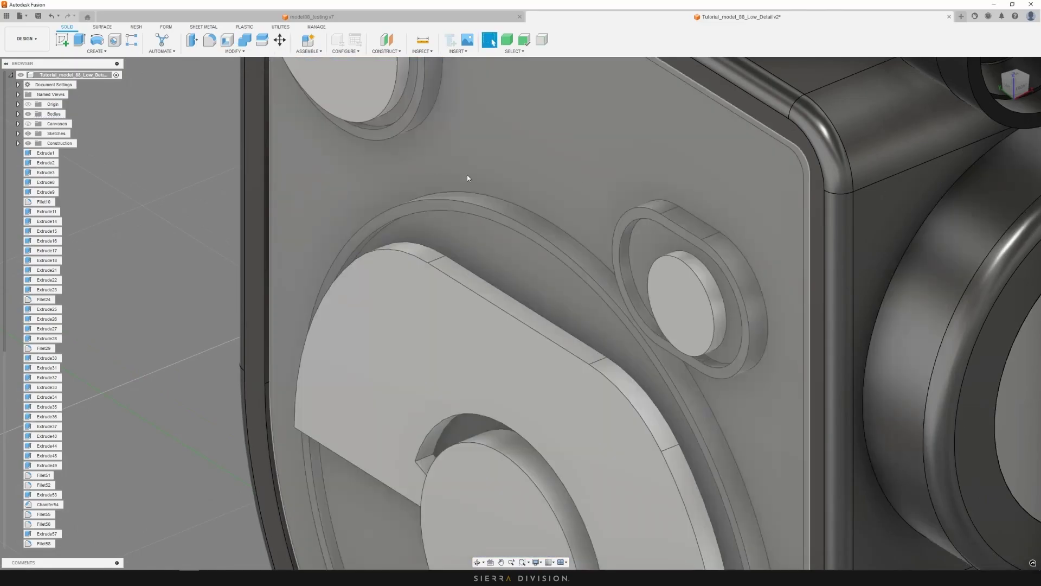
pyautogui.scroll(-3, 467, 175)
pyautogui.keyDown('shift'); pyautogui.moveTo(467, 175); pyautogui.dragTo(507, 159, button='middle'); pyautogui.keyUp('shift')
pyautogui.scroll(4, 506, 158)
pyautogui.click(493, 161)
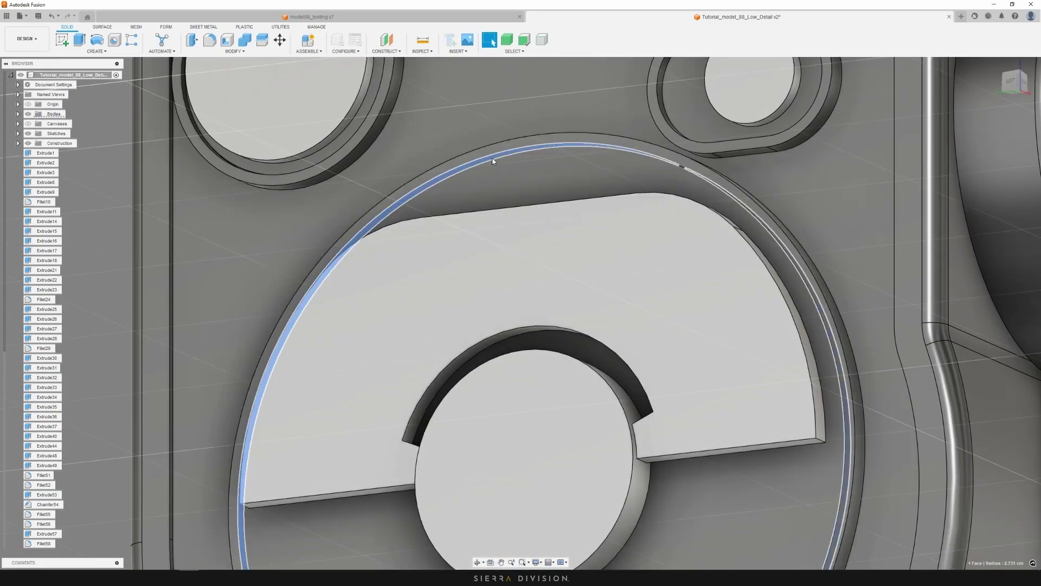
pyautogui.press('q')
pyautogui.moveTo(491, 154); pyautogui.dragTo(491, 156)
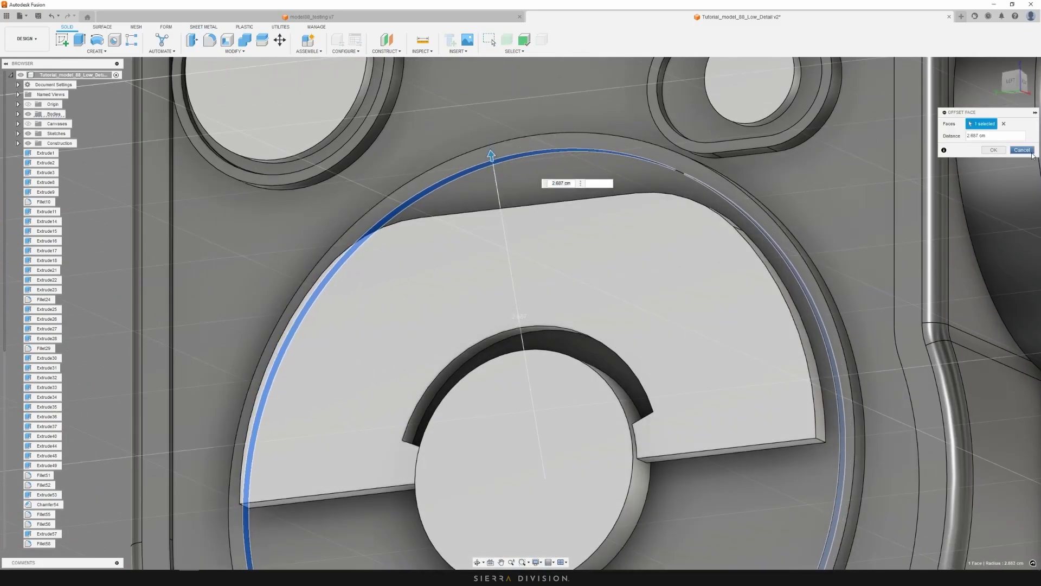
pyautogui.click(1021, 150)
# Isolate the three shelled bodies of the dial base, large disc base and oblong boss
pyautogui.scroll(-5, 549, 158)
pyautogui.keyDown('shift'); pyautogui.moveTo(550, 157); pyautogui.dragTo(550, 206, button='middle'); pyautogui.keyUp('shift')
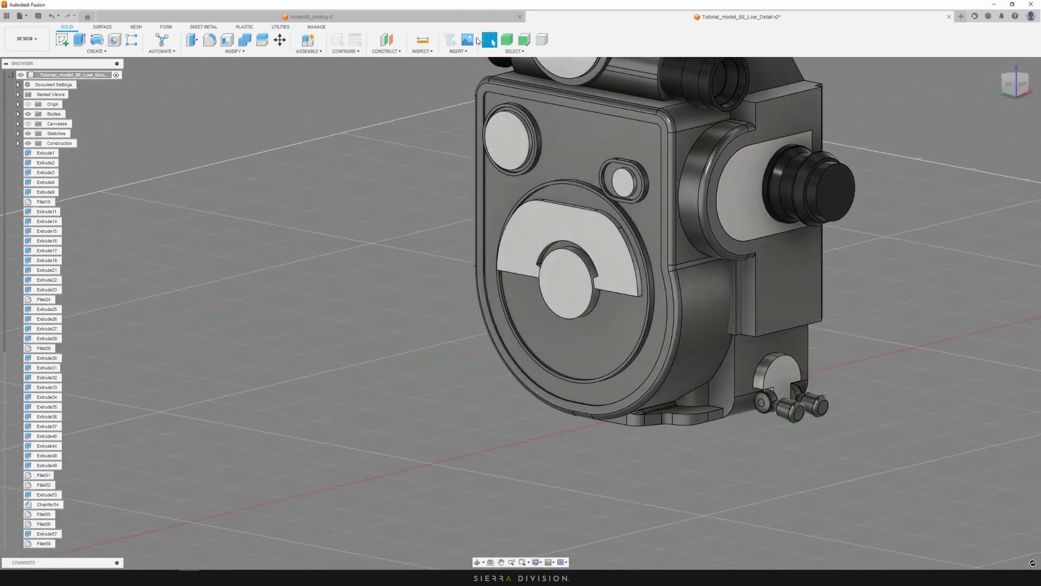
pyautogui.click(505, 38)
pyautogui.click(536, 129)
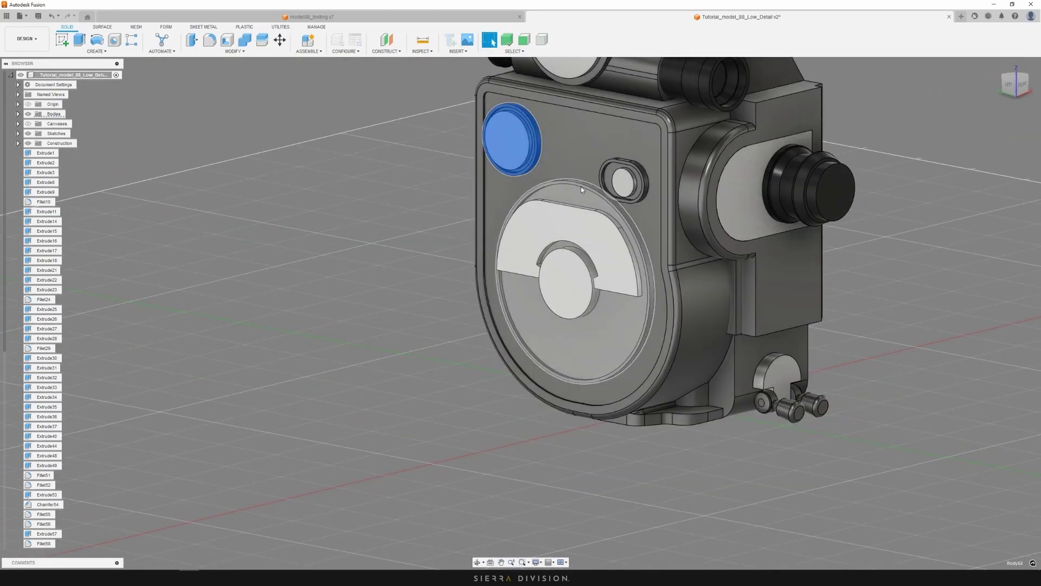
pyautogui.keyDown('ctrl'); pyautogui.click(575, 217); pyautogui.keyUp('ctrl')
pyautogui.keyDown('ctrl'); pyautogui.click(619, 173); pyautogui.keyUp('ctrl')
pyautogui.rightClick(614, 169)
pyautogui.click(616, 319)
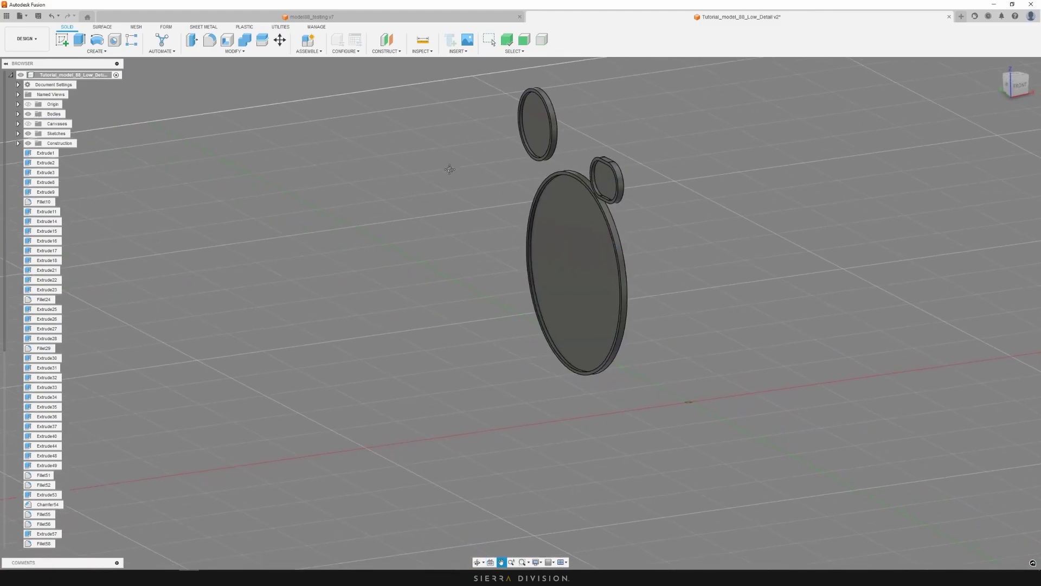
# Remove the floor of the large shelled disc body, leaving only its open ring
pyautogui.click(524, 40)
pyautogui.scroll(2, 494, 122)
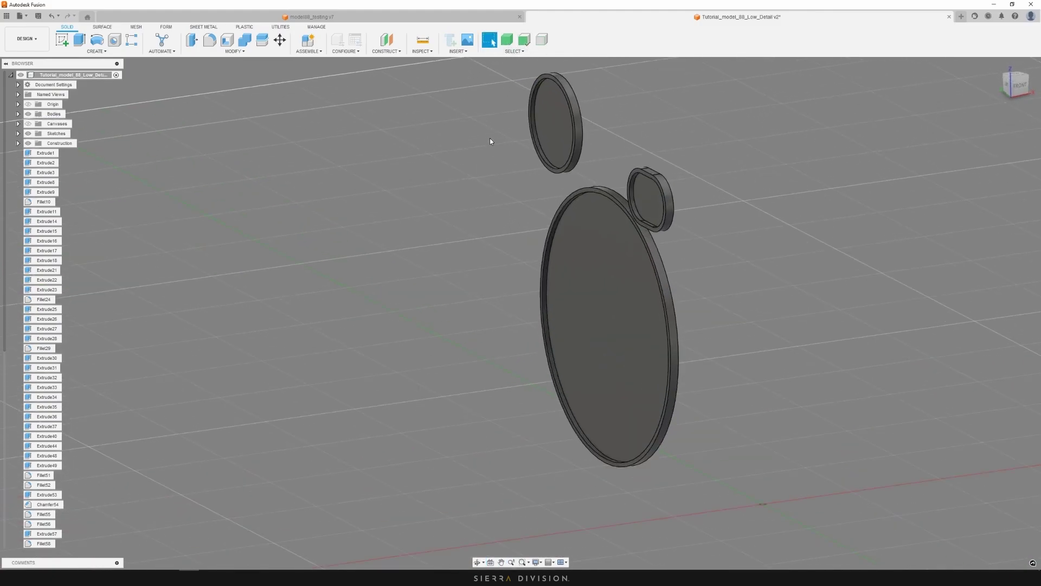
pyautogui.moveTo(496, 208); pyautogui.dragTo(447, 109, button='middle')
pyautogui.click(534, 220)
pyautogui.press('q')
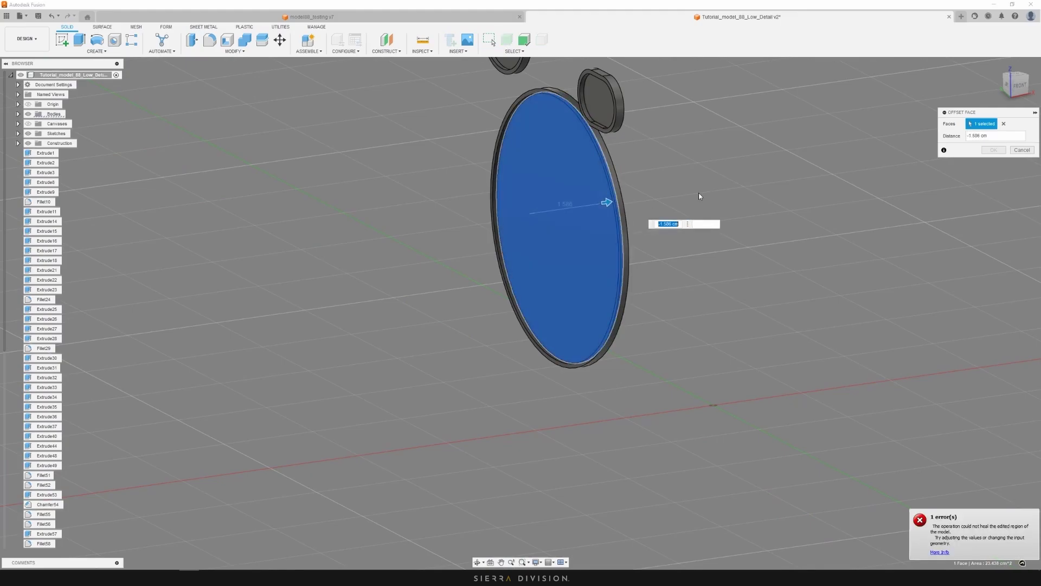
pyautogui.moveTo(606, 202); pyautogui.dragTo(546, 214)
pyautogui.click(1016, 151)
pyautogui.moveTo(722, 179)
pyautogui.keyDown('shift'); pyautogui.mouseDown(button='middle')
pyautogui.moveTo(754, 155)
pyautogui.moveTo(714, 165)
pyautogui.mouseUp(button='middle'); pyautogui.keyUp('shift')
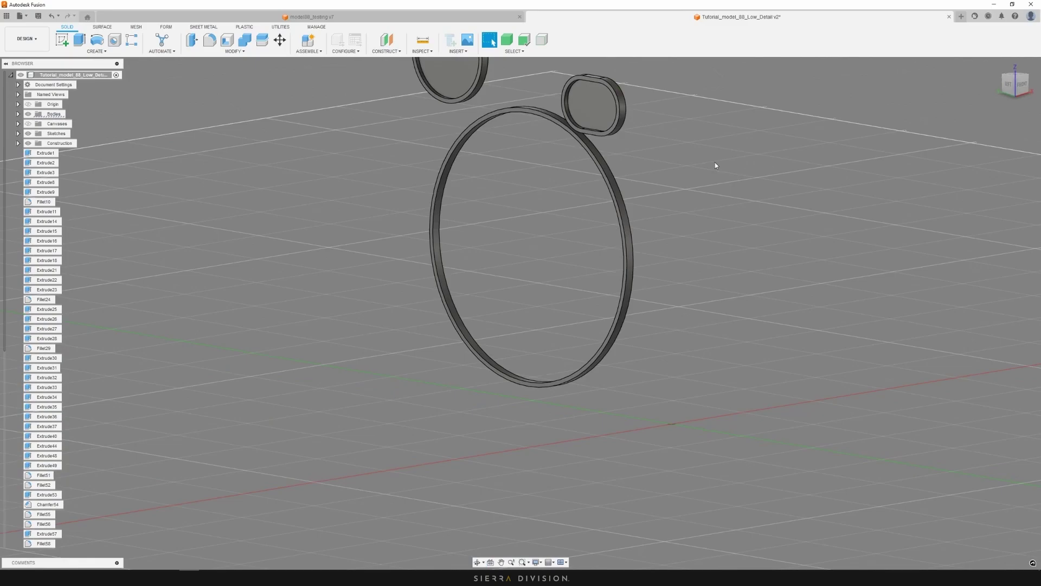
# Unisolate the shelled bodies to show the whole camera model again
pyautogui.rightClick(685, 155)
pyautogui.click(696, 268)
pyautogui.keyDown('shift'); pyautogui.moveTo(695, 268); pyautogui.dragTo(841, 230, button='middle'); pyautogui.keyUp('shift')
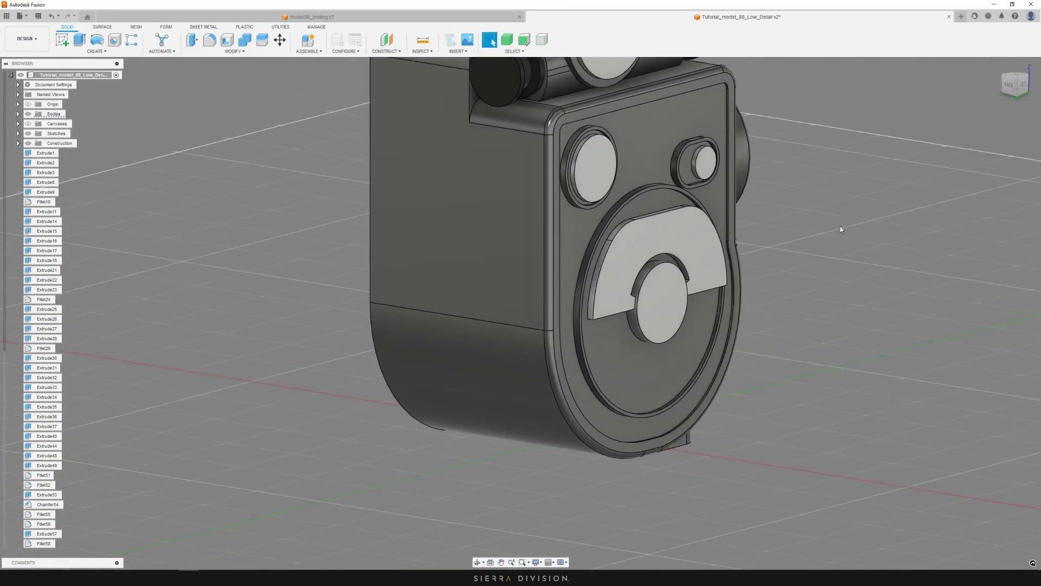
# Switch to Miro and examine the small dial, its notch and surrounding ring in the camera's side photo
pyautogui.hotkey('alt', 'Tab')
pyautogui.scroll(-1, 607, 233)
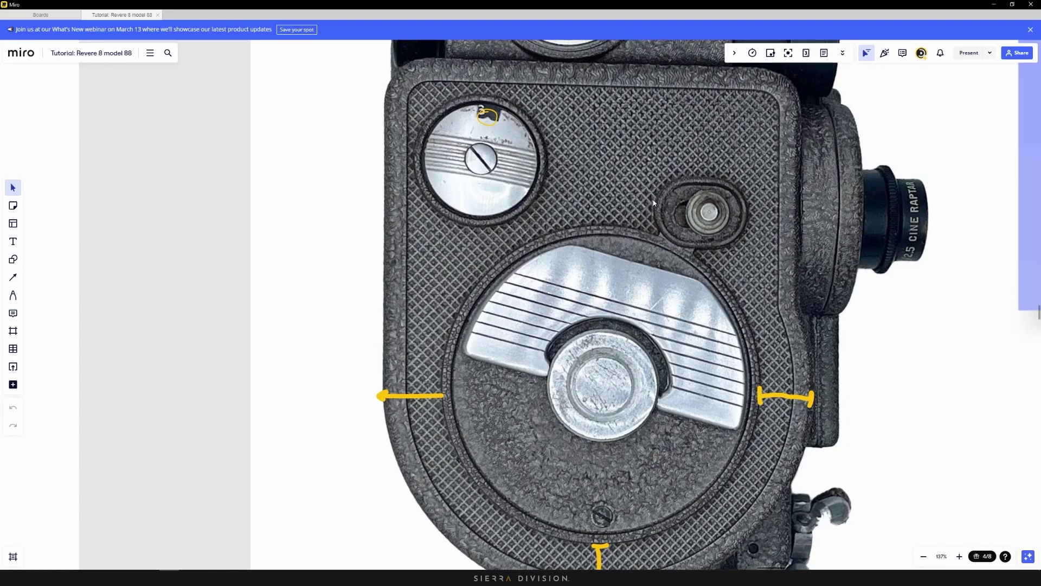
pyautogui.scroll(-2, 570, 304)
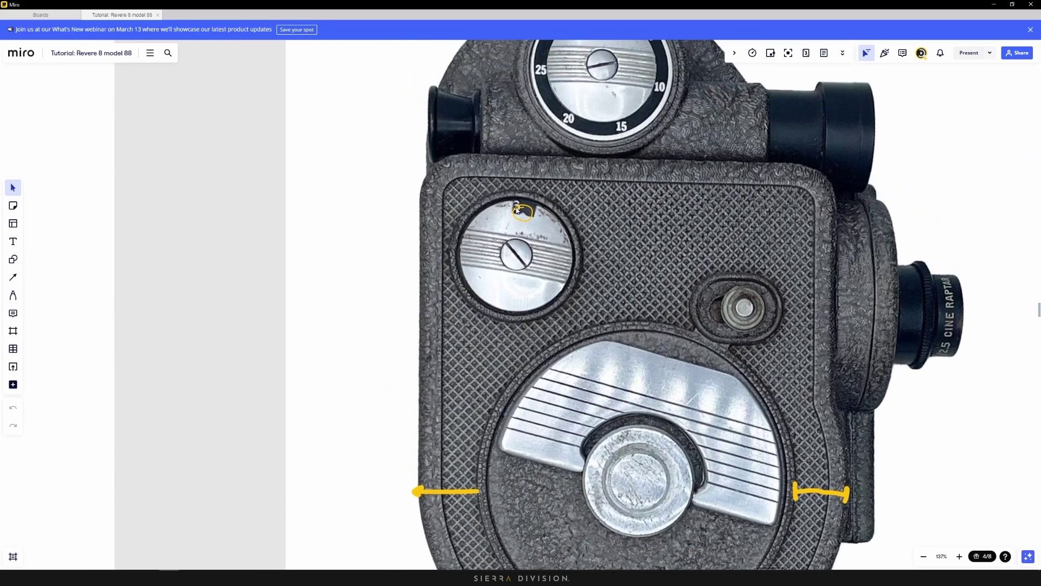
pyautogui.scroll(5, 523, 260)
pyautogui.scroll(3, 536, 203)
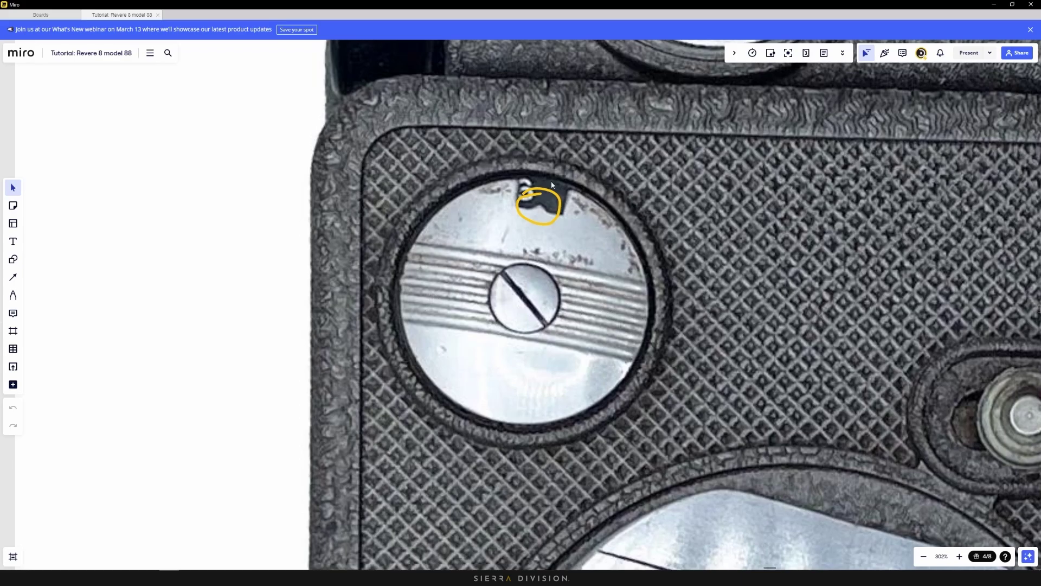
pyautogui.scroll(-10, 543, 213)
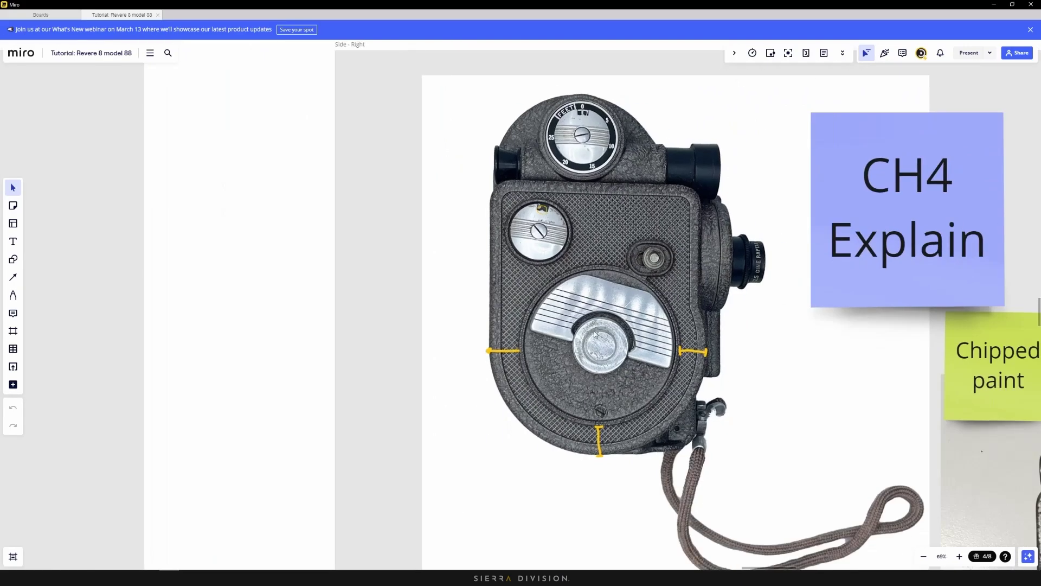
# Switch back to Fusion 360 and examine the small dial disc and the shelled recess around it
pyautogui.moveTo(208, 577)
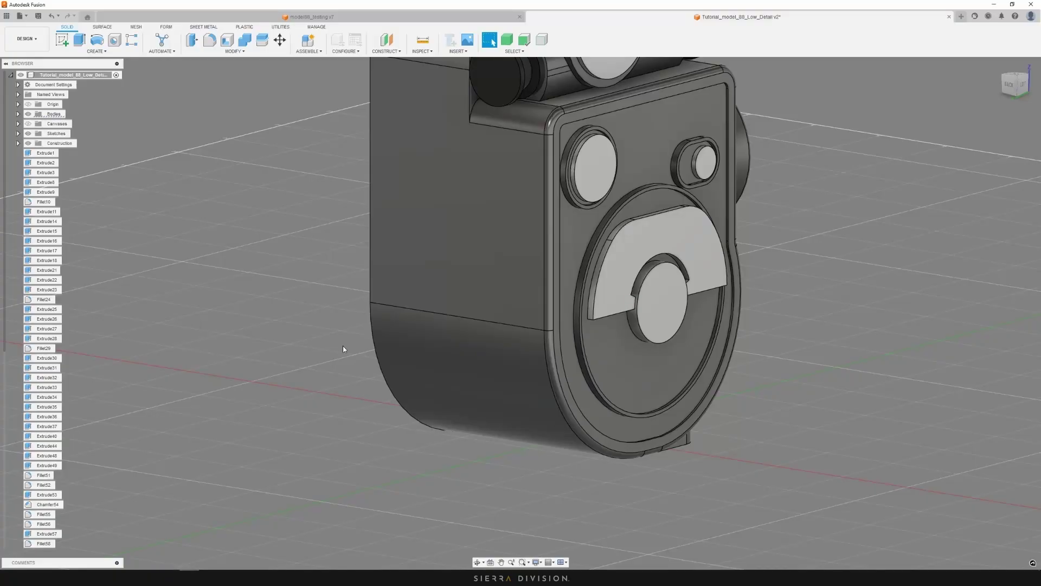
pyautogui.scroll(-5, 343, 346)
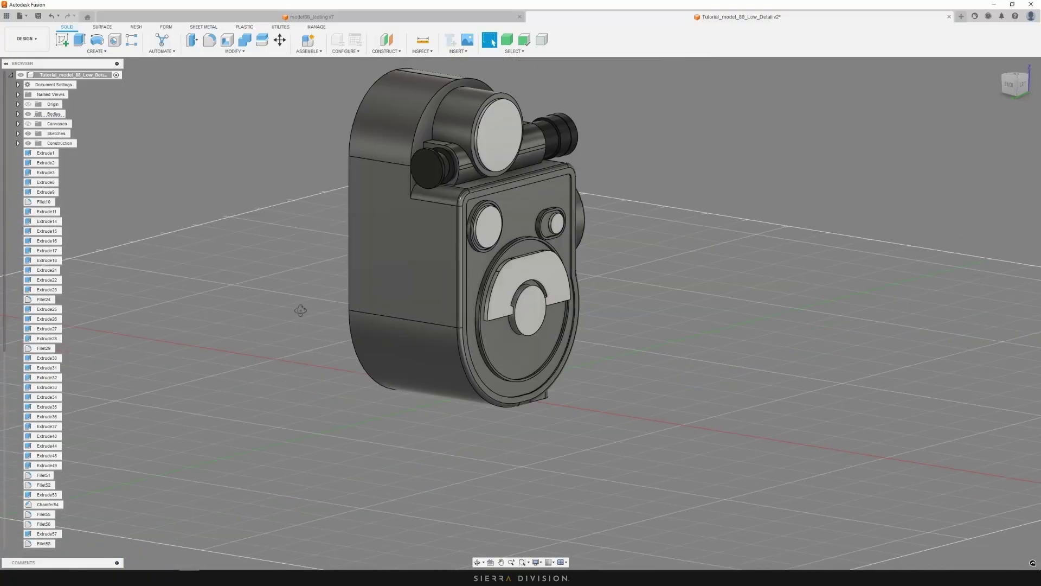
pyautogui.keyDown('shift'); pyautogui.moveTo(298, 309); pyautogui.dragTo(422, 305, button='middle'); pyautogui.keyUp('shift')
pyautogui.scroll(10, 460, 266)
pyautogui.keyDown('shift'); pyautogui.moveTo(460, 266); pyautogui.dragTo(474, 317, button='middle'); pyautogui.keyUp('shift')
pyautogui.click(441, 150)
pyautogui.click(454, 182)
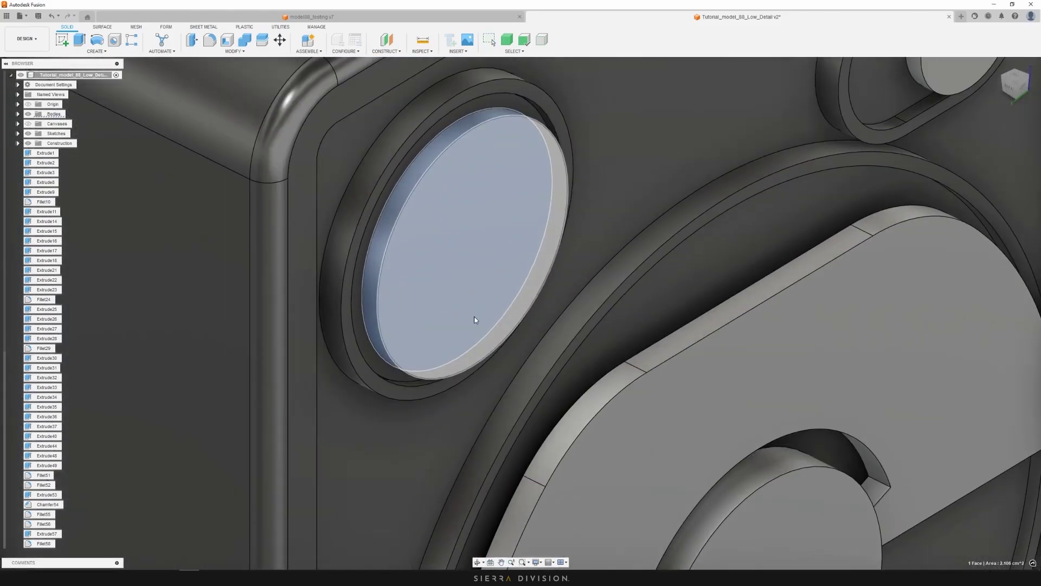
pyautogui.scroll(-2, 444, 271)
pyautogui.moveTo(789, 271); pyautogui.dragTo(828, 302, button='middle')
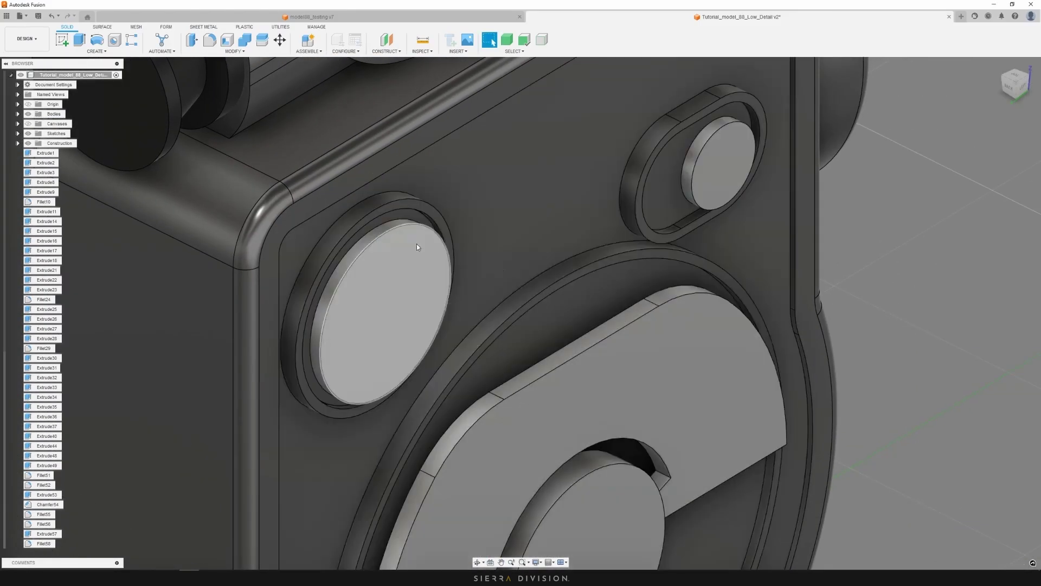
# Extrude the floor of the small dial's recess about 0.037 cm as a new body
pyautogui.scroll(5, 417, 243)
pyautogui.press('e')
pyautogui.click(388, 244)
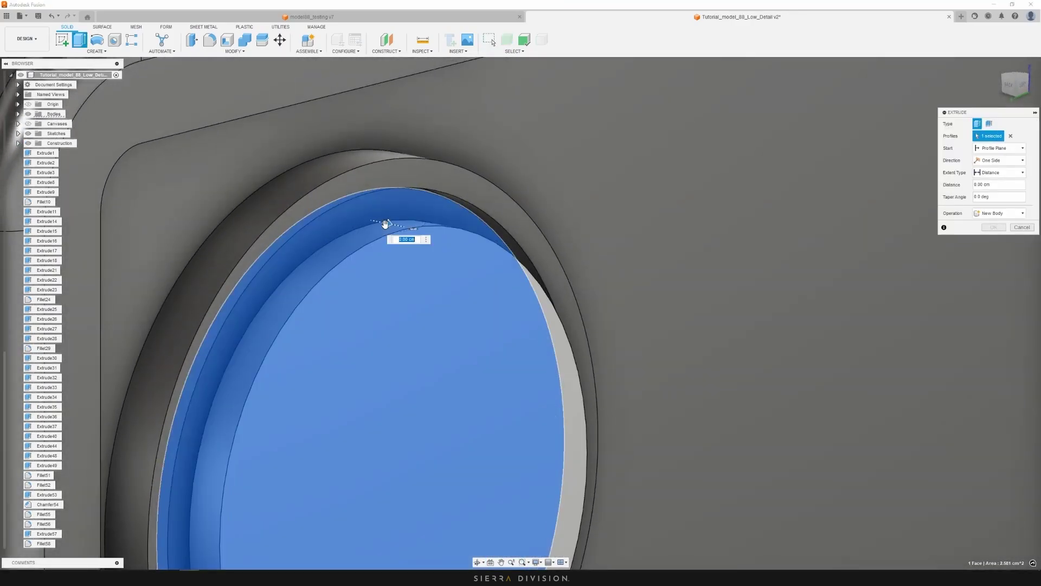
pyautogui.moveTo(386, 224); pyautogui.dragTo(397, 225)
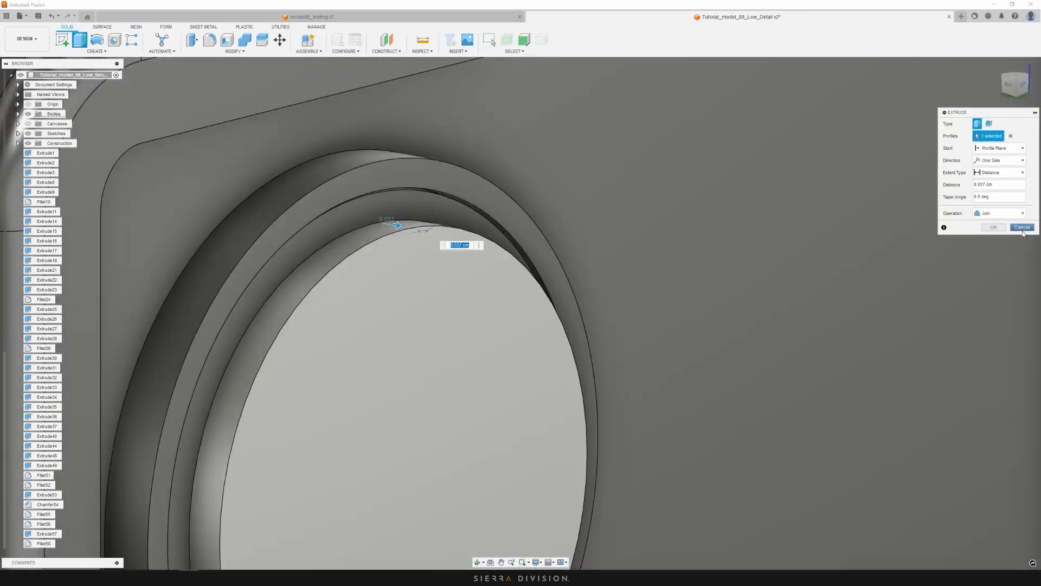
pyautogui.click(1001, 213)
pyautogui.click(998, 248)
pyautogui.click(995, 228)
pyautogui.scroll(-3, 684, 258)
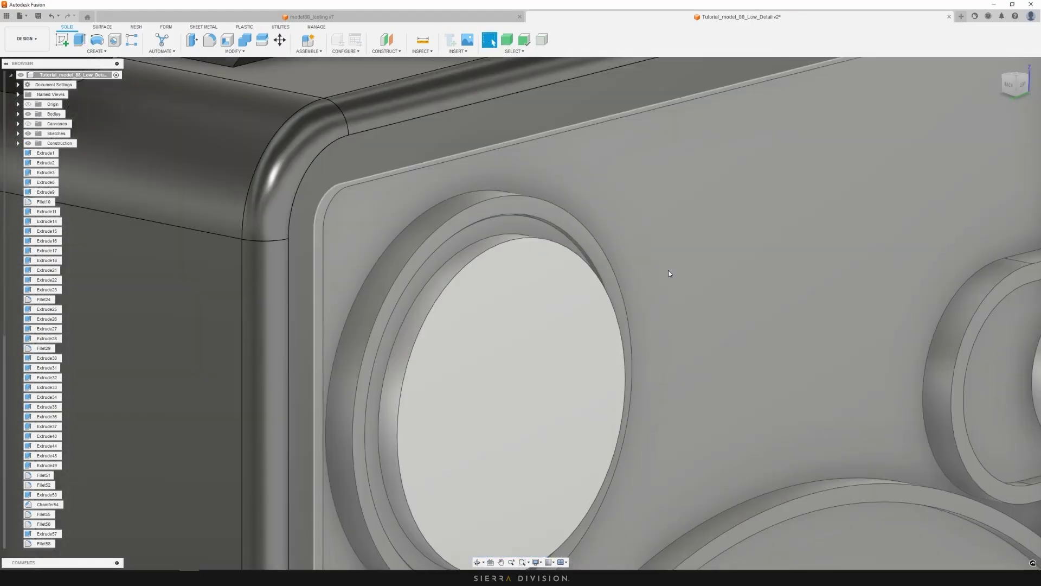
# Apply the design's black appearance to the thin disc body behind the small dial
pyautogui.press('a')
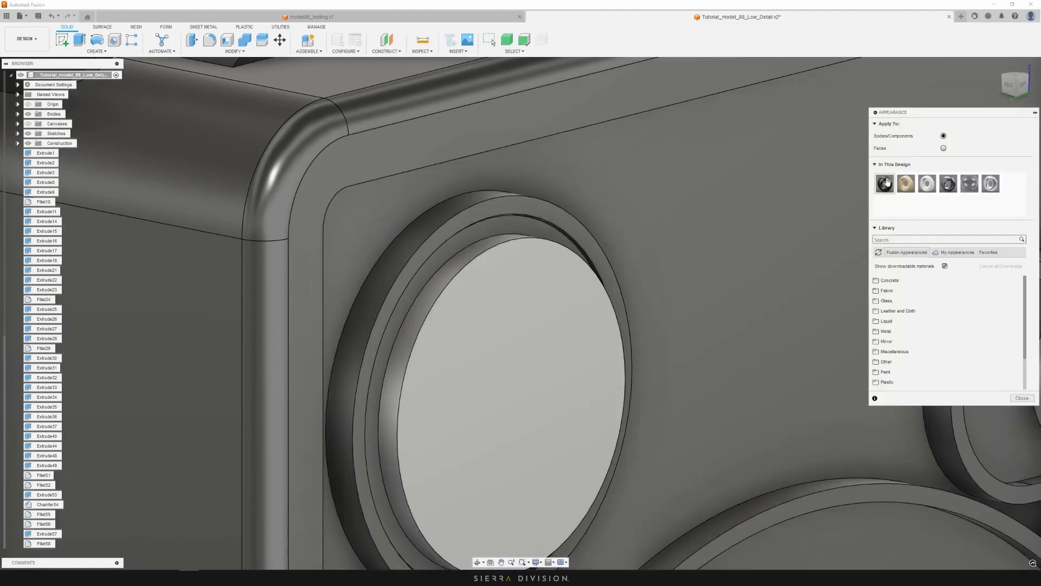
pyautogui.moveTo(839, 203); pyautogui.dragTo(521, 230)
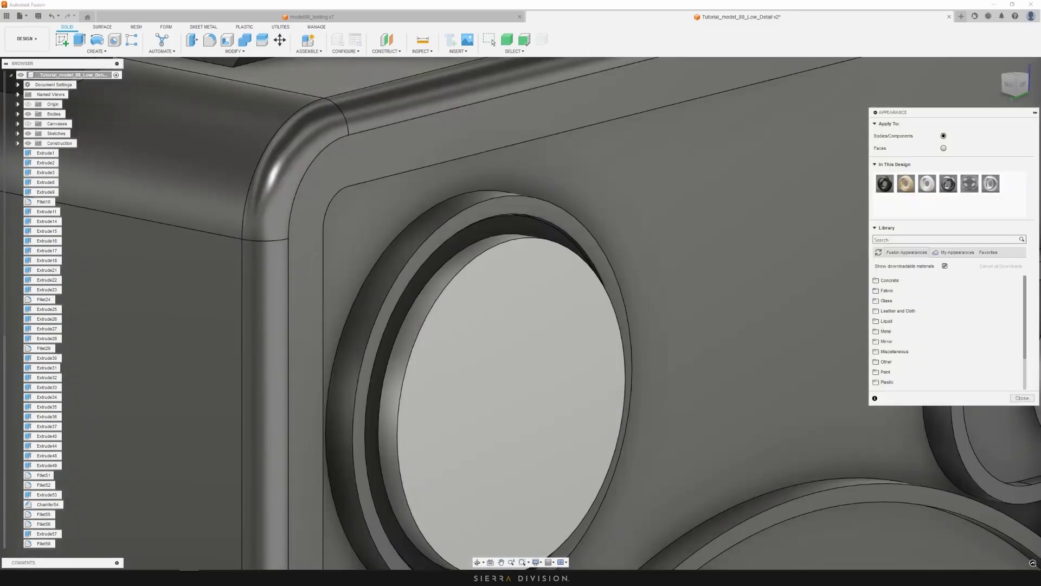
pyautogui.click(1021, 398)
# Offset the hidden back face of the small dial disc by about 0.011 cm toward the recess floor
pyautogui.scroll(-3, 541, 303)
pyautogui.keyDown('shift'); pyautogui.moveTo(541, 302); pyautogui.dragTo(551, 252, button='middle'); pyautogui.keyUp('shift')
pyautogui.click(551, 252)
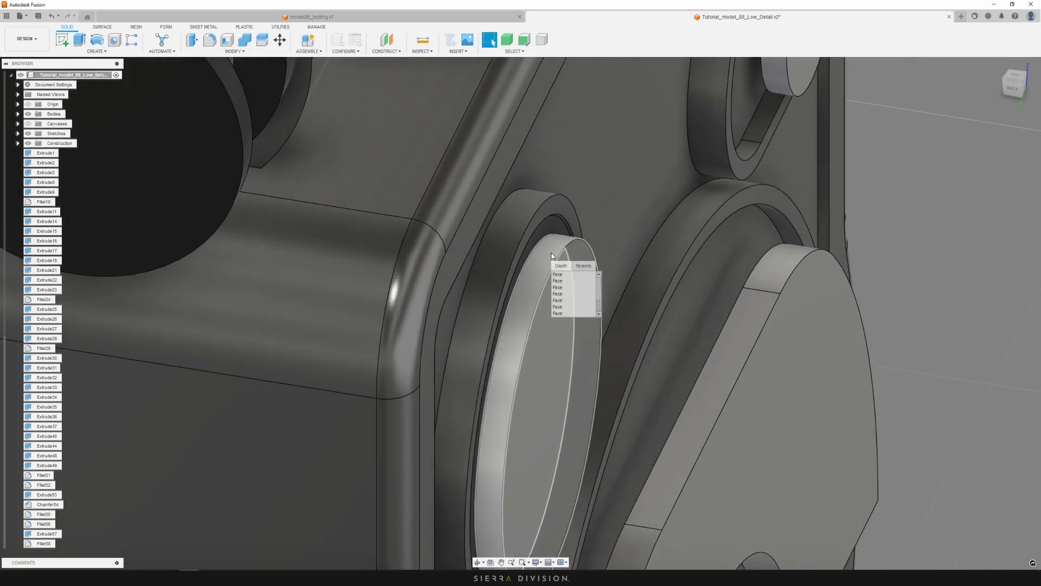
pyautogui.click(558, 271)
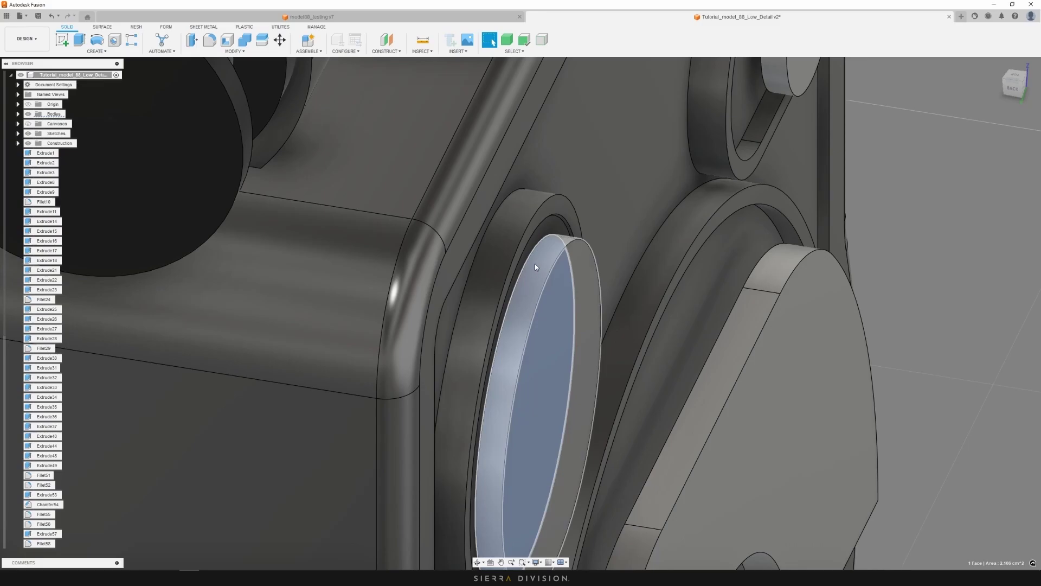
pyautogui.moveTo(538, 261); pyautogui.dragTo(584, 252, button='middle')
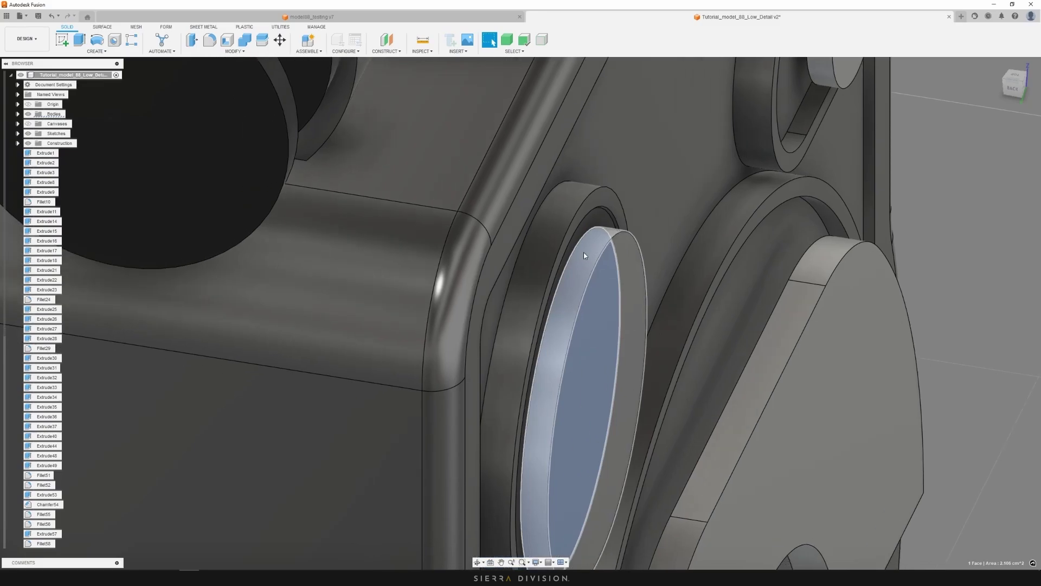
pyautogui.press('q')
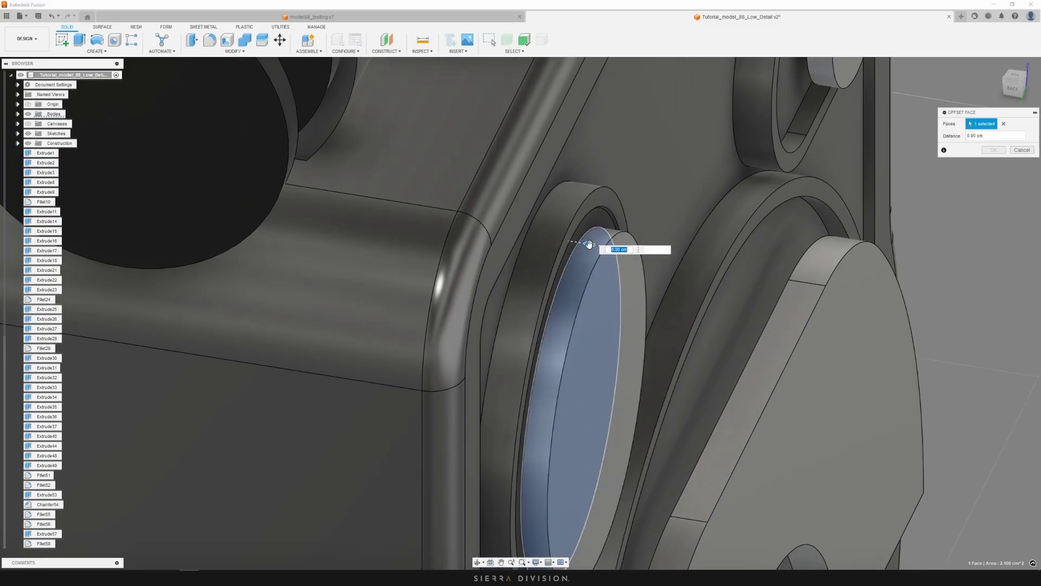
pyautogui.moveTo(593, 222); pyautogui.dragTo(931, 177)
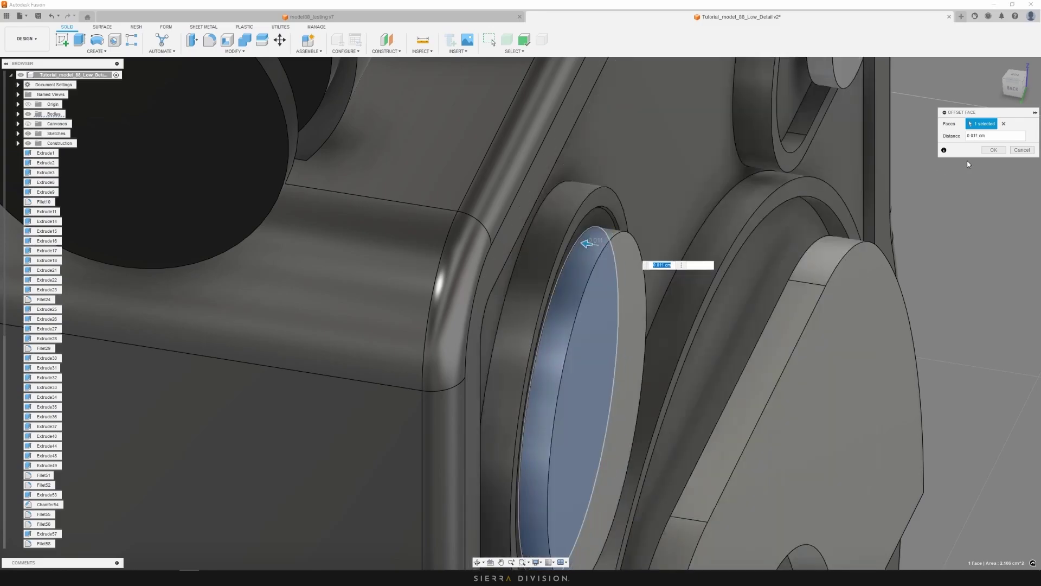
pyautogui.click(994, 150)
# Offset the front face of the small dial disc outward by about 0.019 cm
pyautogui.keyDown('shift'); pyautogui.moveTo(988, 149); pyautogui.dragTo(781, 246, button='middle'); pyautogui.keyUp('shift')
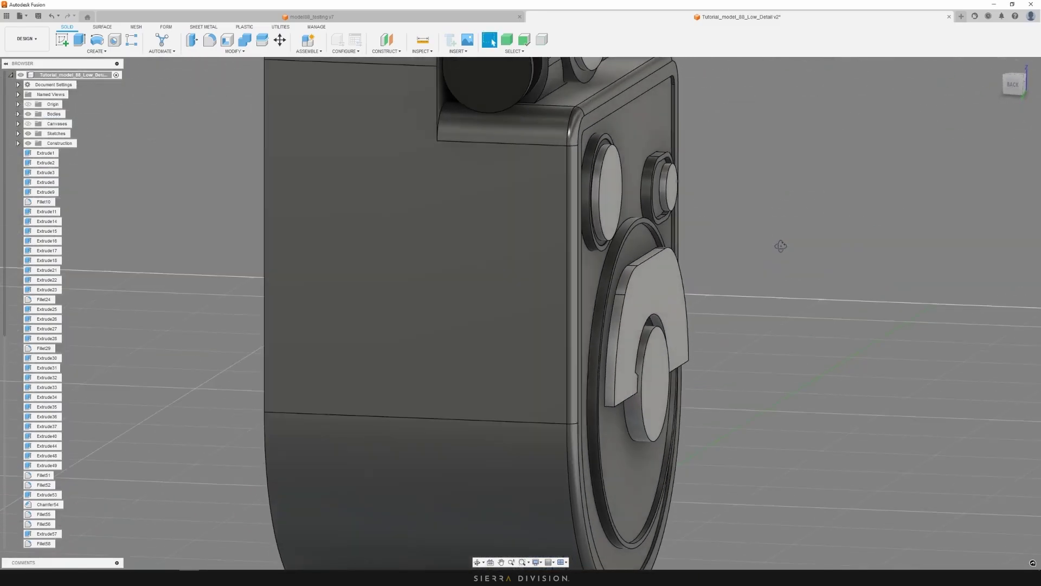
pyautogui.scroll(5, 785, 278)
pyautogui.click(622, 262)
pyautogui.scroll(3, 629, 268)
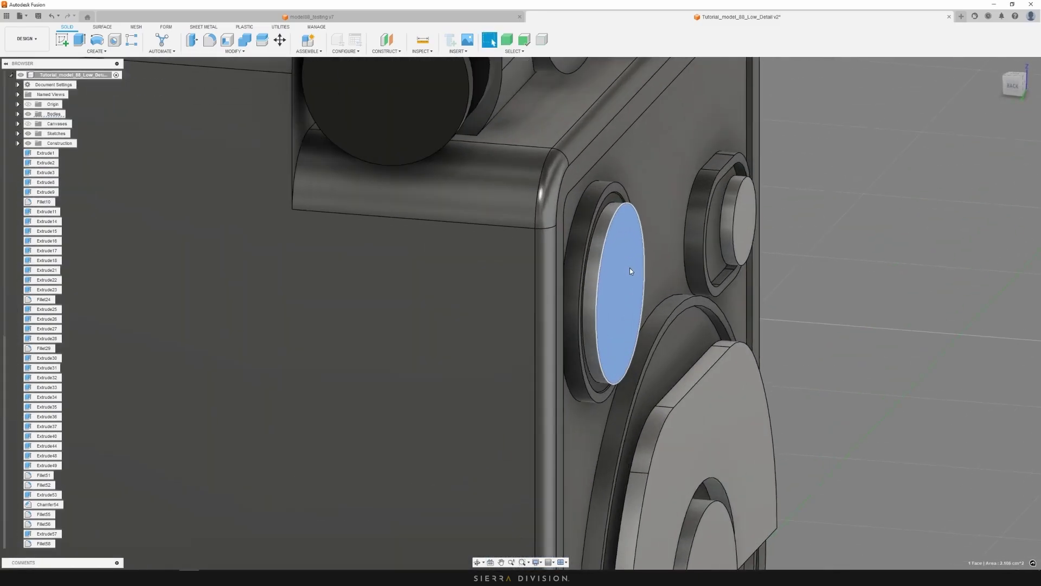
pyautogui.press('q')
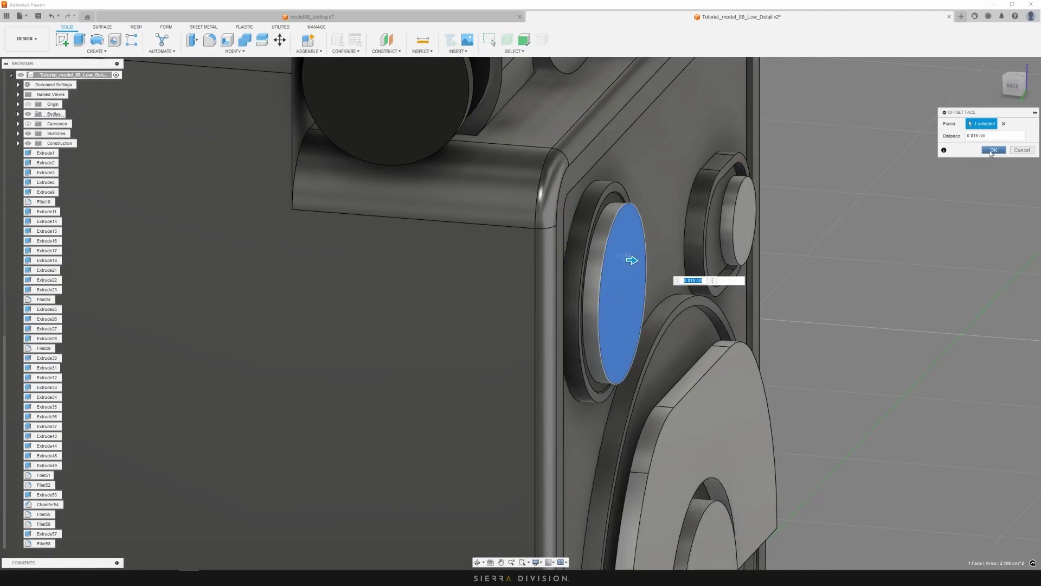
pyautogui.click(992, 152)
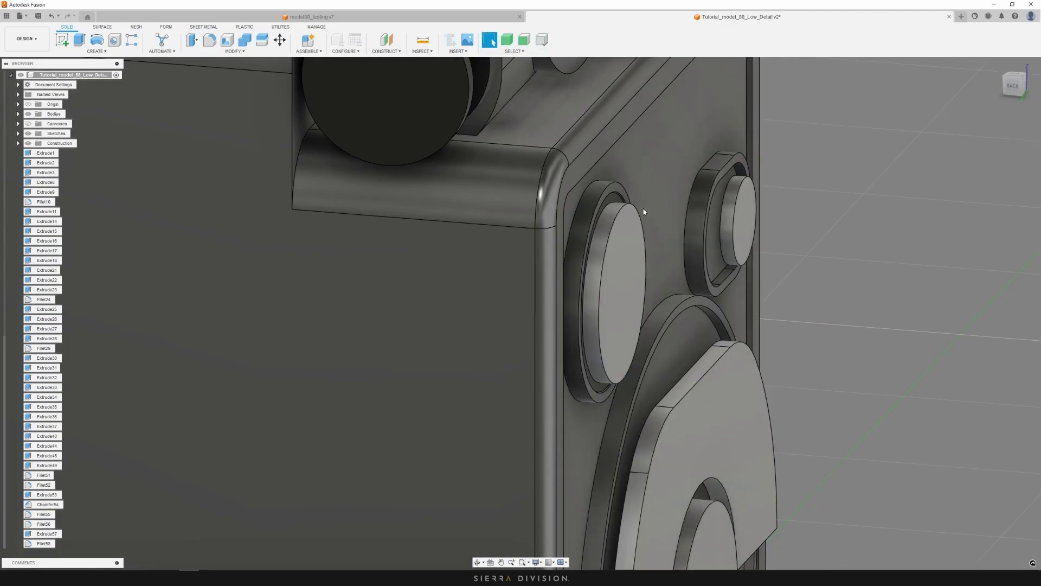
# Chamfer the front edge of the small dial disc with an equal distance of about 0.115 cm
pyautogui.scroll(3, 616, 216)
pyautogui.click(624, 210)
pyautogui.press('c')
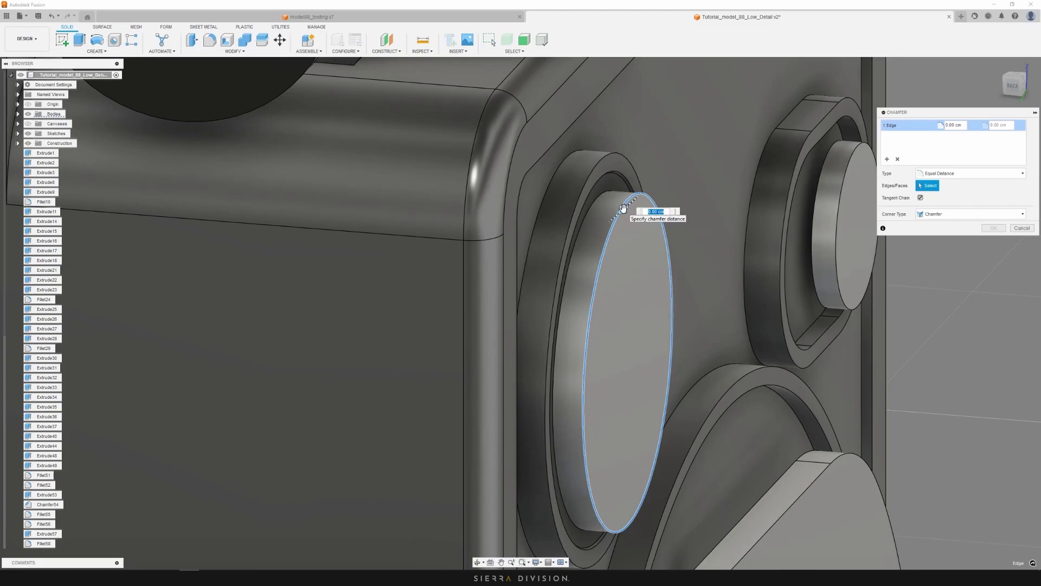
pyautogui.moveTo(623, 209); pyautogui.dragTo(614, 219)
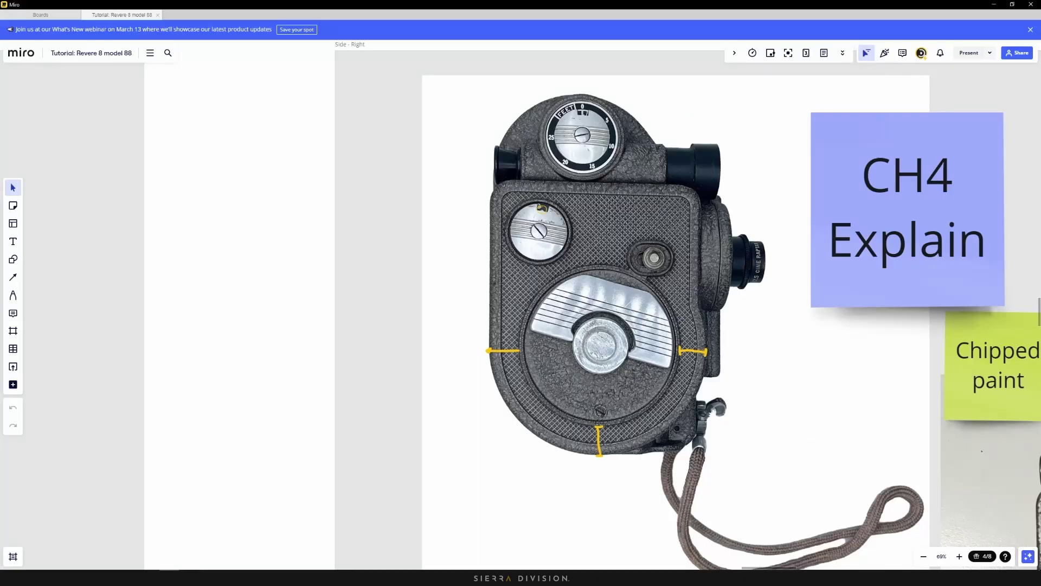
# Switch to Miro and examine the small dial's profile in the angled camera photos and the reassembly video stills
pyautogui.scroll(-10, 539, 228)
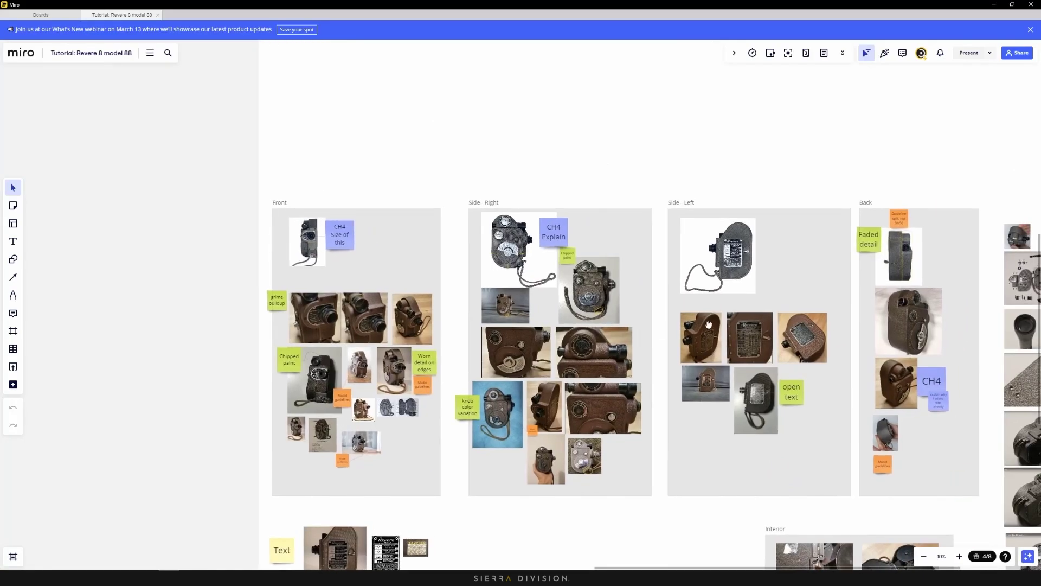
pyautogui.moveTo(709, 324); pyautogui.dragTo(417, 343, button='middle')
pyautogui.scroll(7, 591, 317)
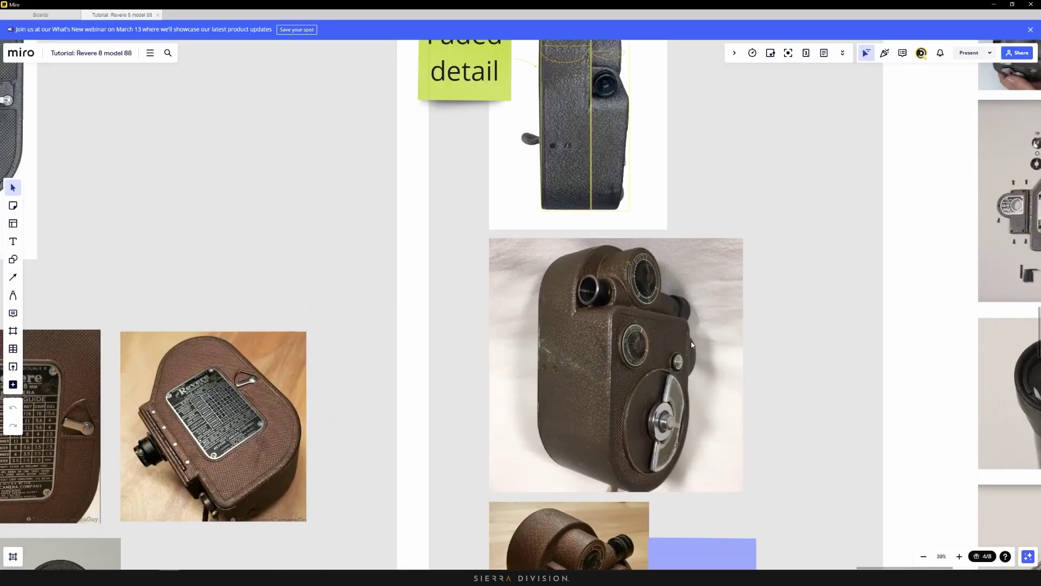
pyautogui.moveTo(730, 349); pyautogui.dragTo(605, 322, button='middle')
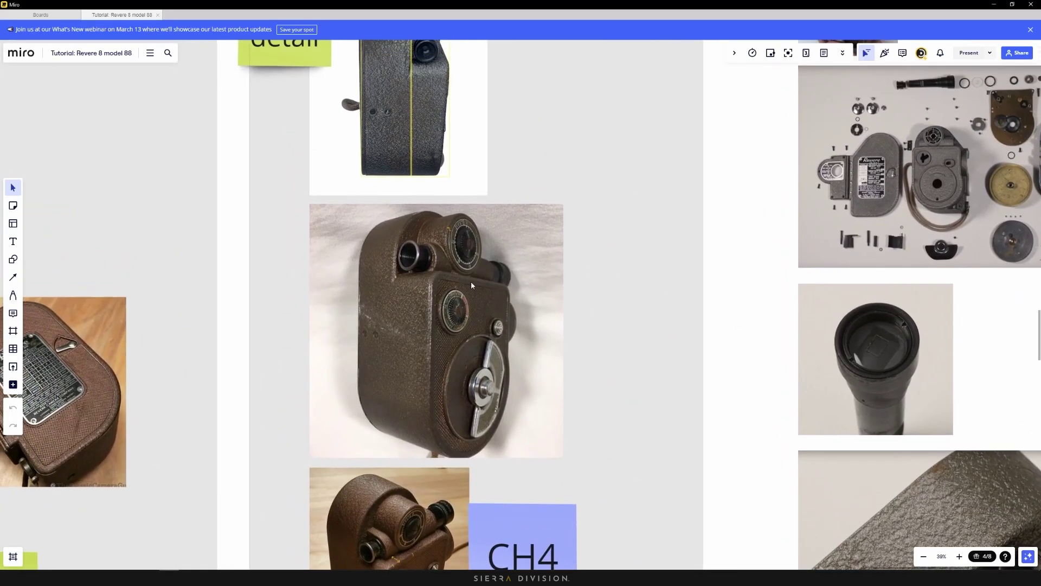
pyautogui.scroll(1, 458, 314)
pyautogui.moveTo(658, 271); pyautogui.dragTo(394, 294, button='middle')
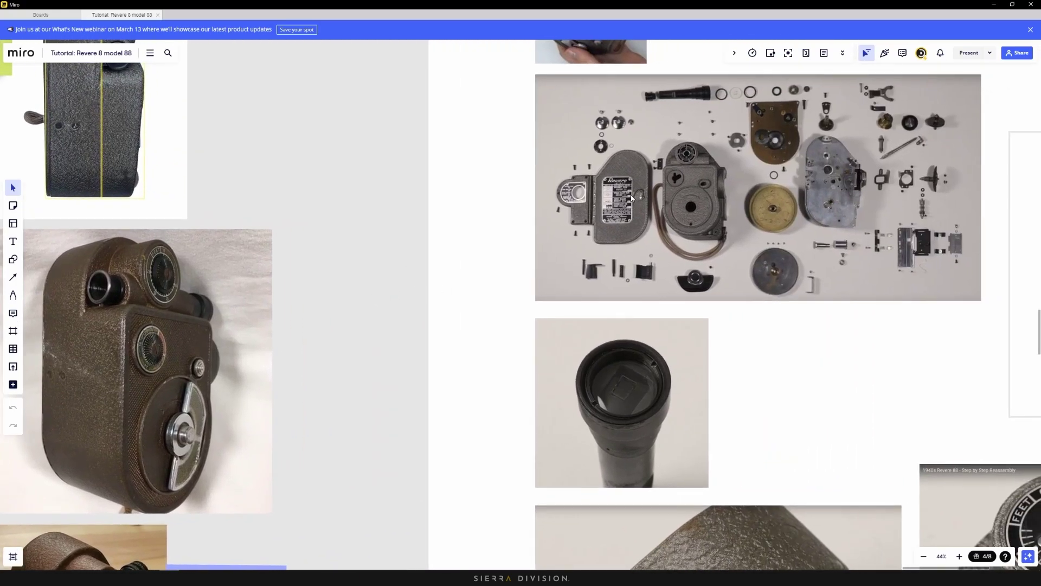
pyautogui.moveTo(720, 203); pyautogui.dragTo(656, 238, button='middle')
pyautogui.scroll(-4, 656, 239)
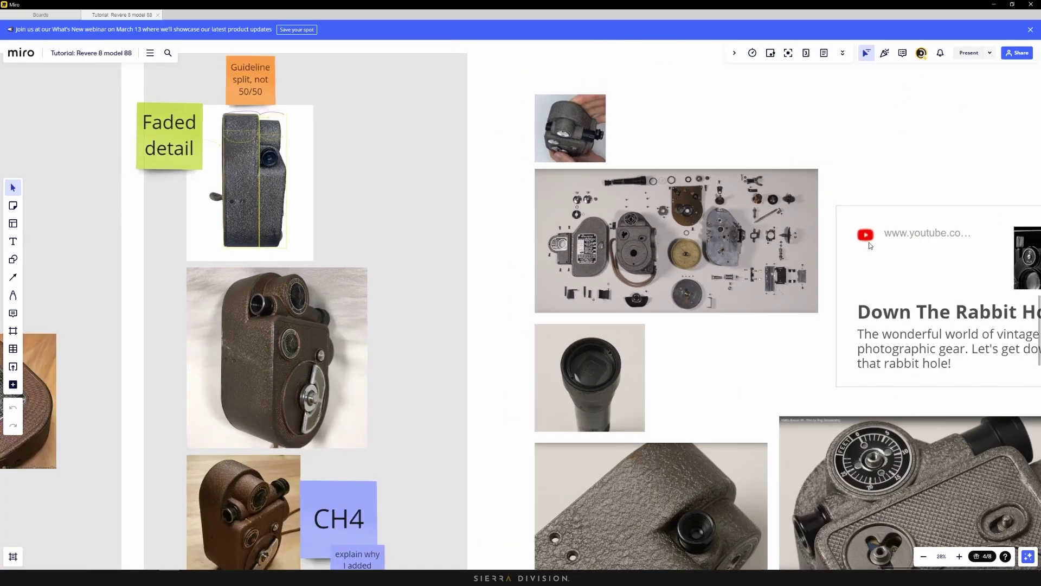
pyautogui.moveTo(869, 245); pyautogui.dragTo(769, 66, button='middle')
pyautogui.moveTo(576, 461); pyautogui.dragTo(751, 116, button='middle')
pyautogui.moveTo(473, 373); pyautogui.dragTo(421, 172, button='middle')
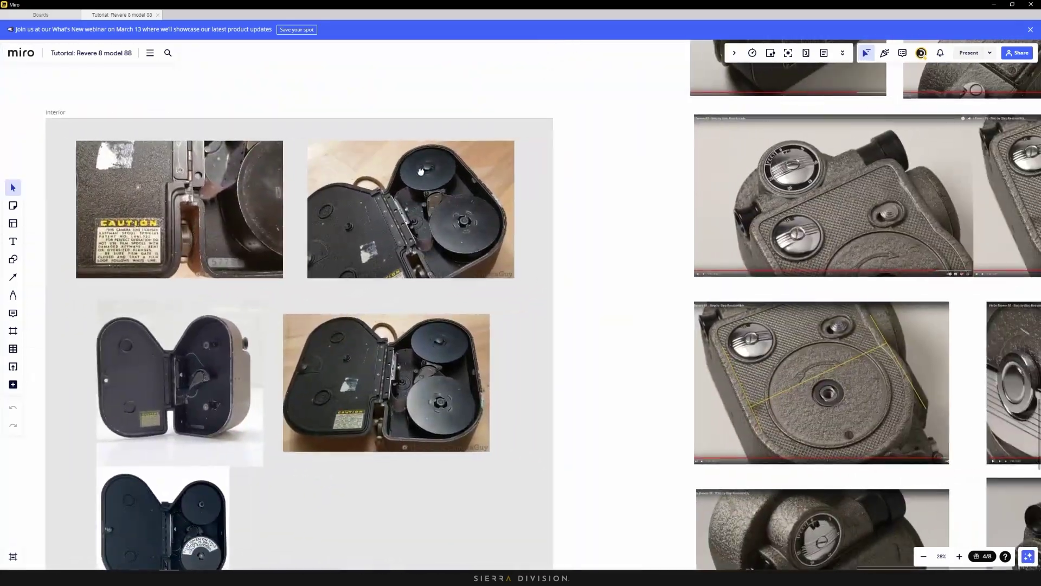
pyautogui.scroll(10, 841, 242)
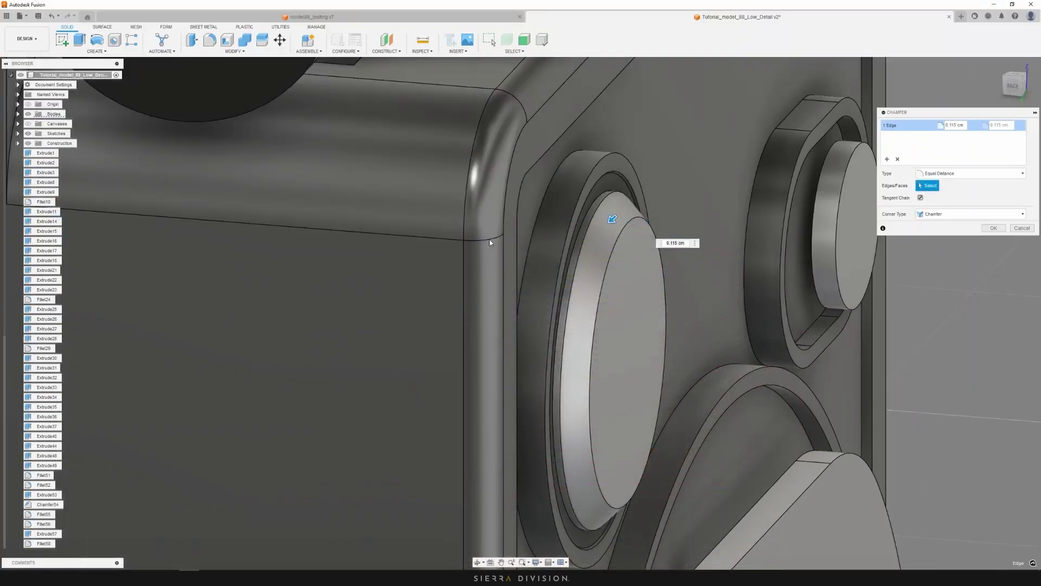
# Switch back to Fusion 360, accept the dial's chamfer and round its front-face edge into a dome with a fillet of about 1.247 cm
pyautogui.scroll(2, 708, 200)
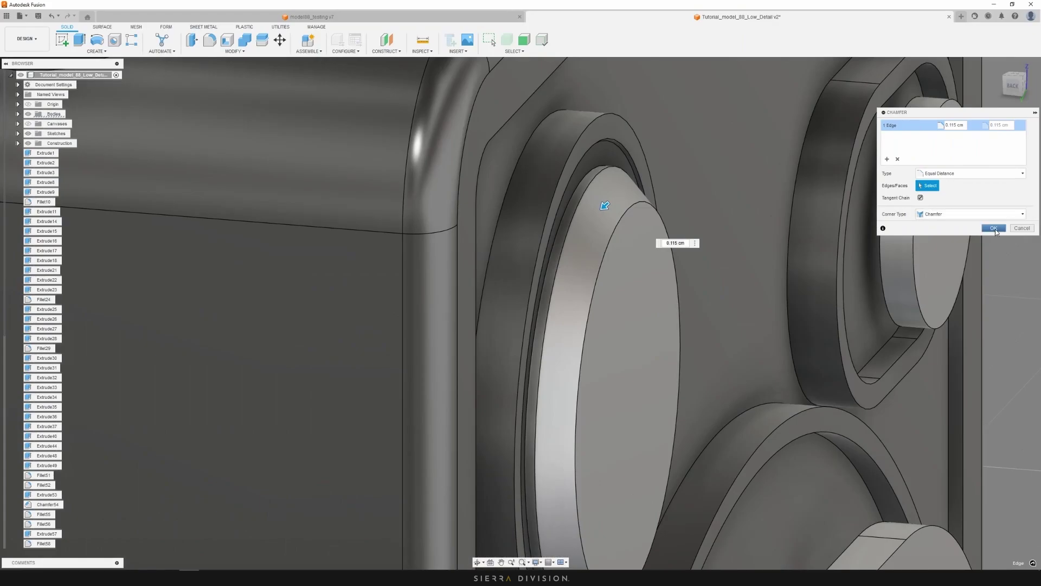
pyautogui.click(994, 228)
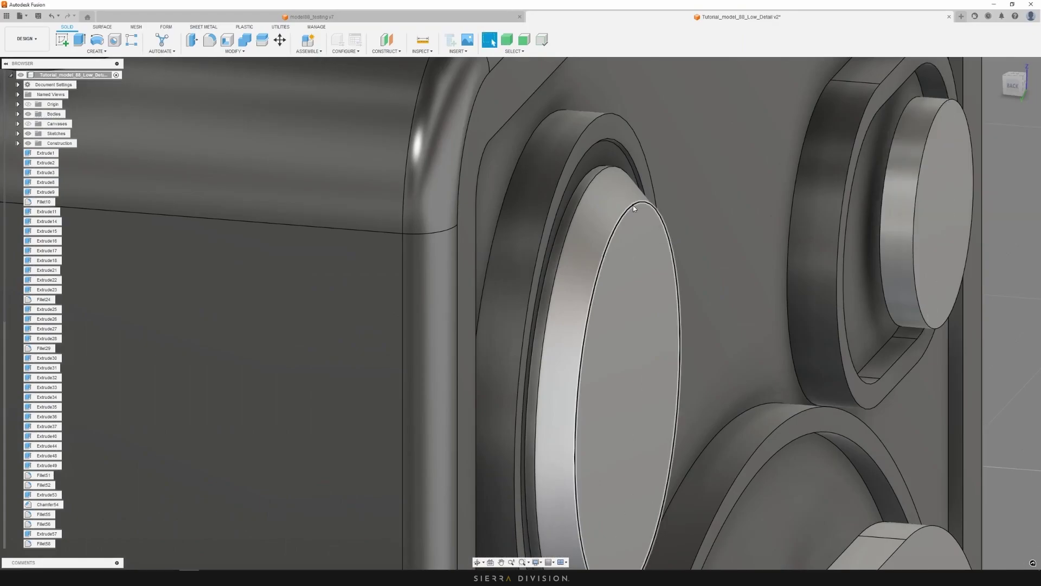
pyautogui.click(673, 208)
pyautogui.press('f')
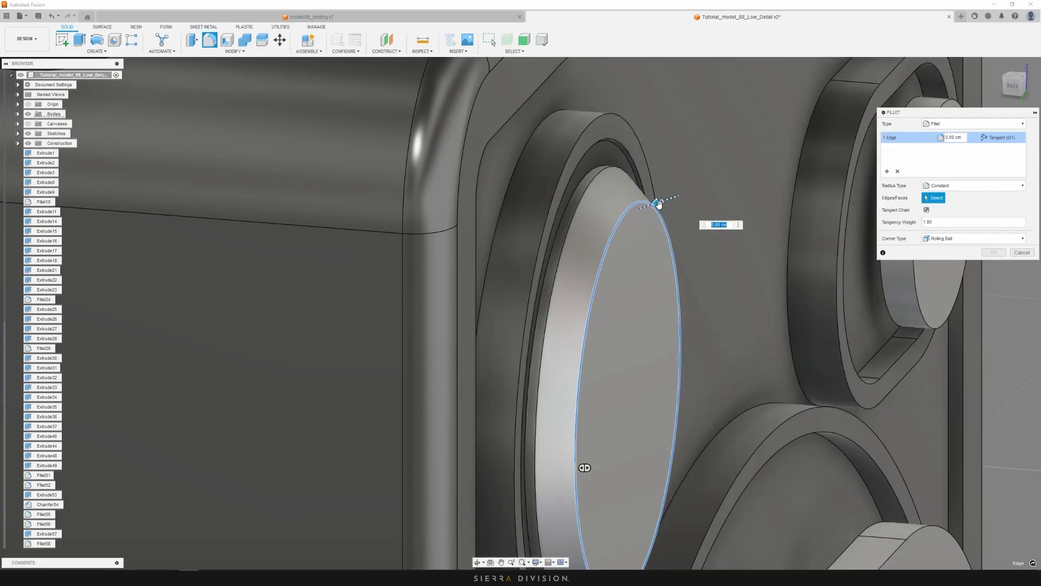
pyautogui.moveTo(658, 203); pyautogui.dragTo(635, 211)
pyautogui.scroll(-2, 592, 251)
pyautogui.keyDown('shift'); pyautogui.moveTo(593, 251); pyautogui.dragTo(488, 251, button='middle'); pyautogui.keyUp('shift')
pyautogui.moveTo(695, 240); pyautogui.dragTo(692, 242)
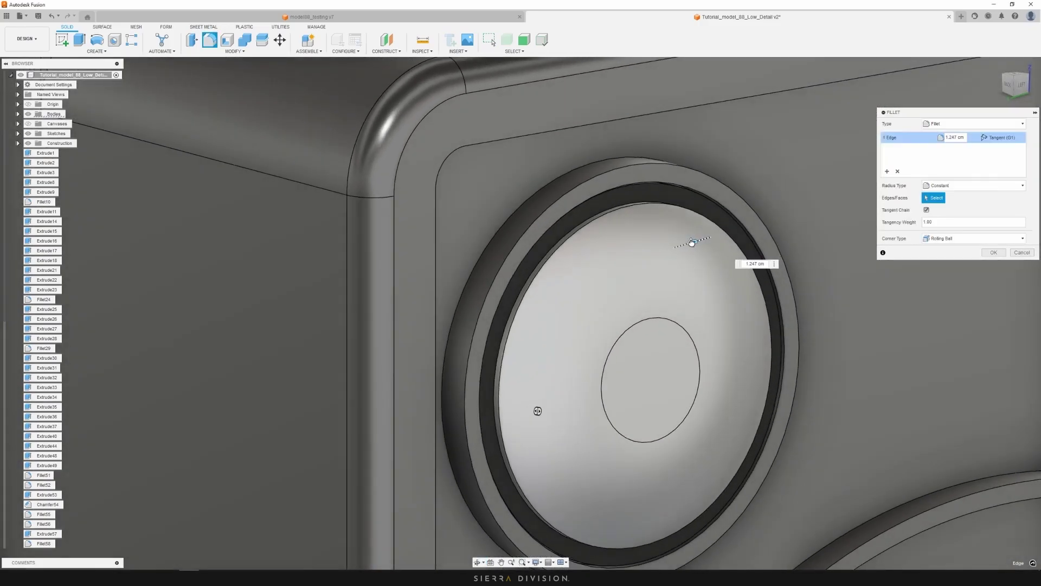
pyautogui.click(993, 252)
pyautogui.keyDown('shift'); pyautogui.moveTo(674, 215); pyautogui.dragTo(708, 207, button='middle'); pyautogui.keyUp('shift')
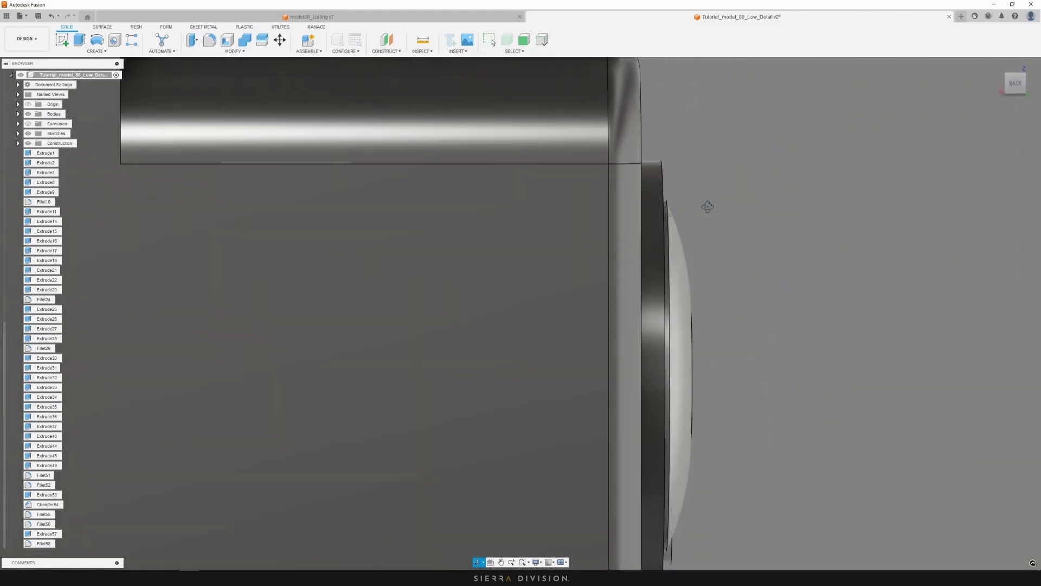
pyautogui.keyDown('shift'); pyautogui.moveTo(666, 281); pyautogui.dragTo(555, 48, button='middle'); pyautogui.keyUp('shift')
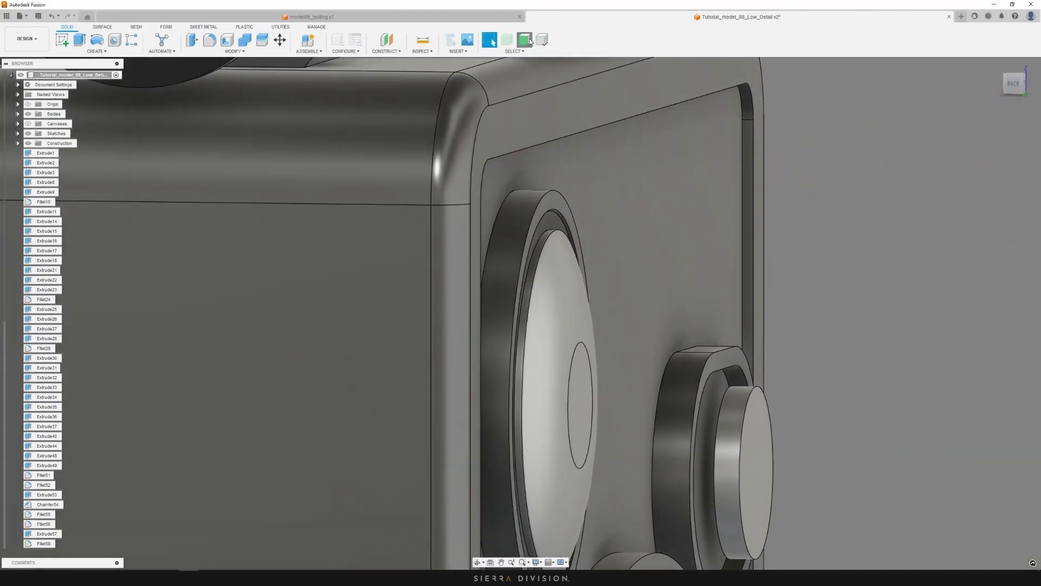
pyautogui.keyDown('shift'); pyautogui.moveTo(844, 246); pyautogui.dragTo(676, 350, button='middle'); pyautogui.keyUp('shift')
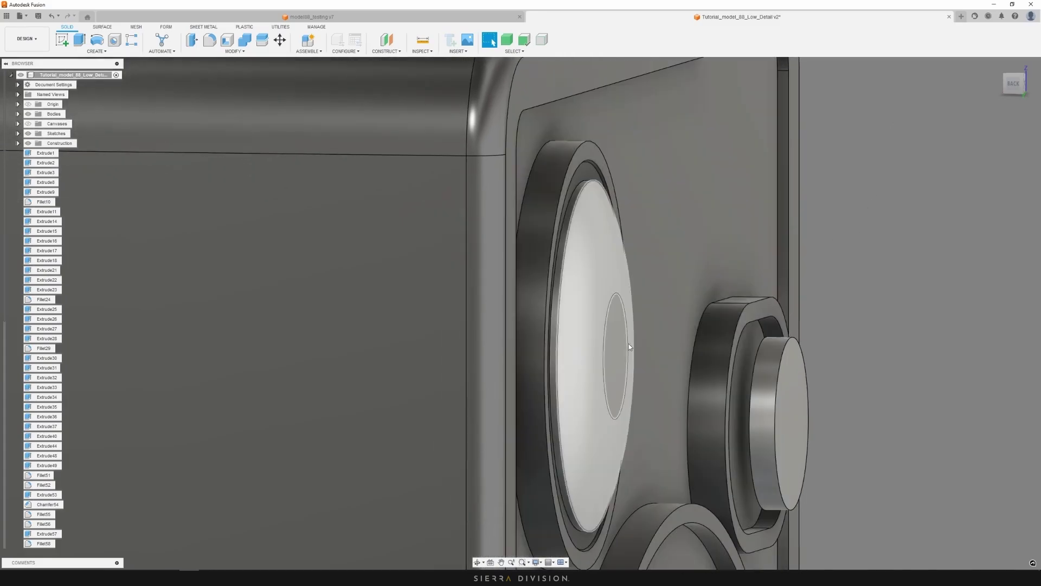
pyautogui.click(629, 347)
pyautogui.press('q')
pyautogui.moveTo(631, 344)
pyautogui.mouseDown()
pyautogui.moveTo(648, 347)
pyautogui.moveTo(635, 344)
pyautogui.mouseUp()
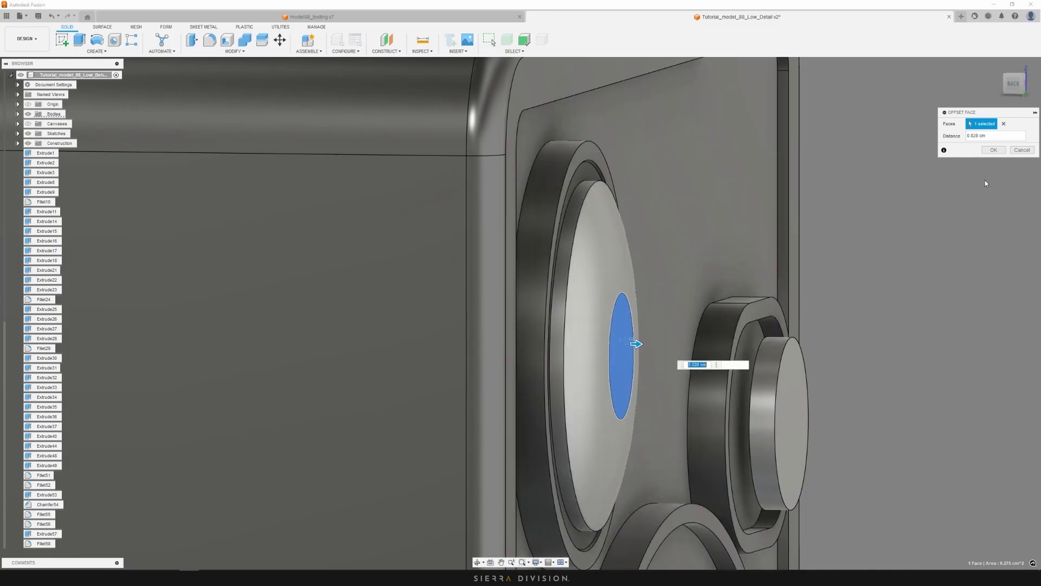
pyautogui.click(1022, 151)
# Switch to Miro and examine the notch at the small dial's upper edge in the right-side photo
pyautogui.keyDown('shift'); pyautogui.moveTo(862, 295); pyautogui.dragTo(617, 234, button='middle'); pyautogui.keyUp('shift')
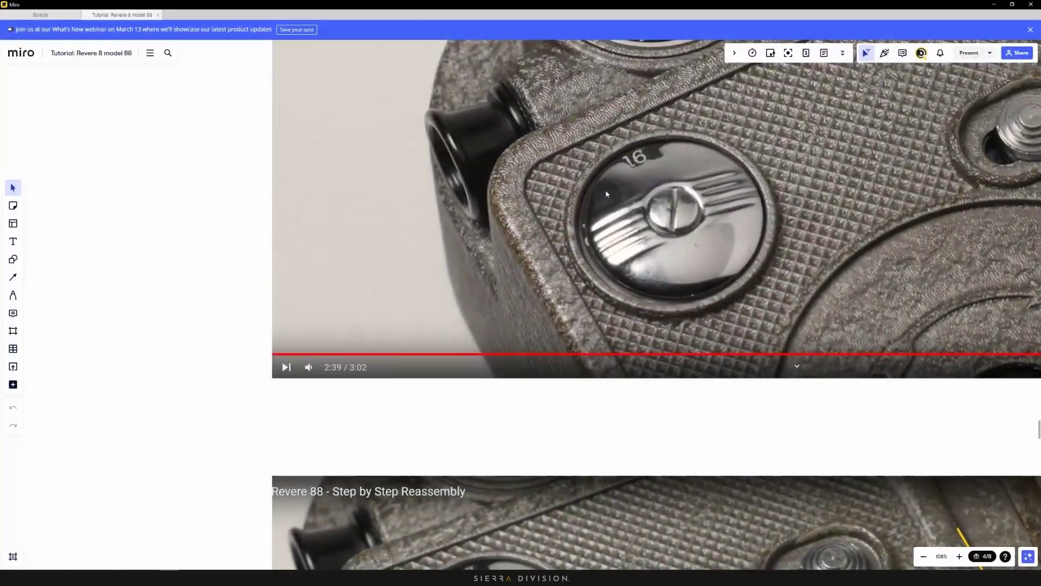
pyautogui.scroll(-10, 539, 339)
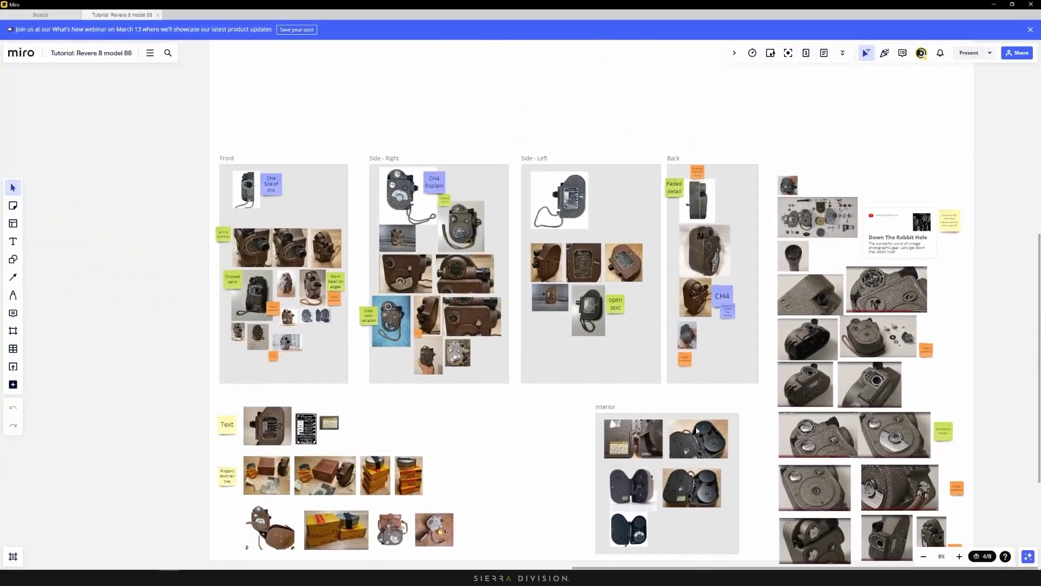
pyautogui.scroll(10, 379, 233)
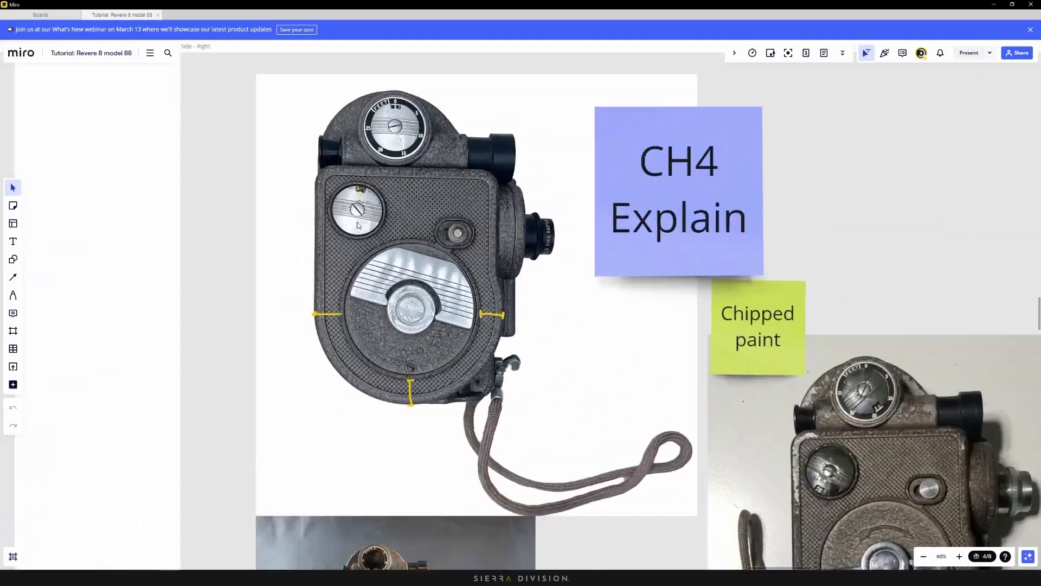
pyautogui.scroll(10, 358, 225)
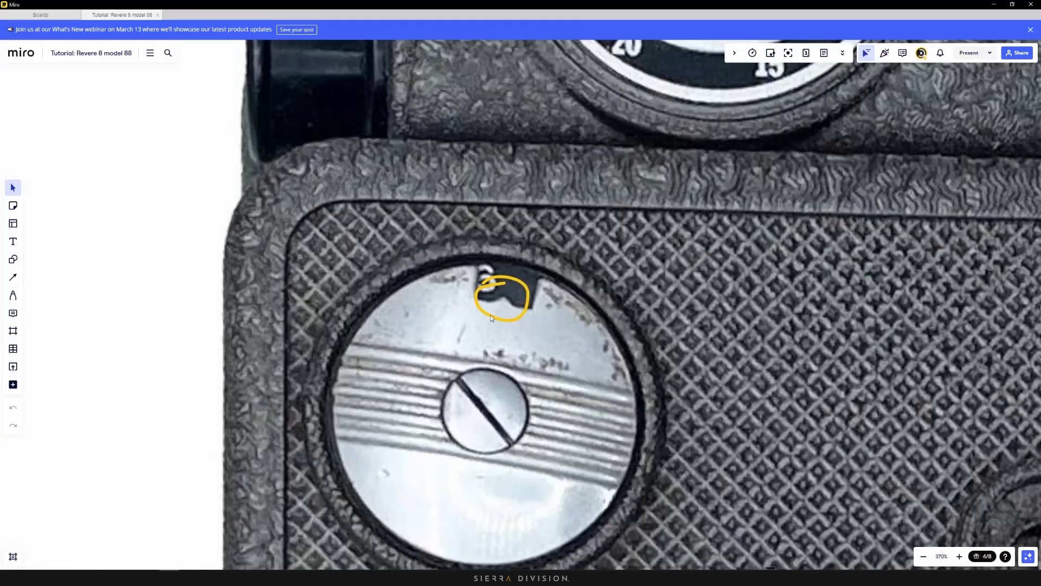
# Switch back to Fusion 360 and isolate the small dial's domed body, showing its flat back face
pyautogui.click(996, 4)
pyautogui.keyDown('shift'); pyautogui.moveTo(595, 272); pyautogui.dragTo(604, 252, button='middle'); pyautogui.keyUp('shift')
pyautogui.click(604, 251)
pyautogui.rightClick(604, 251)
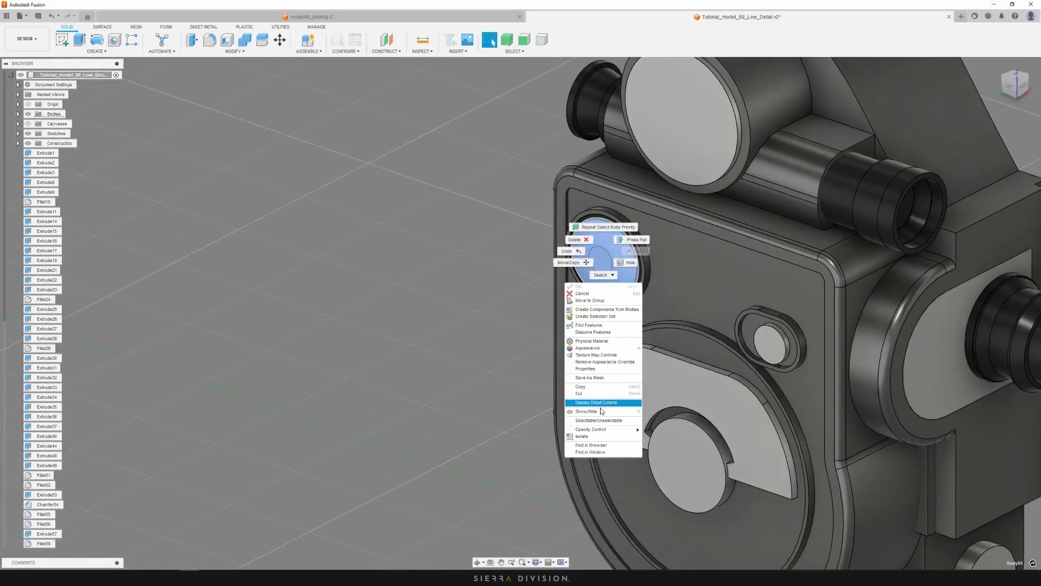
pyautogui.click(589, 437)
pyautogui.keyDown('shift'); pyautogui.moveTo(494, 353); pyautogui.dragTo(426, 309, button='middle'); pyautogui.keyUp('shift')
pyautogui.scroll(3, 584, 297)
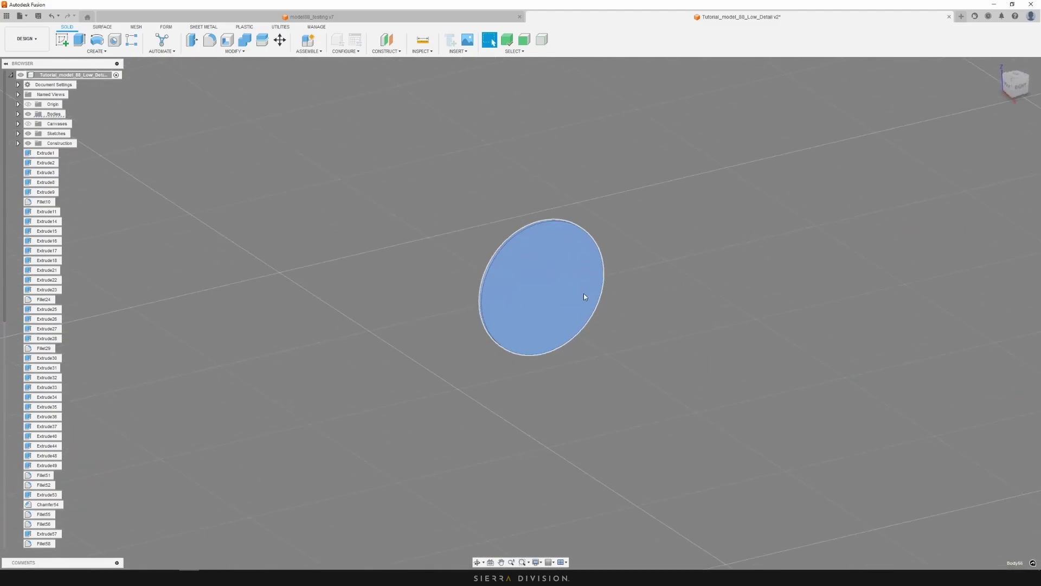
pyautogui.click(747, 321)
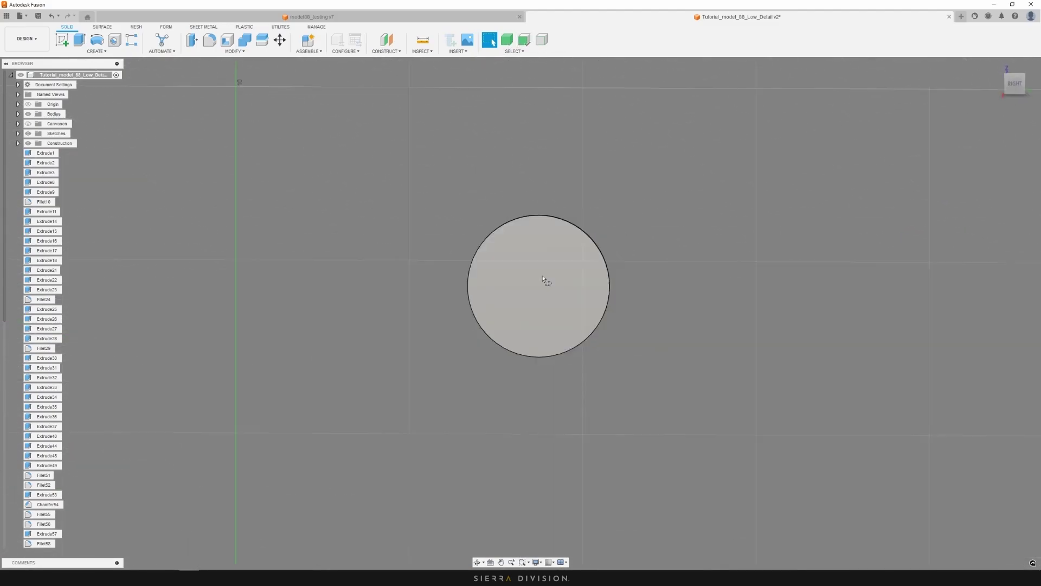
# Start a sketch on the small dial's flat back face and draw a vertical construction line from its centre to above the rim
pyautogui.press('l')
pyautogui.click(539, 276)
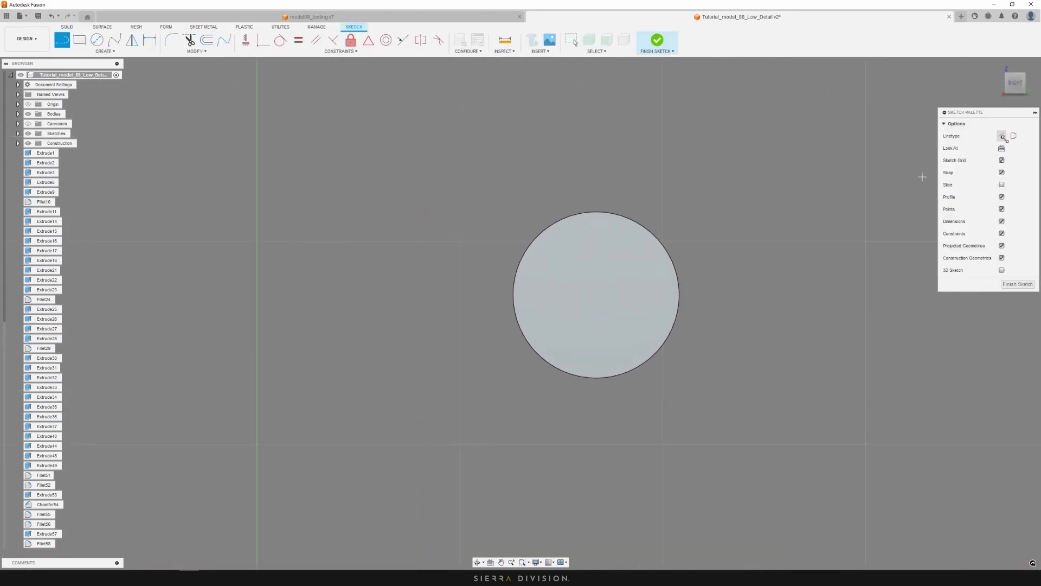
pyautogui.click(597, 295)
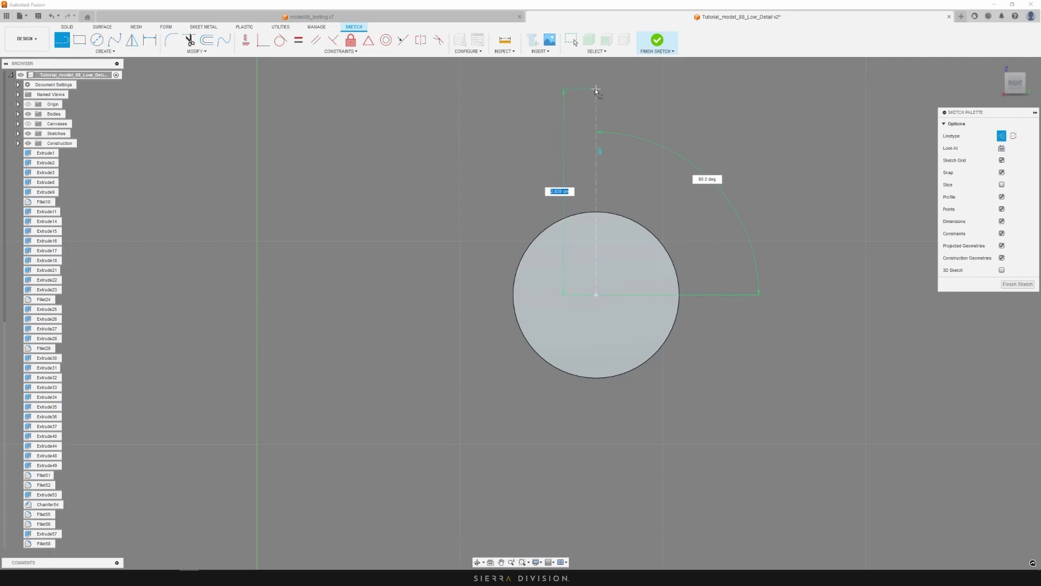
pyautogui.click(596, 88)
pyautogui.scroll(3, 623, 217)
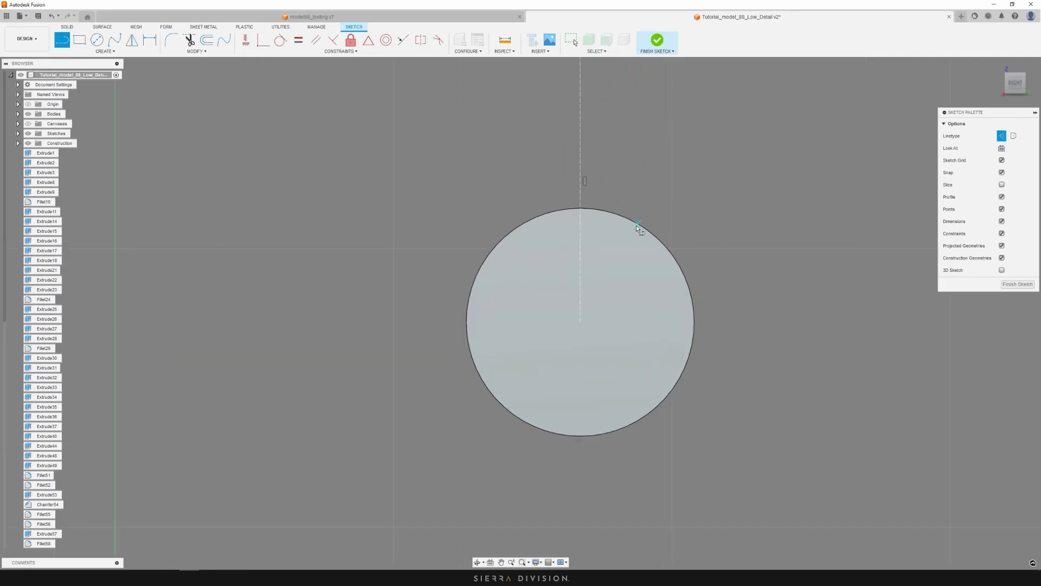
# Sketch a small centre rectangle on the dial's upper rim, centred where the construction line crosses the edge
pyautogui.press('s')
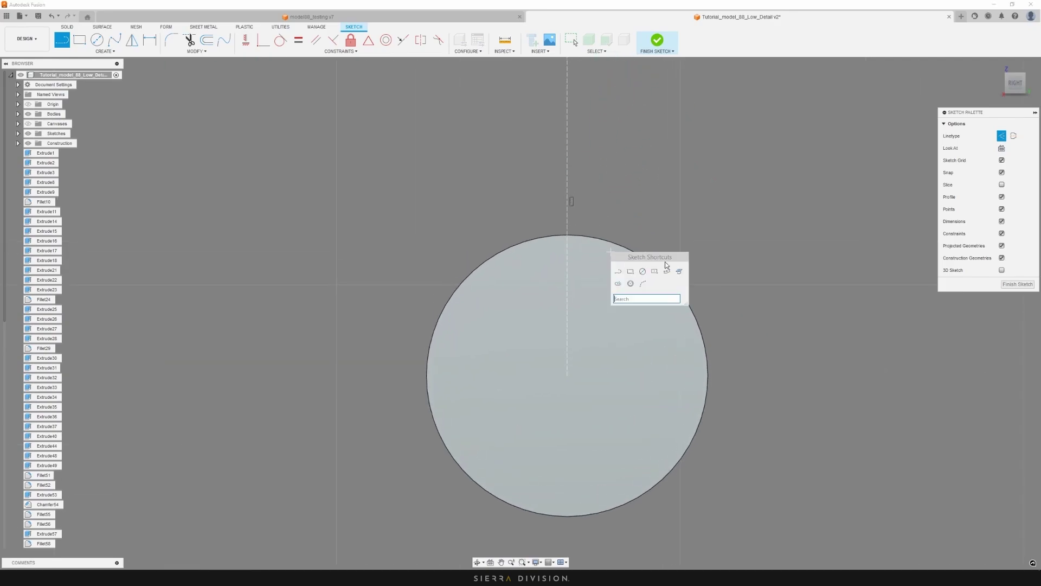
pyautogui.click(631, 271)
pyautogui.click(1025, 135)
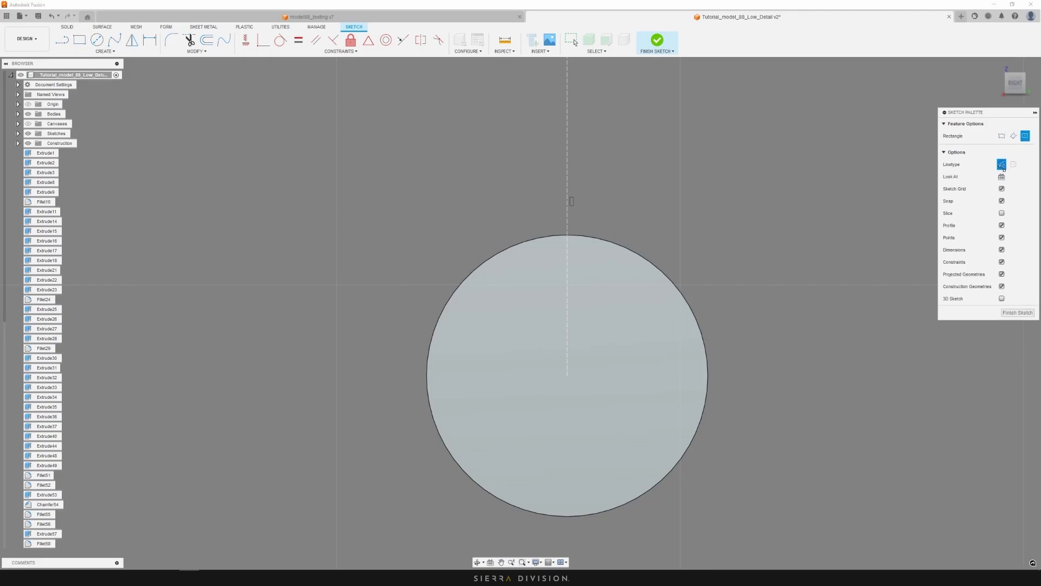
pyautogui.scroll(3, 565, 238)
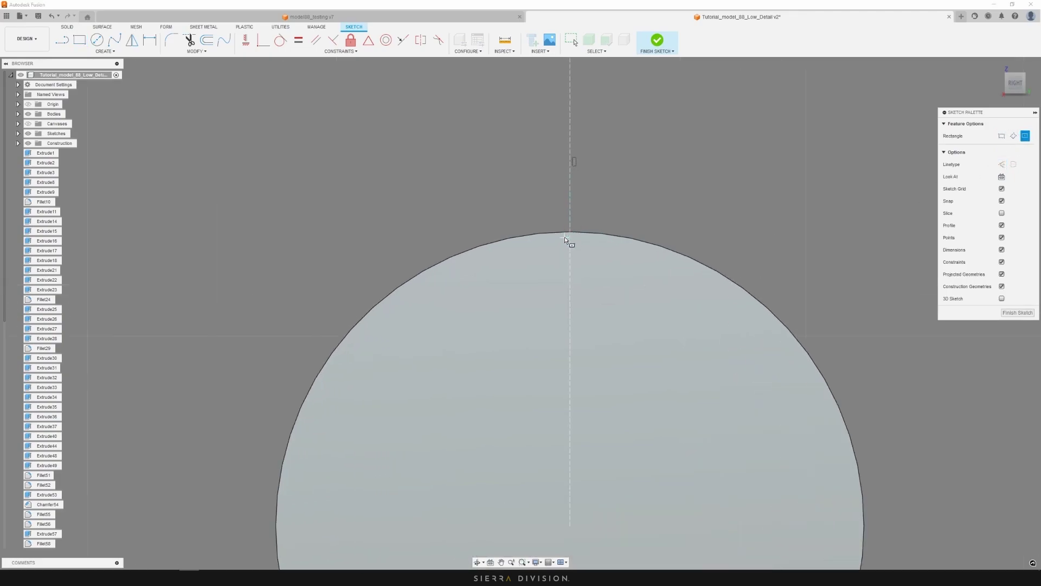
pyautogui.click(570, 233)
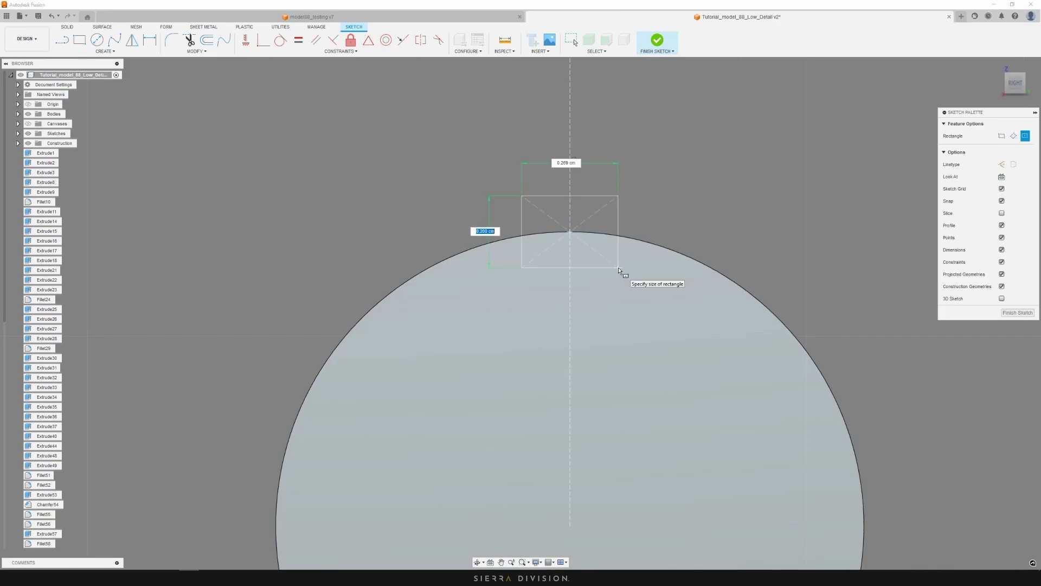
pyautogui.click(620, 271)
# Cut the notch through the dial by extruding both rectangle profiles about -0.141 cm
pyautogui.press('e')
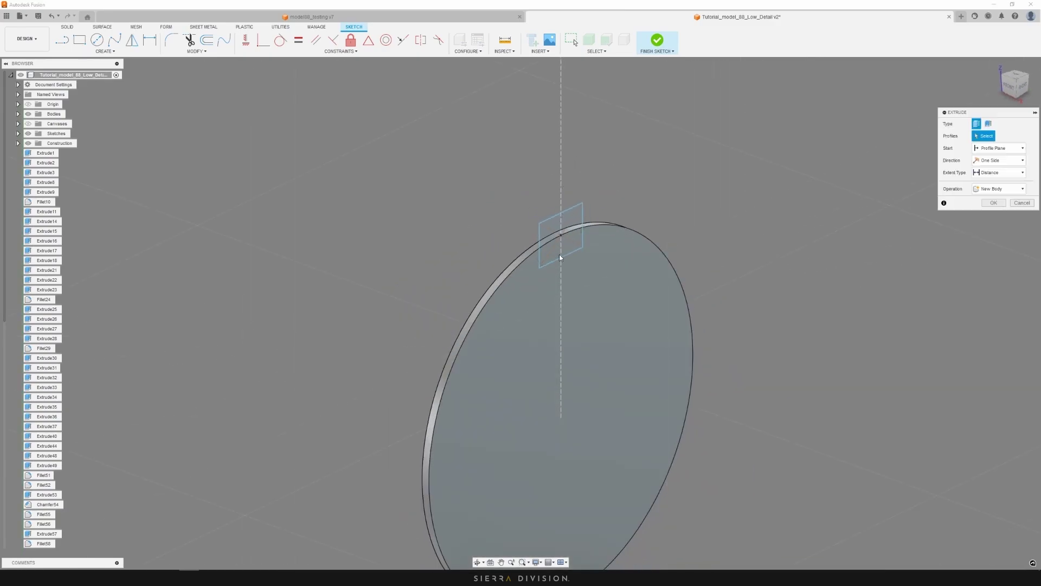
pyautogui.click(560, 250)
pyautogui.click(561, 219)
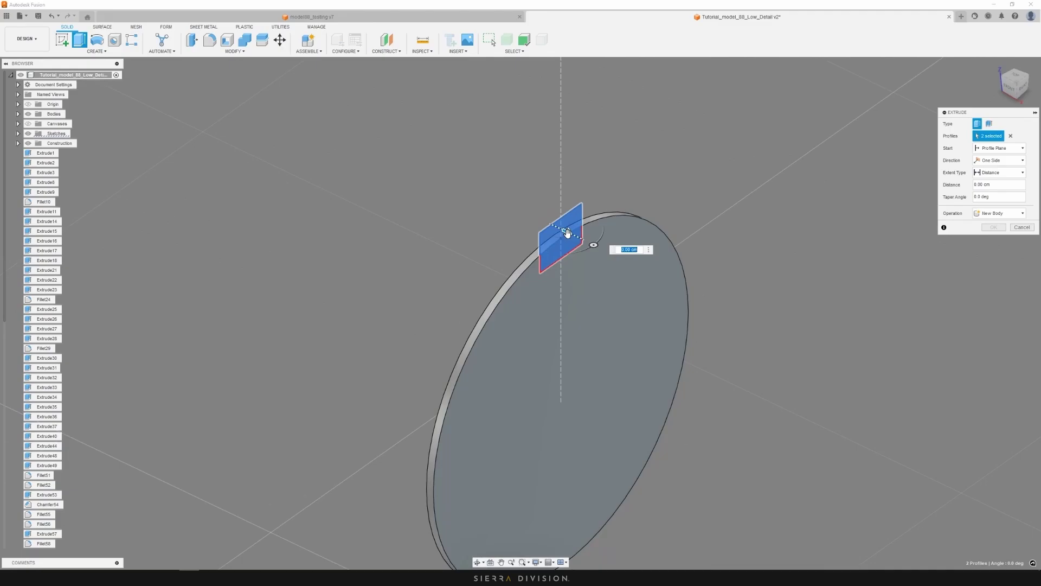
pyautogui.moveTo(551, 230); pyautogui.dragTo(528, 215)
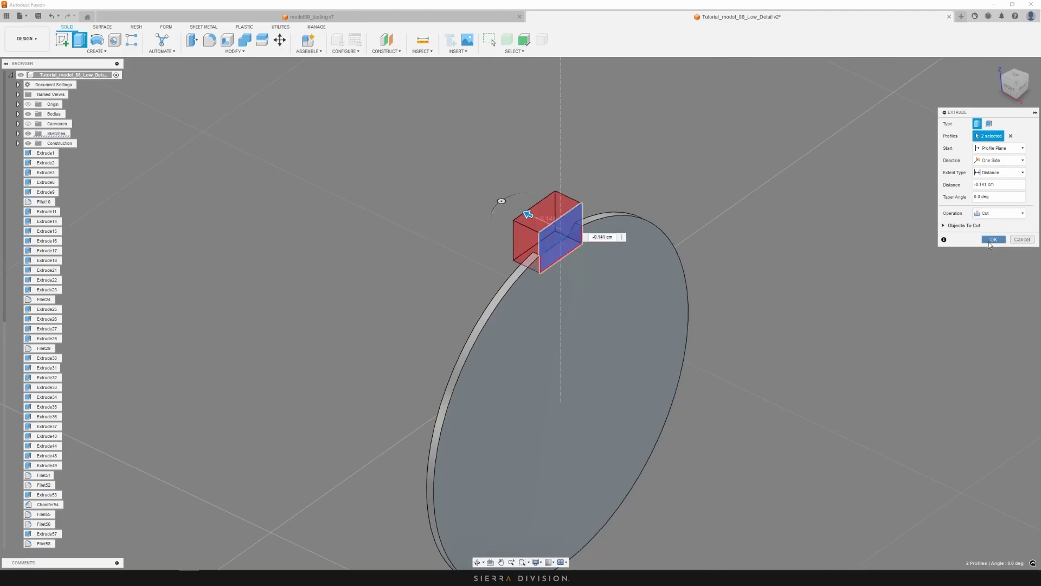
pyautogui.click(993, 239)
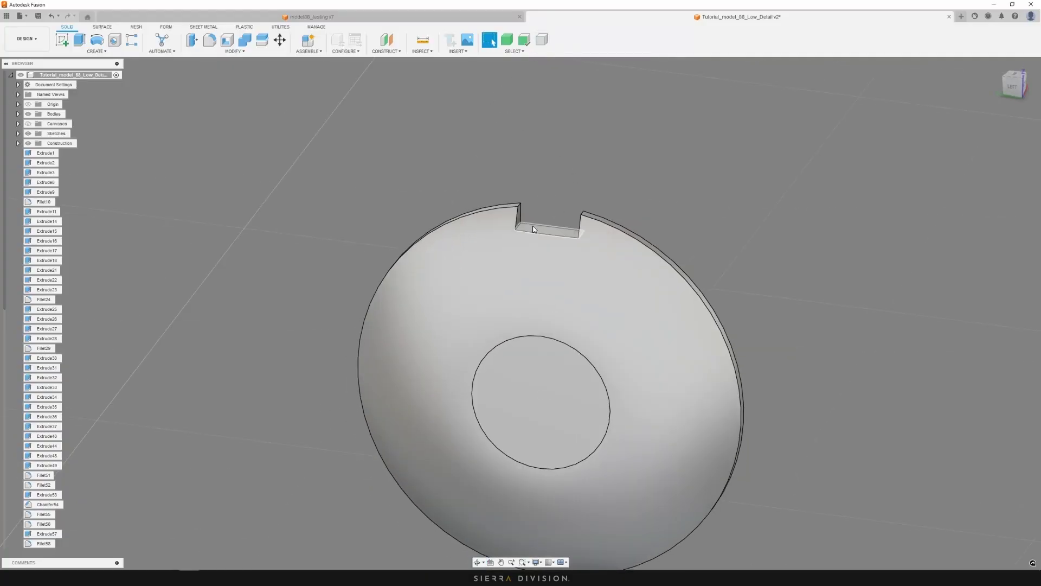
# Deepen the notch by offsetting its floor face about -0.05 cm
pyautogui.click(533, 229)
pyautogui.press('q')
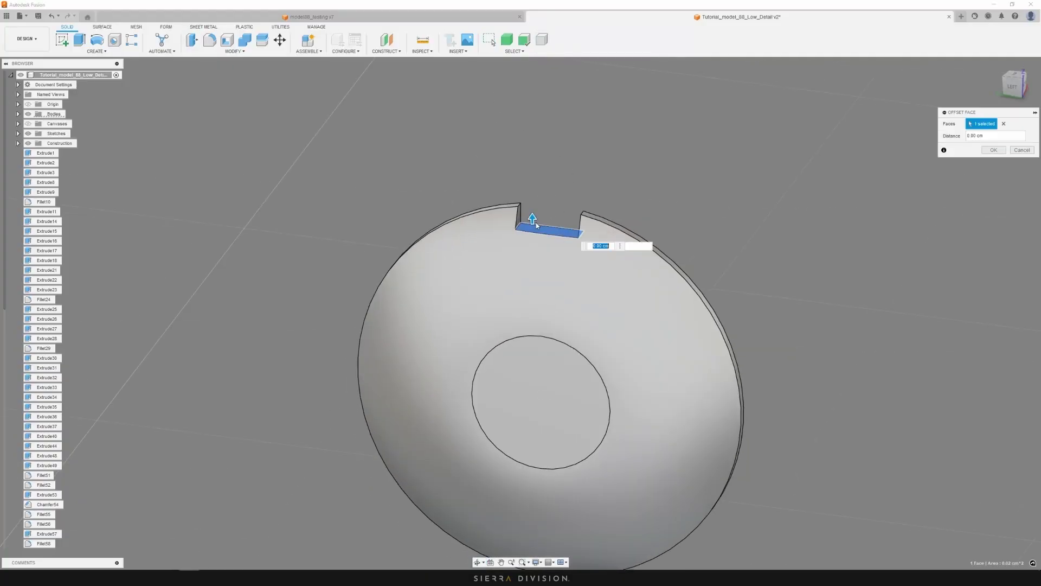
pyautogui.moveTo(535, 222); pyautogui.dragTo(535, 231)
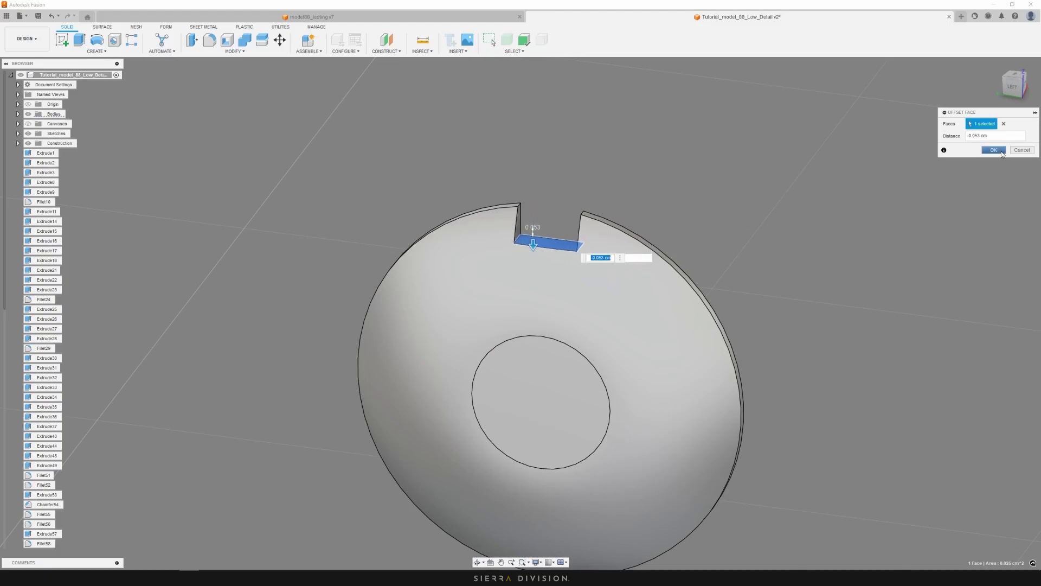
pyautogui.click(1001, 154)
# Extrude the notch's floor face upward about 0.074 cm as a new body
pyautogui.keyDown('shift'); pyautogui.moveTo(653, 184); pyautogui.dragTo(715, 221, button='middle'); pyautogui.keyUp('shift')
pyautogui.scroll(5, 714, 221)
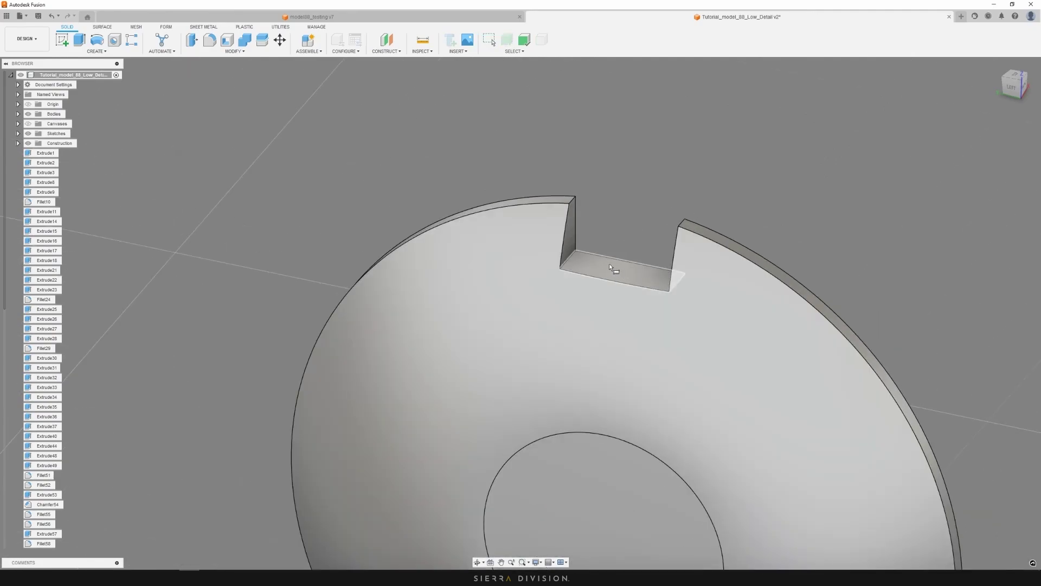
pyautogui.press('e')
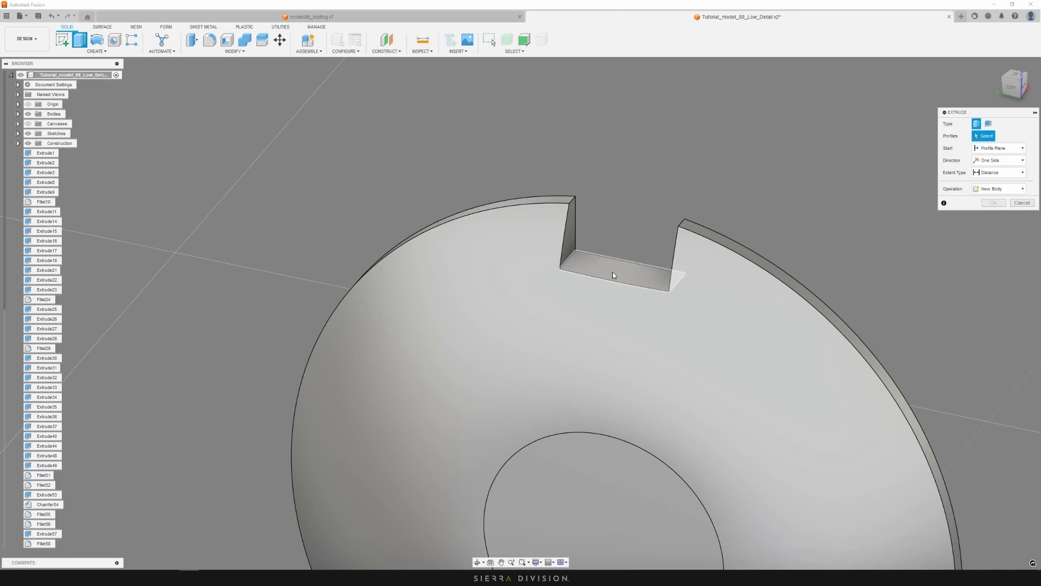
pyautogui.click(610, 269)
pyautogui.keyDown('shift'); pyautogui.moveTo(606, 266); pyautogui.dragTo(605, 223, button='middle'); pyautogui.keyUp('shift')
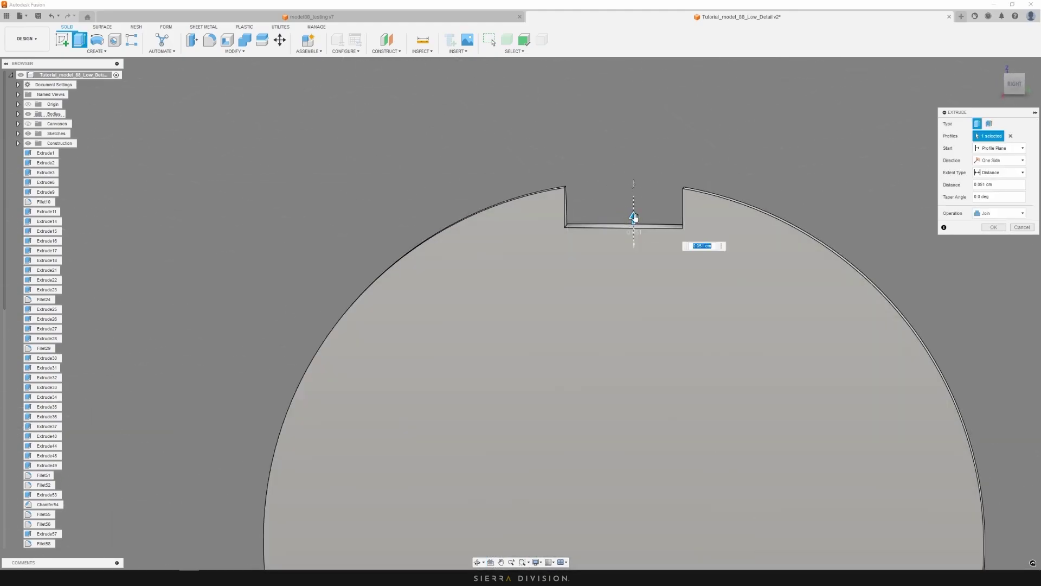
pyautogui.moveTo(633, 217); pyautogui.dragTo(634, 207)
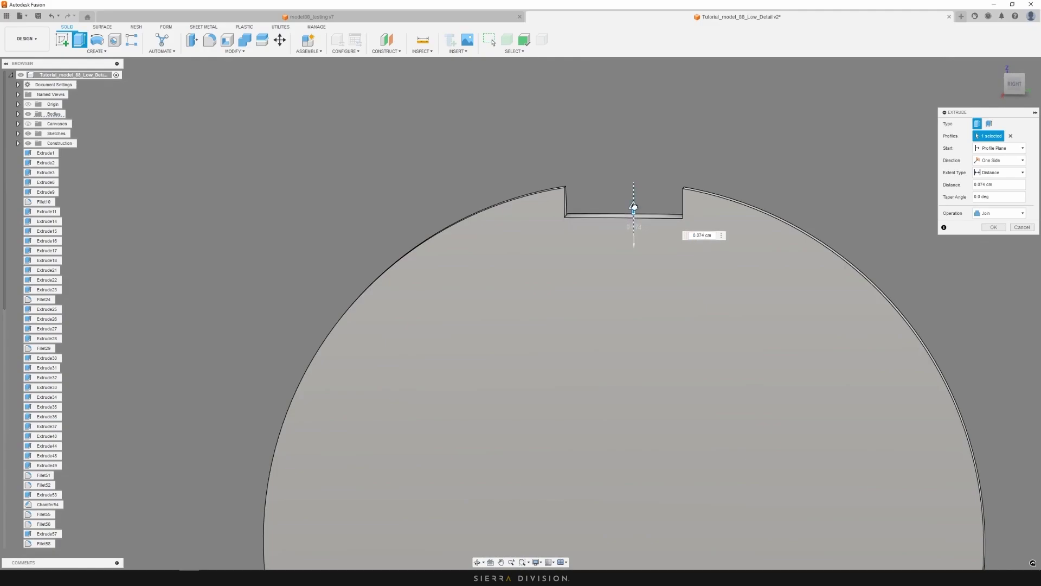
pyautogui.click(999, 214)
pyautogui.click(993, 229)
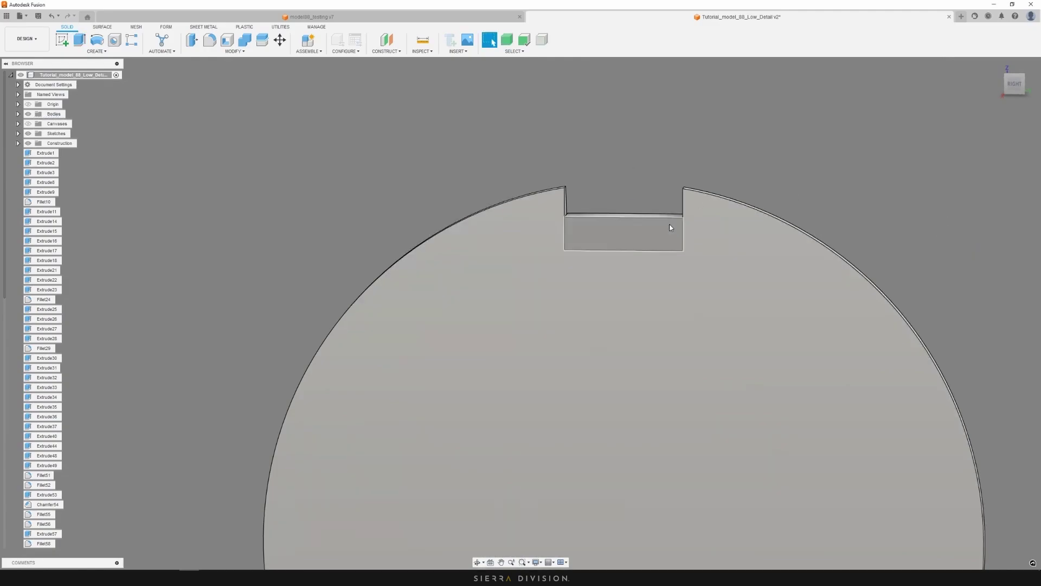
# Start a sketch on the new block's back face and draw a vertical construction line up from the midpoint of its lower edge
pyautogui.click(656, 234)
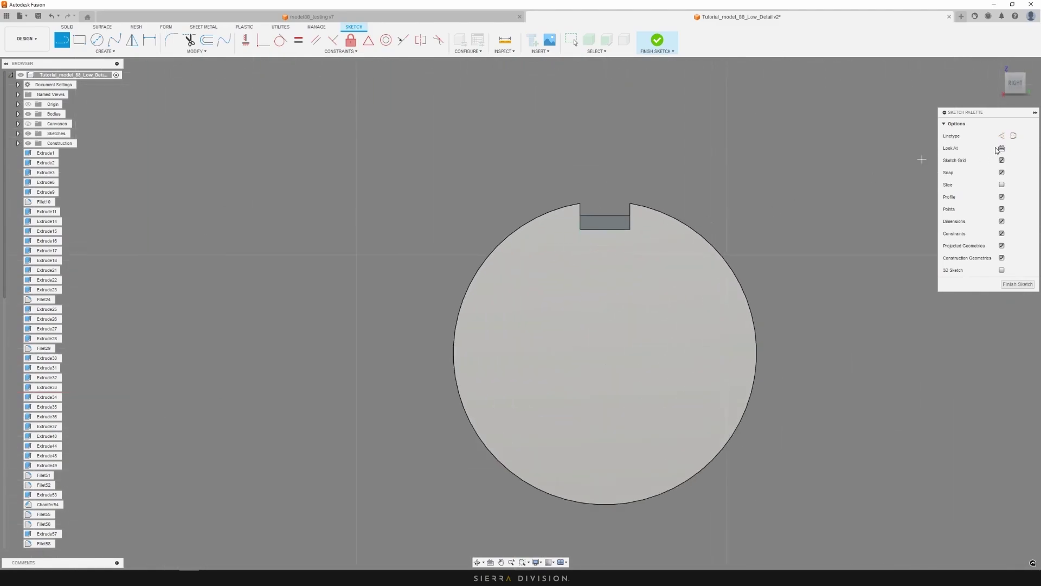
pyautogui.scroll(5, 613, 224)
pyautogui.click(618, 209)
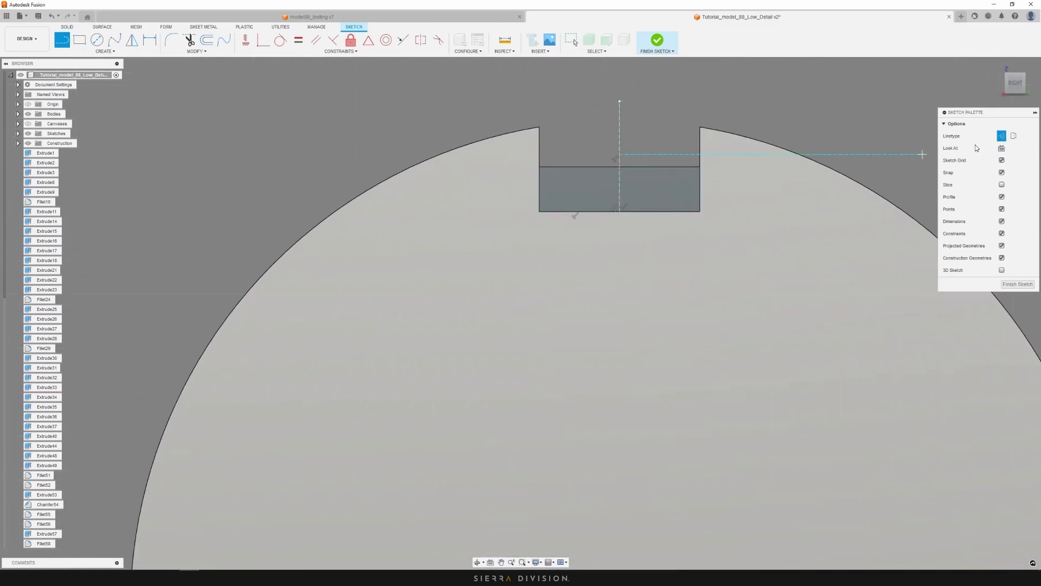
pyautogui.click(1001, 136)
# Sketch a slanted line from the middle of the block's centreline down to its lower edge
pyautogui.scroll(4, 609, 136)
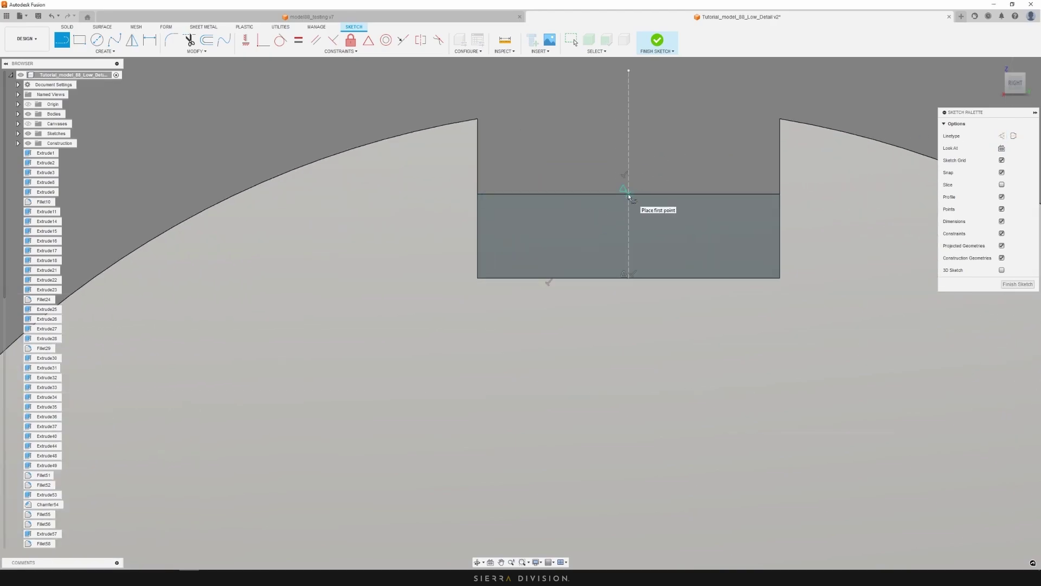
pyautogui.click(619, 166)
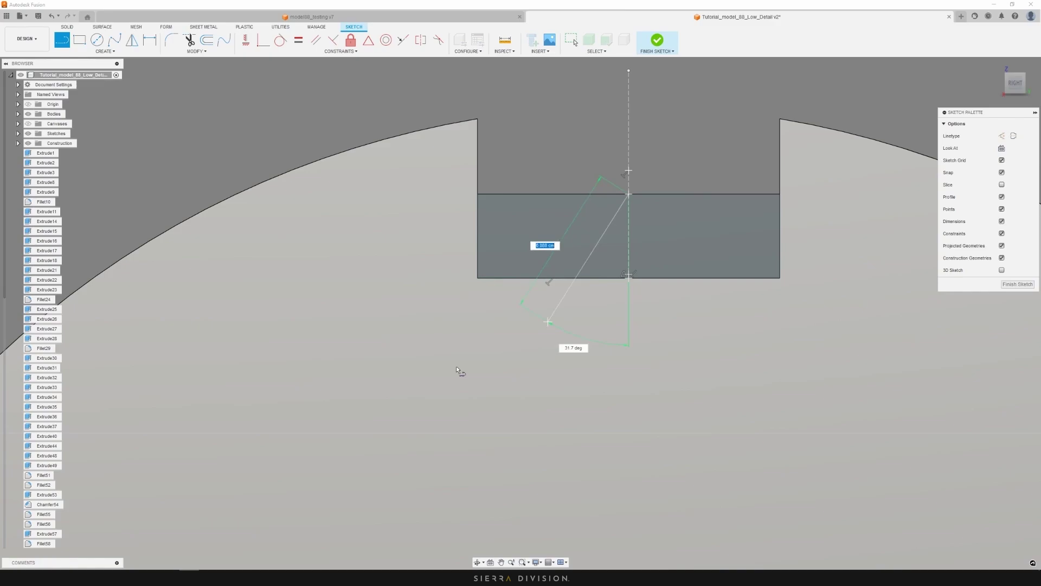
pyautogui.press('Escape')
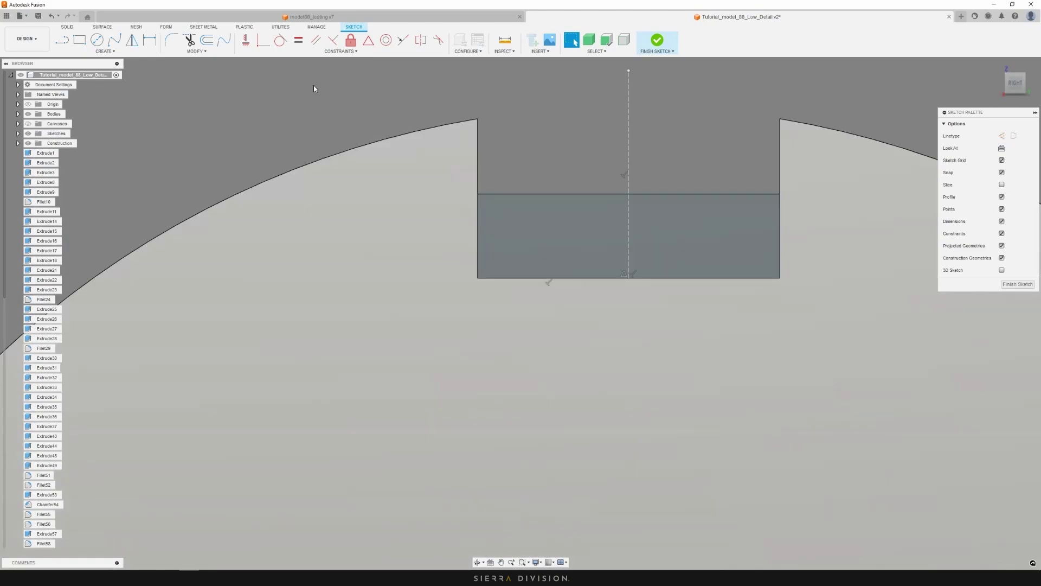
pyautogui.press('l')
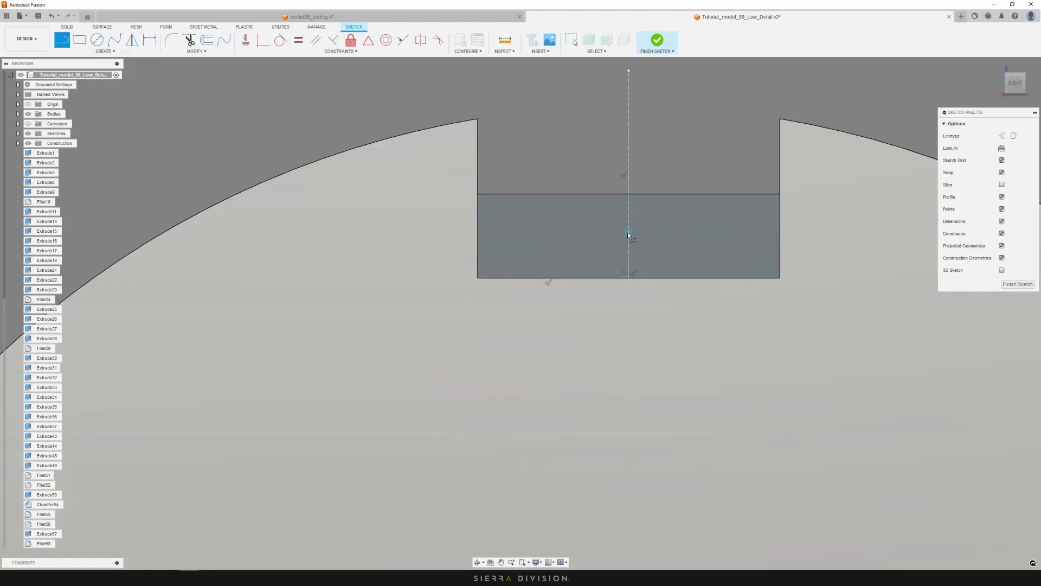
pyautogui.click(628, 233)
# Mirror the slanted line across the vertical construction line to form a triangle, and finish the sketch
pyautogui.click(132, 40)
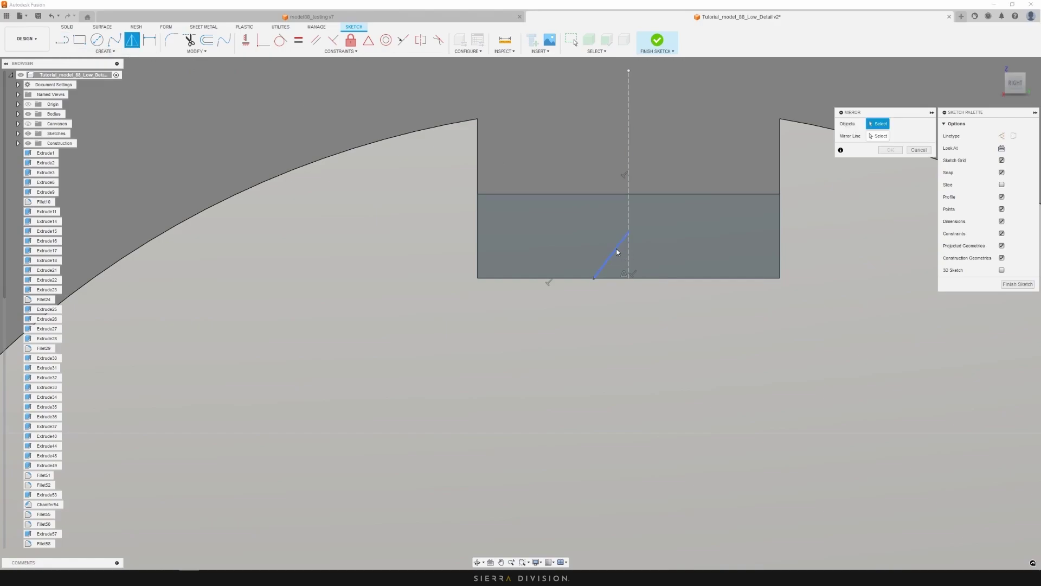
pyautogui.click(616, 248)
pyautogui.click(879, 136)
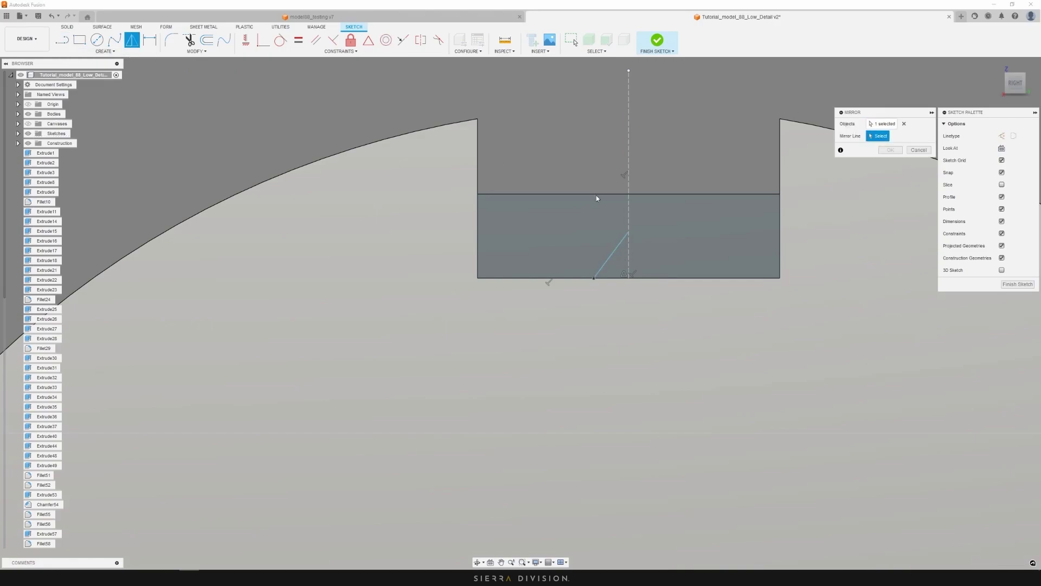
pyautogui.click(629, 161)
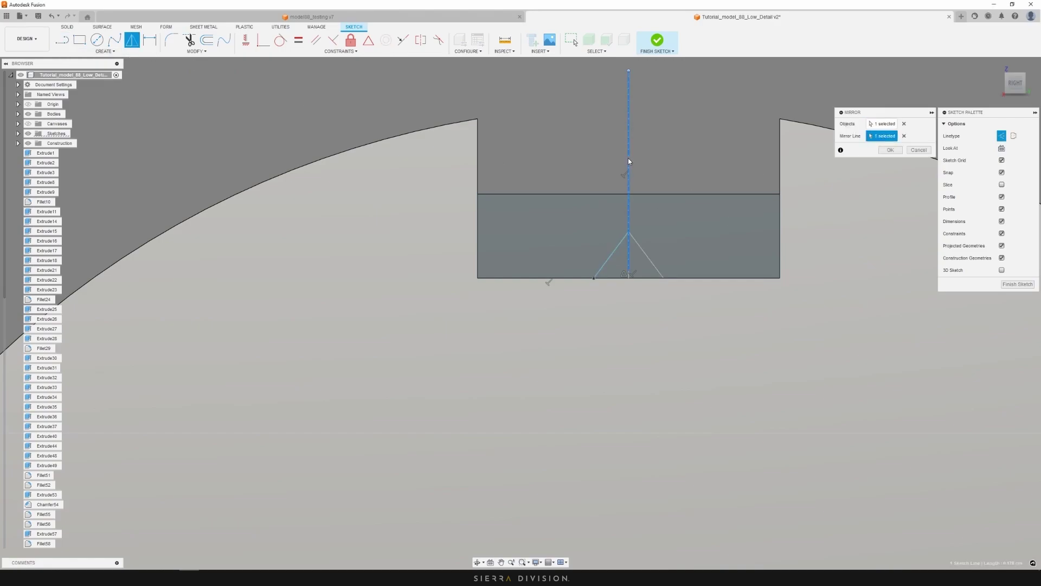
pyautogui.click(894, 151)
pyautogui.click(1008, 285)
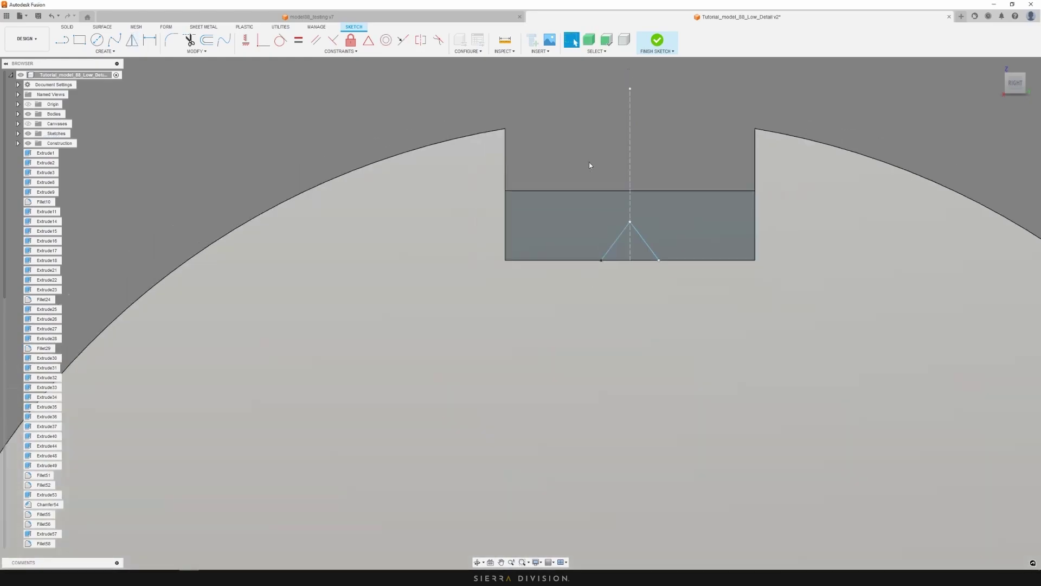
# Cut away the block around the triangle by extruding the surrounding profile about -0.21 cm, leaving a triangular pointer
pyautogui.press('e')
pyautogui.click(618, 187)
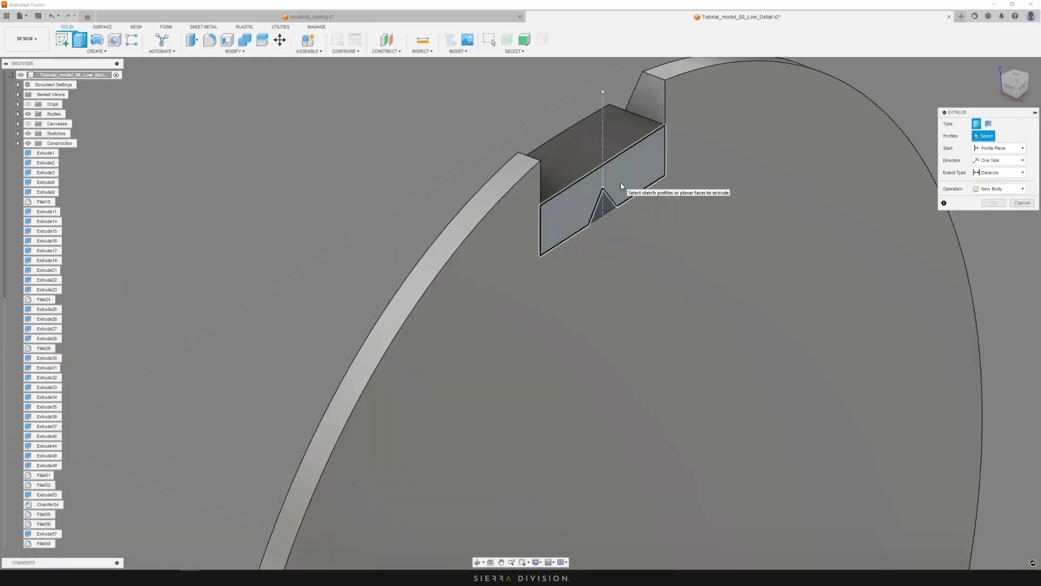
pyautogui.moveTo(608, 191); pyautogui.dragTo(548, 166)
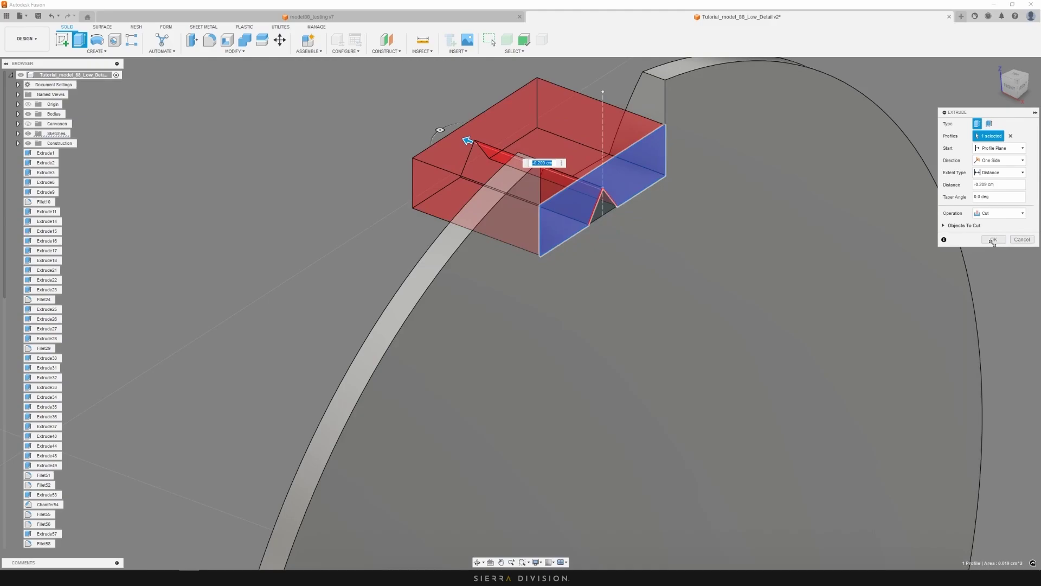
pyautogui.press('Return')
# Split the triangular pointer body using the dial's domed front face as the splitting tool, trimming it to the dial's curvature
pyautogui.keyDown('shift'); pyautogui.moveTo(547, 166); pyautogui.dragTo(705, 144, button='middle'); pyautogui.keyUp('shift')
pyautogui.keyDown('shift'); pyautogui.moveTo(839, 141); pyautogui.dragTo(795, 140, button='middle'); pyautogui.keyUp('shift')
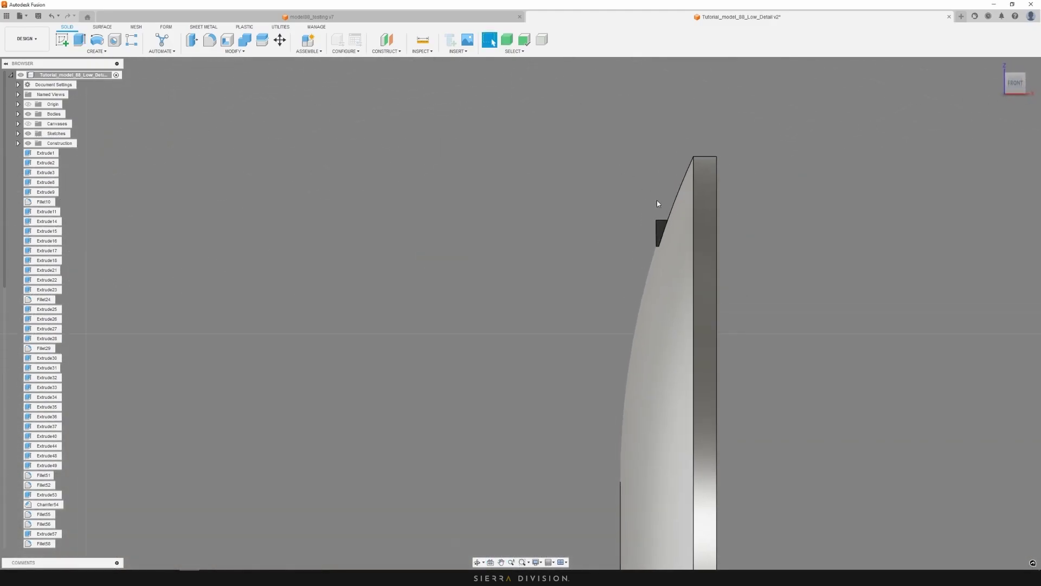
pyautogui.scroll(5, 657, 216)
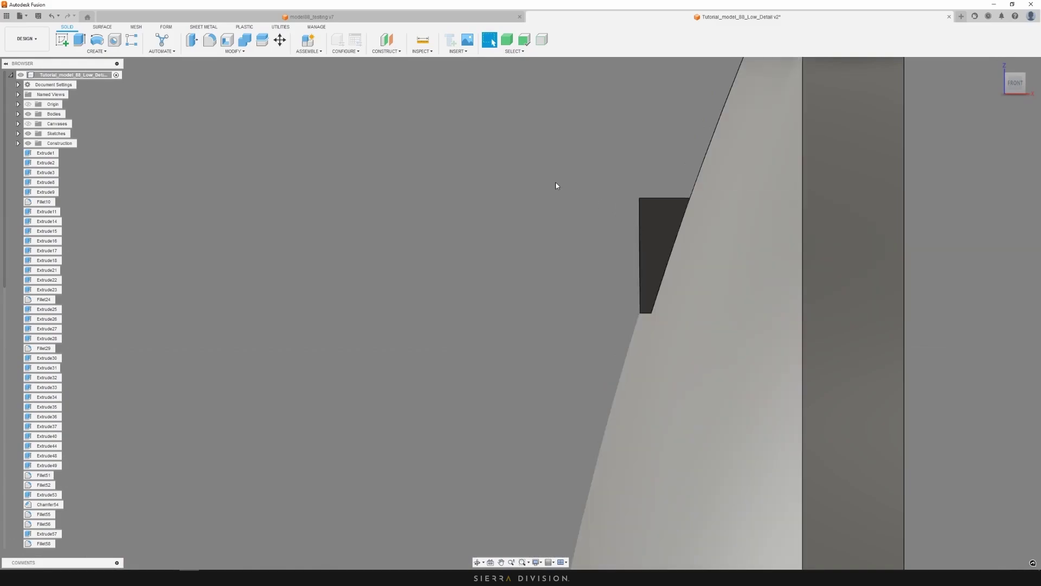
pyautogui.keyDown('shift'); pyautogui.moveTo(556, 185); pyautogui.dragTo(548, 163, button='middle'); pyautogui.keyUp('shift')
pyautogui.scroll(-5, 547, 164)
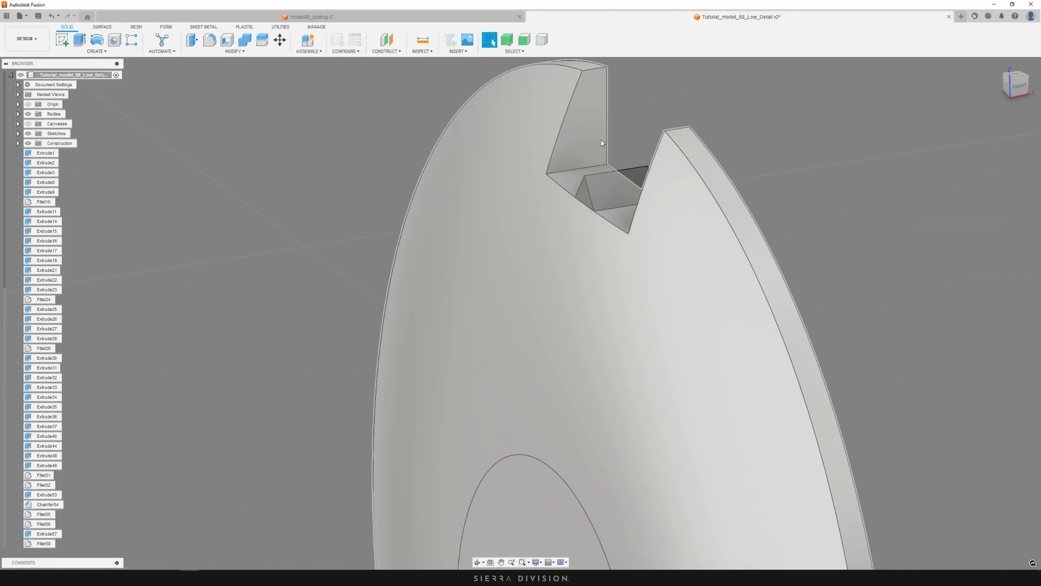
pyautogui.keyDown('shift'); pyautogui.moveTo(600, 140); pyautogui.dragTo(687, 149, button='middle'); pyautogui.keyUp('shift')
pyautogui.press('b')
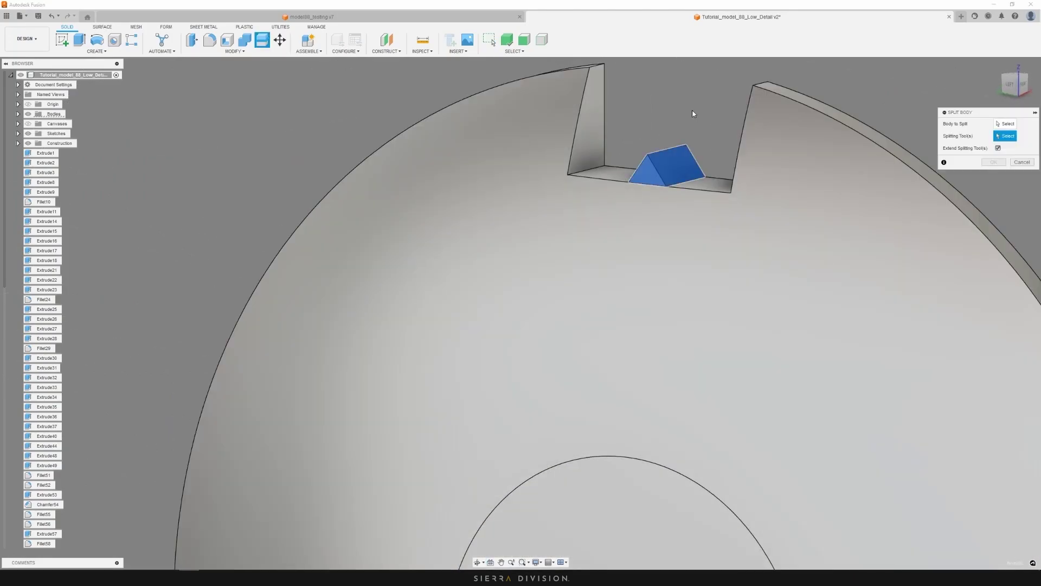
pyautogui.click(1007, 136)
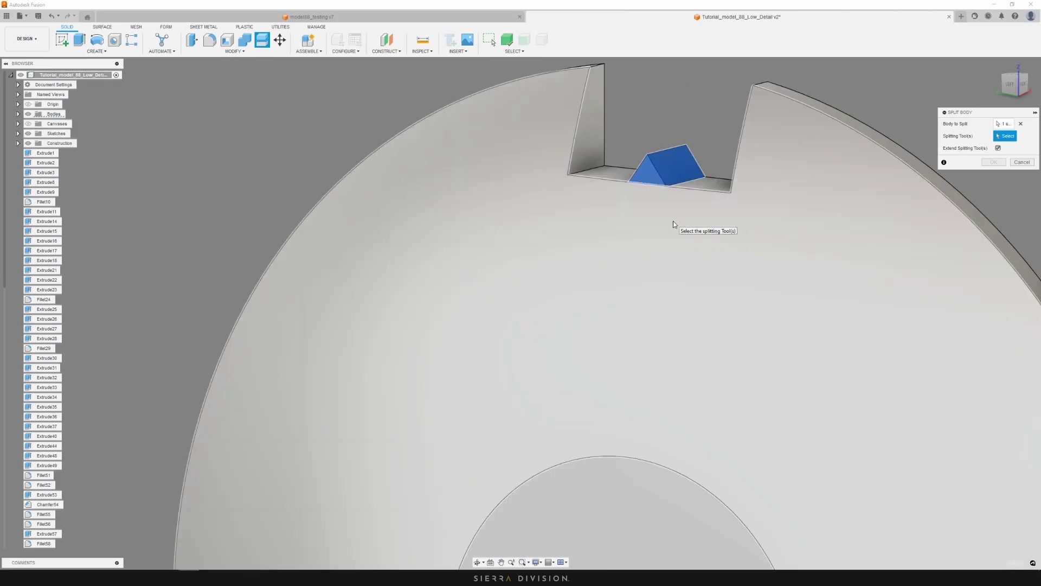
pyautogui.click(679, 219)
pyautogui.click(997, 162)
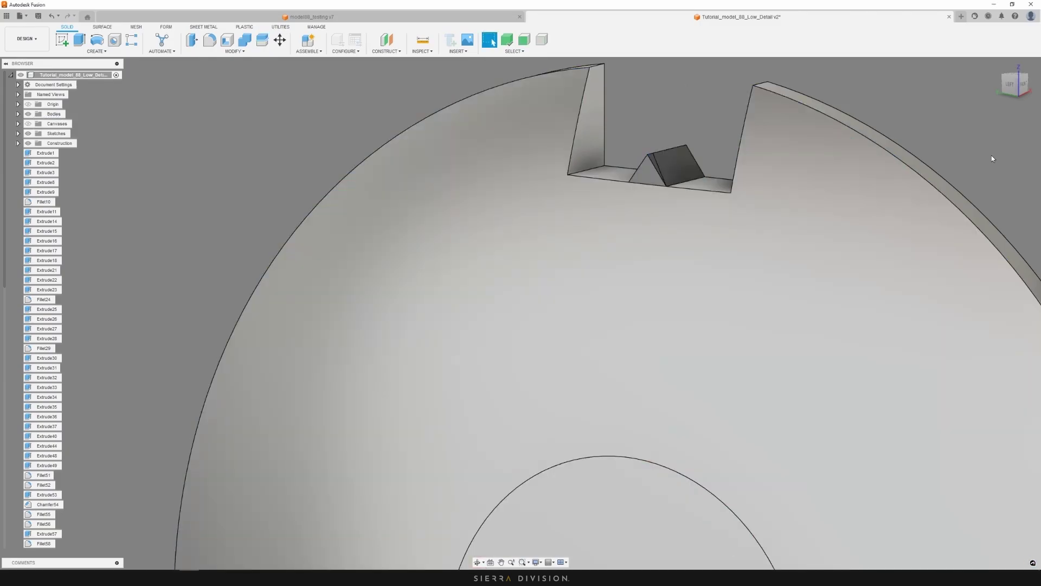
# Combine the trimmed triangular pointer with the dial body using the Join operation
pyautogui.moveTo(672, 116)
pyautogui.keyDown('shift'); pyautogui.mouseDown(button='middle')
pyautogui.moveTo(683, 105)
pyautogui.moveTo(668, 103)
pyautogui.mouseUp(button='middle'); pyautogui.keyUp('shift')
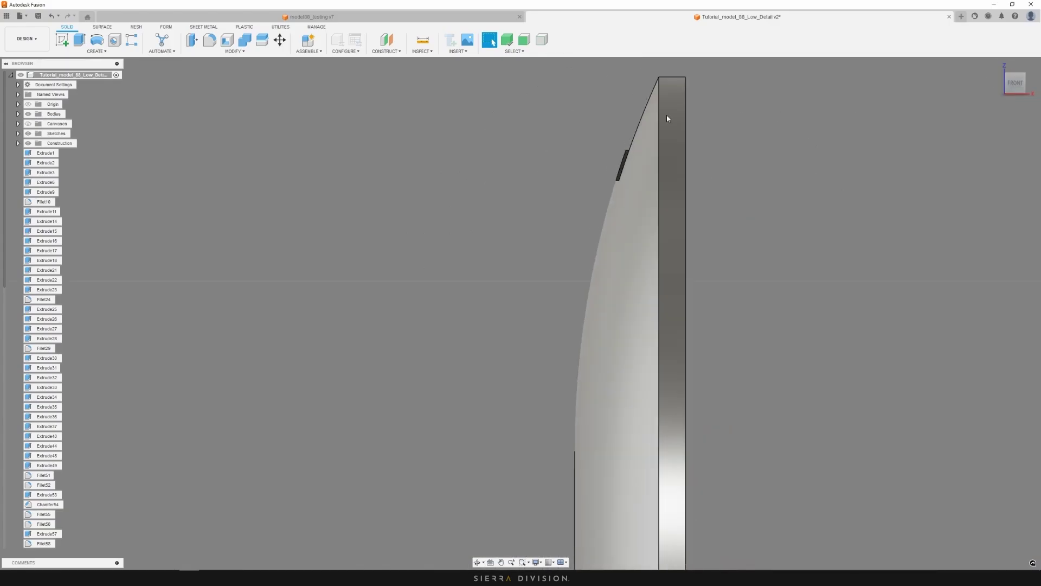
pyautogui.scroll(3, 602, 119)
pyautogui.keyDown('shift'); pyautogui.moveTo(597, 118); pyautogui.dragTo(638, 108, button='middle'); pyautogui.keyUp('shift')
pyautogui.scroll(-3, 630, 108)
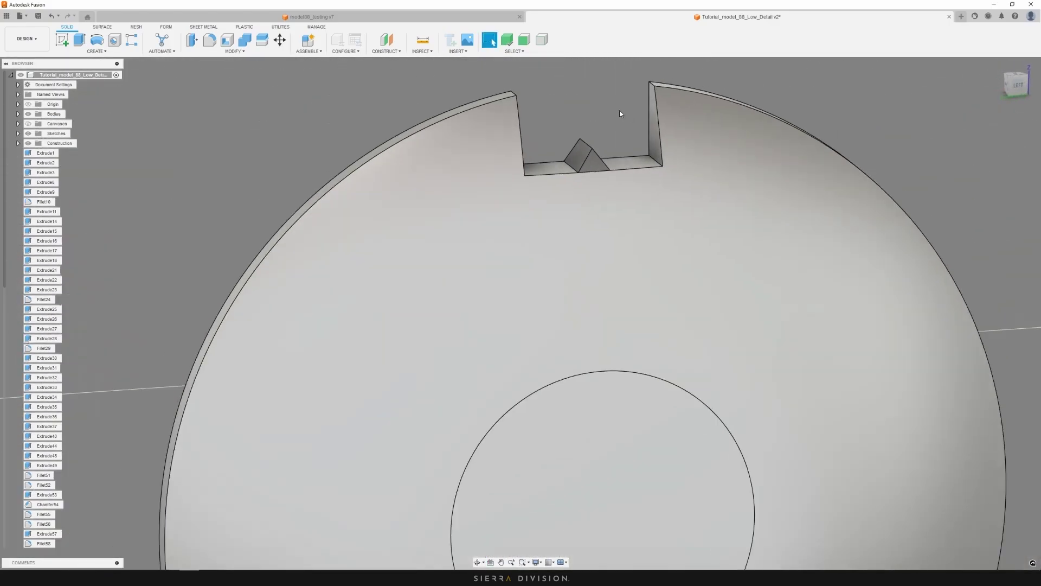
pyautogui.press('c')
pyautogui.click(666, 202)
pyautogui.click(992, 135)
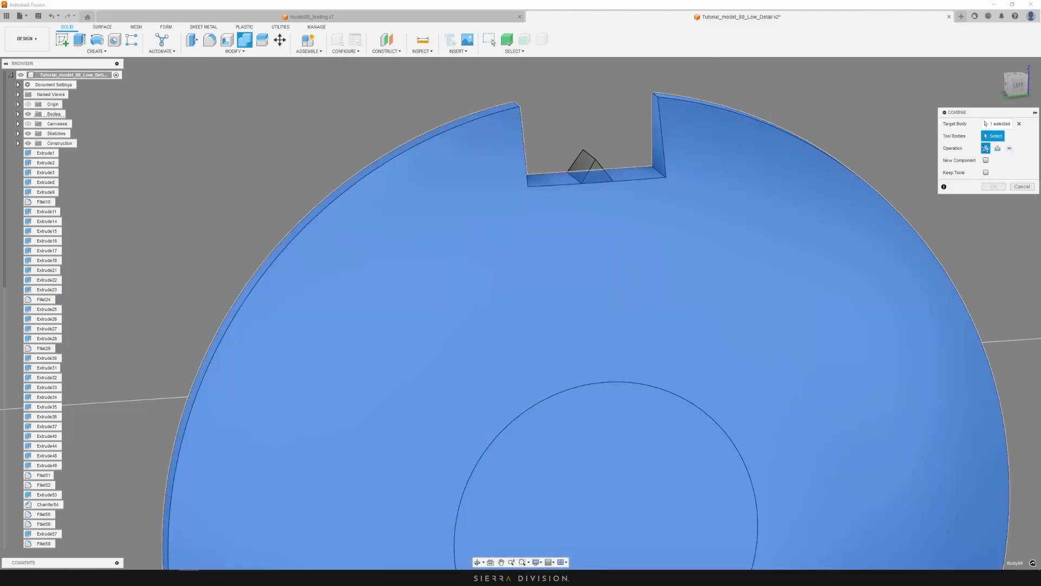
pyautogui.click(575, 169)
pyautogui.click(993, 186)
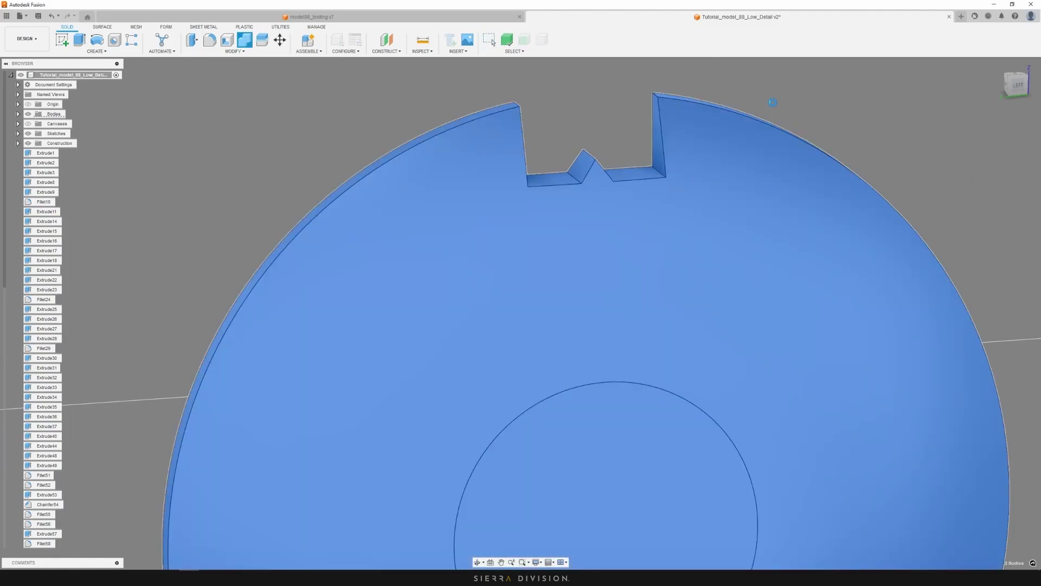
pyautogui.scroll(-5, 774, 102)
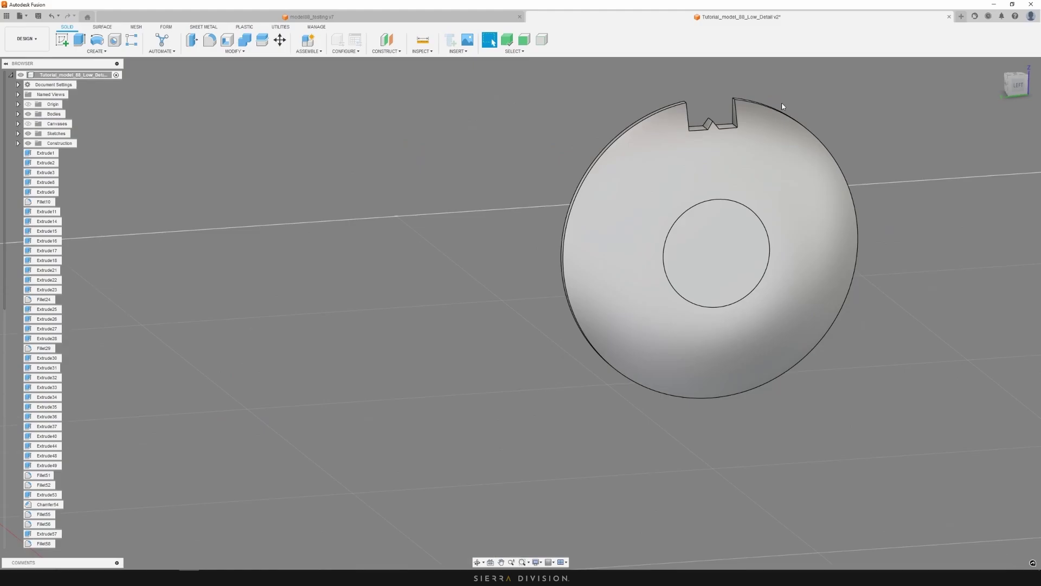
# Show the rest of the camera again and compare the small dial's notch with the upper FEET dial in the Miro reference photo
pyautogui.rightClick(861, 117)
pyautogui.click(871, 213)
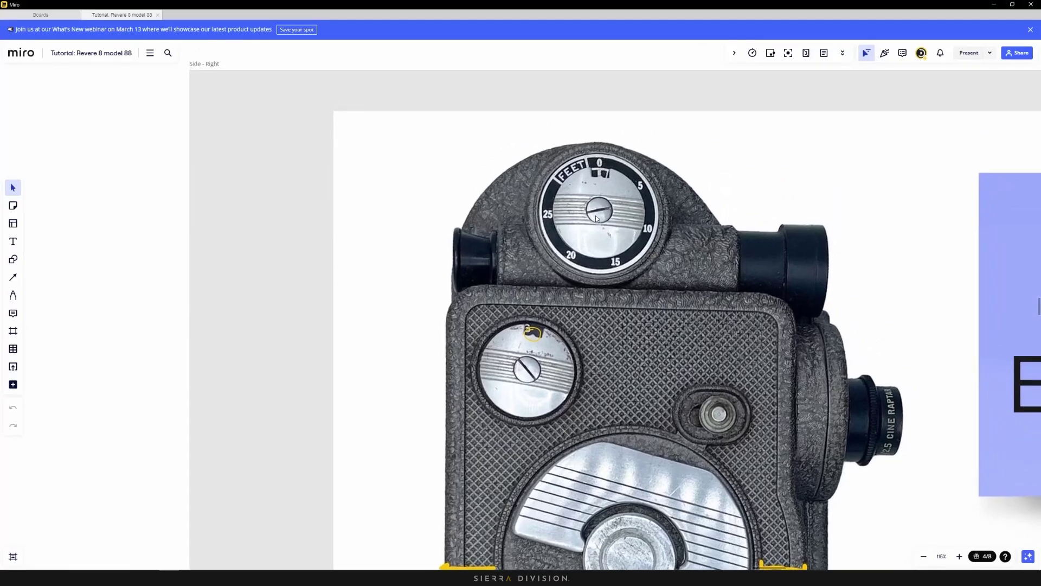
pyautogui.scroll(-2, 599, 196)
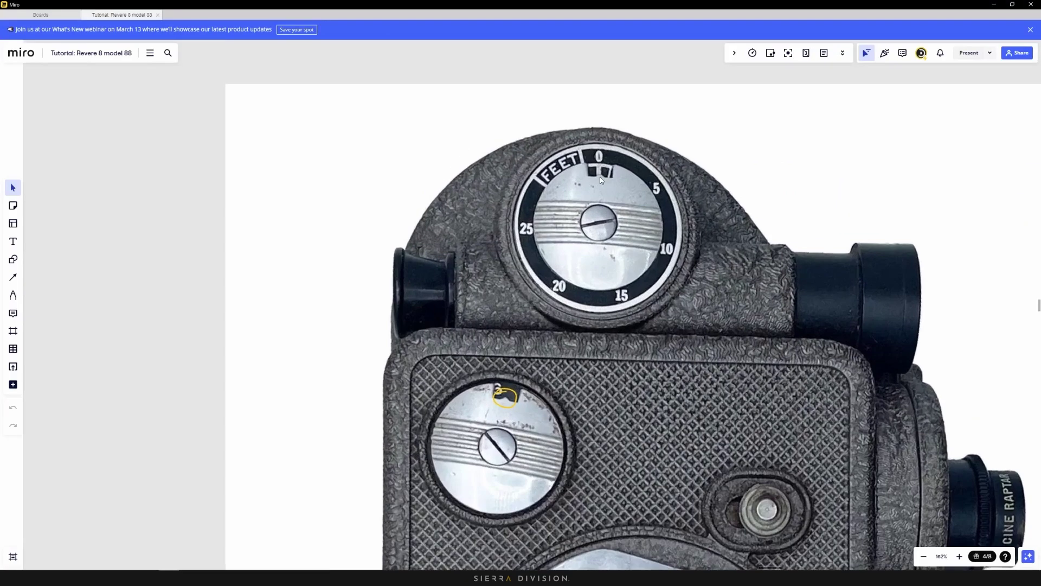
pyautogui.scroll(5, 596, 177)
pyautogui.scroll(-5, 603, 189)
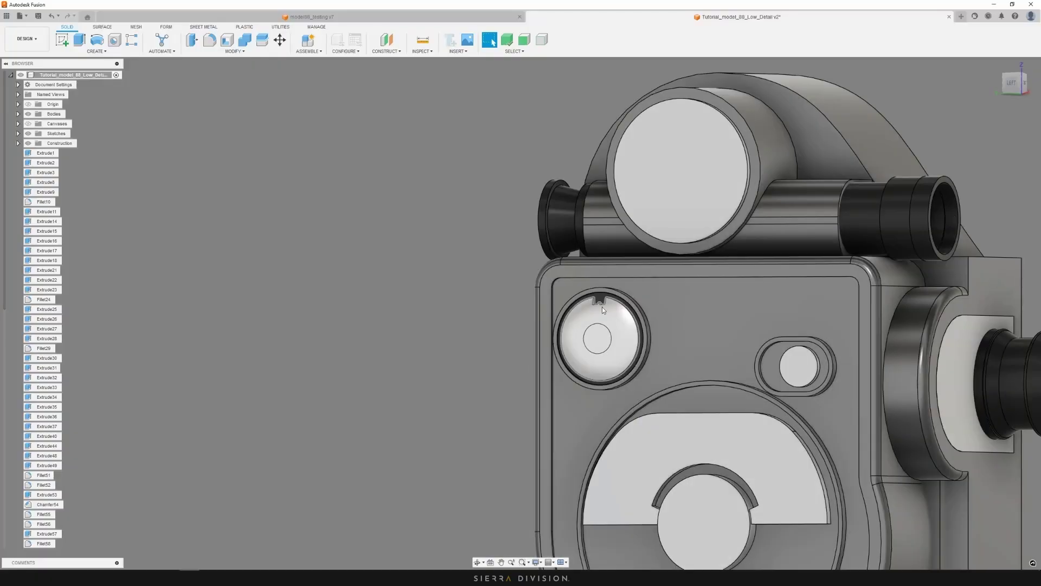
pyautogui.hotkey('ctrl', 'v')
pyautogui.moveTo(637, 356); pyautogui.dragTo(688, 221)
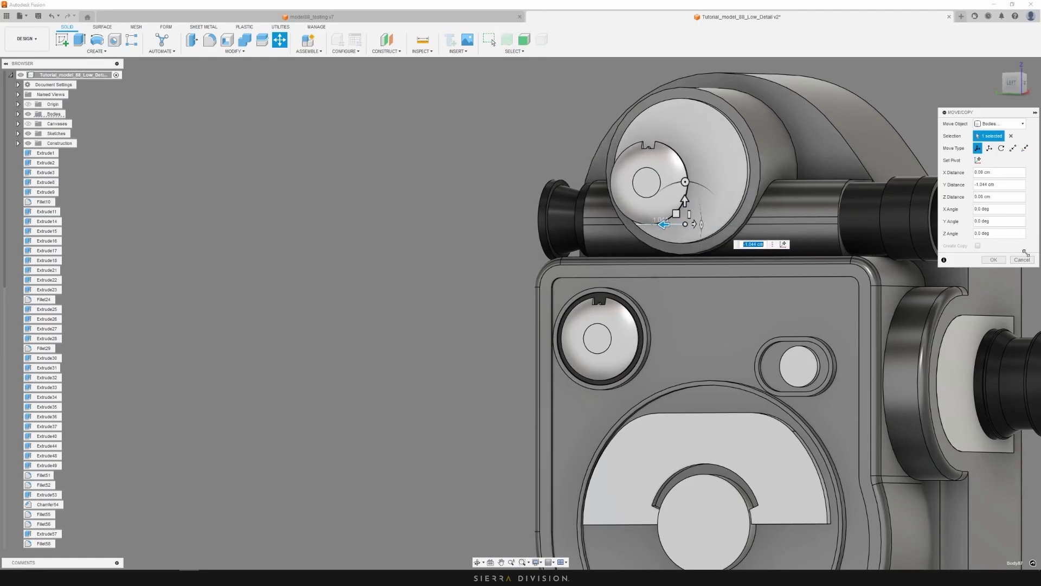
pyautogui.click(1021, 259)
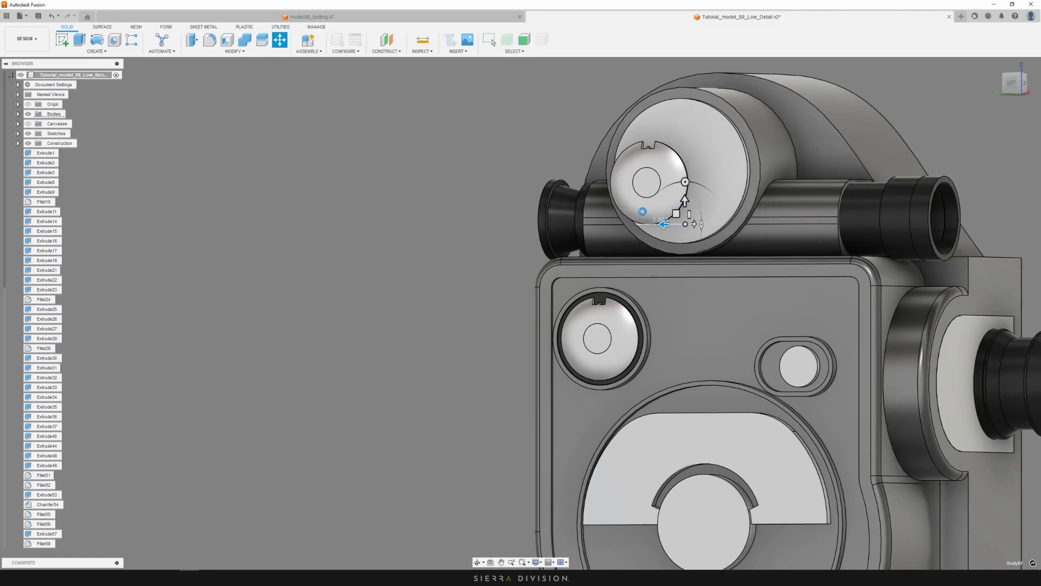
pyautogui.press('Escape')
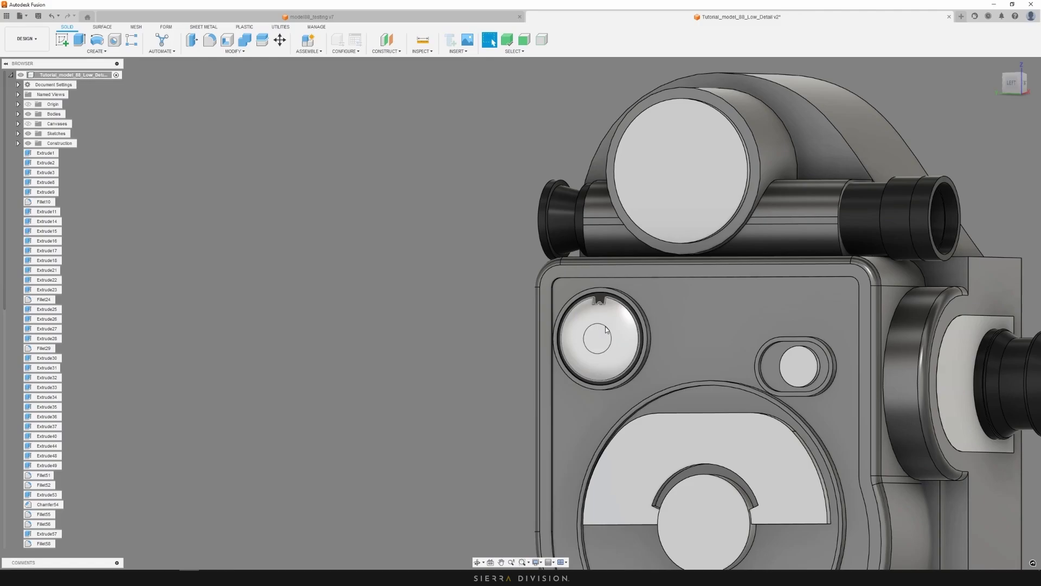
# Duplicate the small notched dial and move the copy outward, clear of the camera's side panel
pyautogui.keyDown('shift'); pyautogui.moveTo(607, 329); pyautogui.dragTo(585, 337, button='middle'); pyautogui.keyUp('shift')
pyautogui.click(585, 336)
pyautogui.press('m')
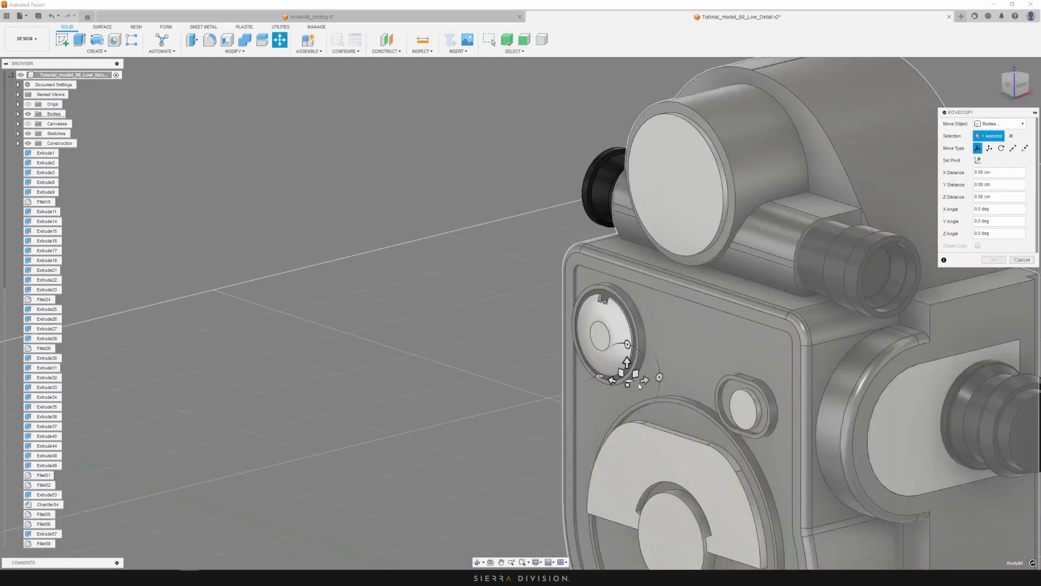
pyautogui.moveTo(639, 383); pyautogui.dragTo(460, 426)
pyautogui.click(993, 259)
pyautogui.scroll(-2, 546, 262)
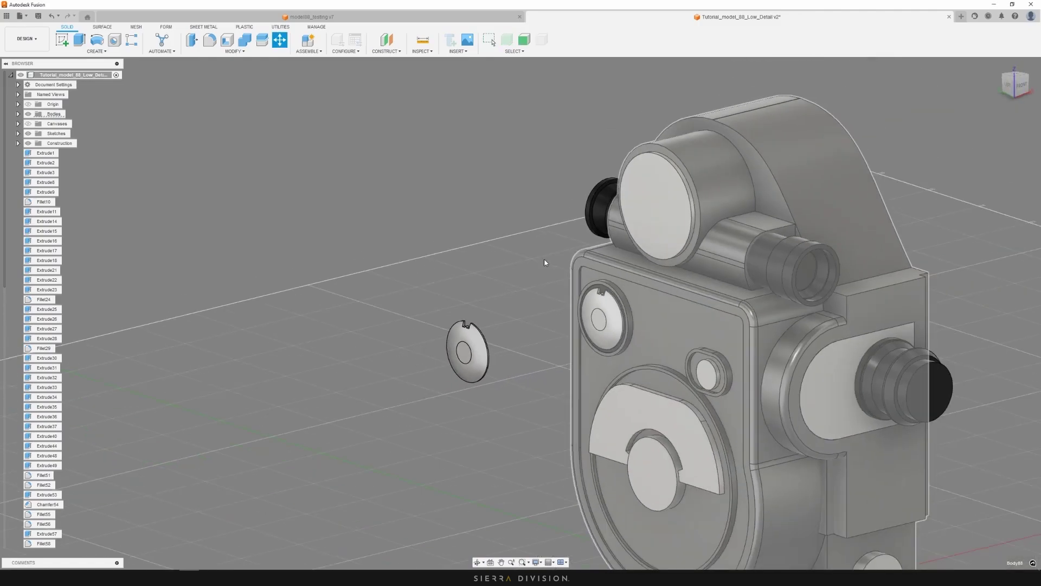
# Align the copied dial's flat back face to the centre of the large round face on the upper cylindrical housing
pyautogui.keyDown('shift'); pyautogui.moveTo(546, 262); pyautogui.dragTo(509, 274, button='middle'); pyautogui.keyUp('shift')
pyautogui.press('s')
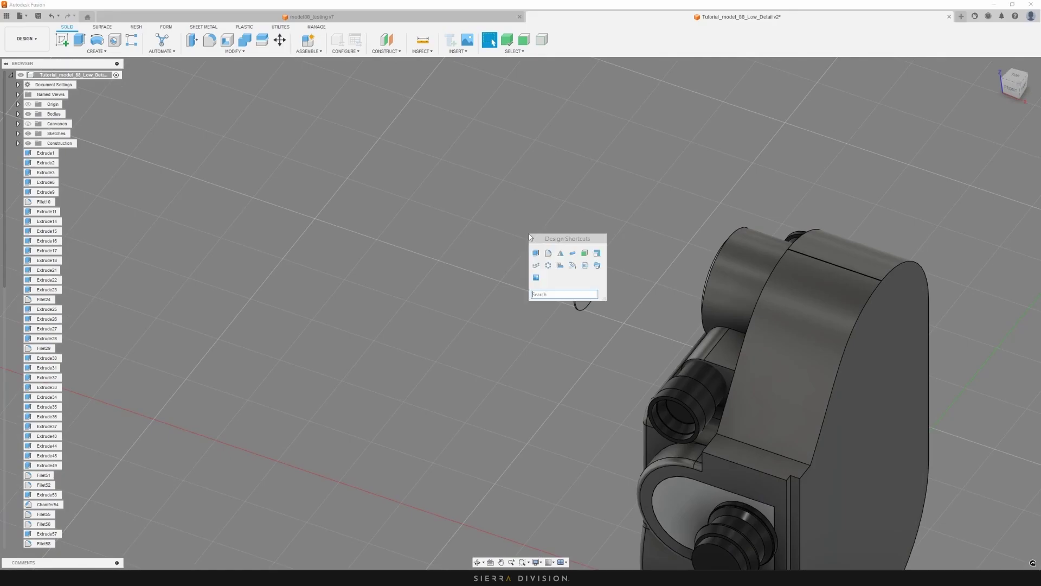
pyautogui.click(559, 265)
pyautogui.scroll(3, 557, 265)
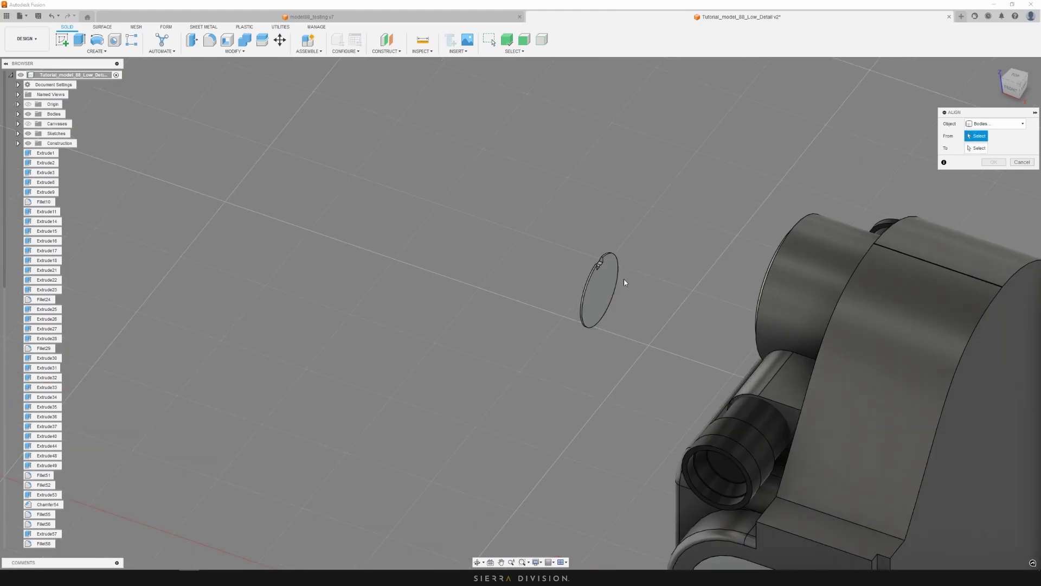
pyautogui.click(601, 293)
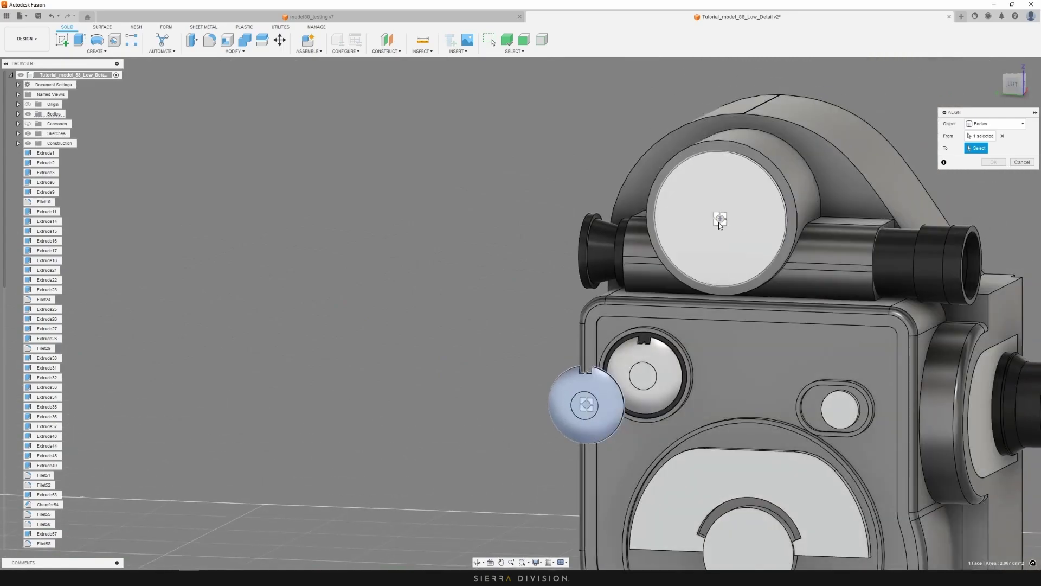
pyautogui.click(719, 223)
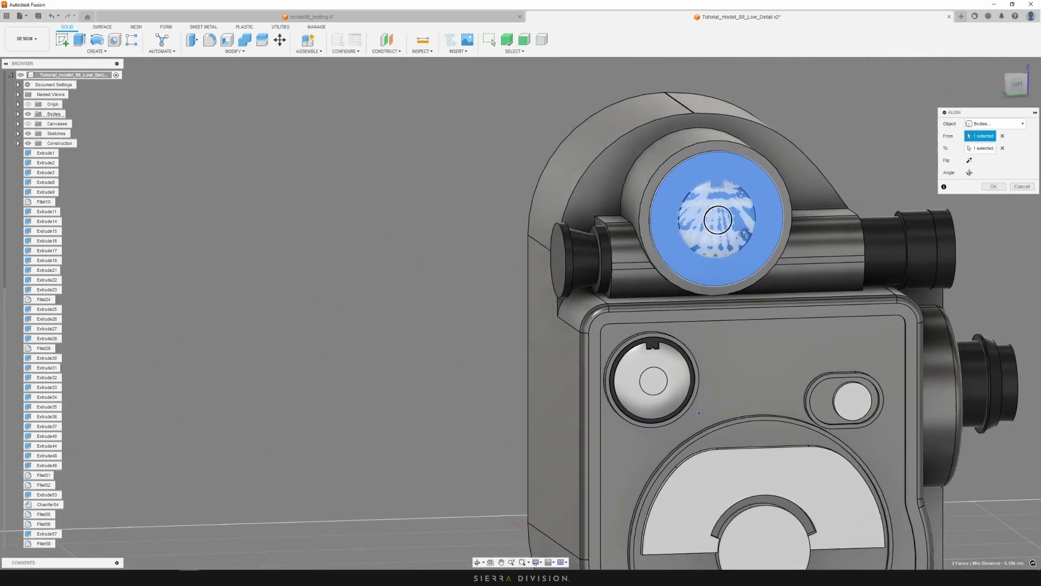
pyautogui.scroll(5, 767, 200)
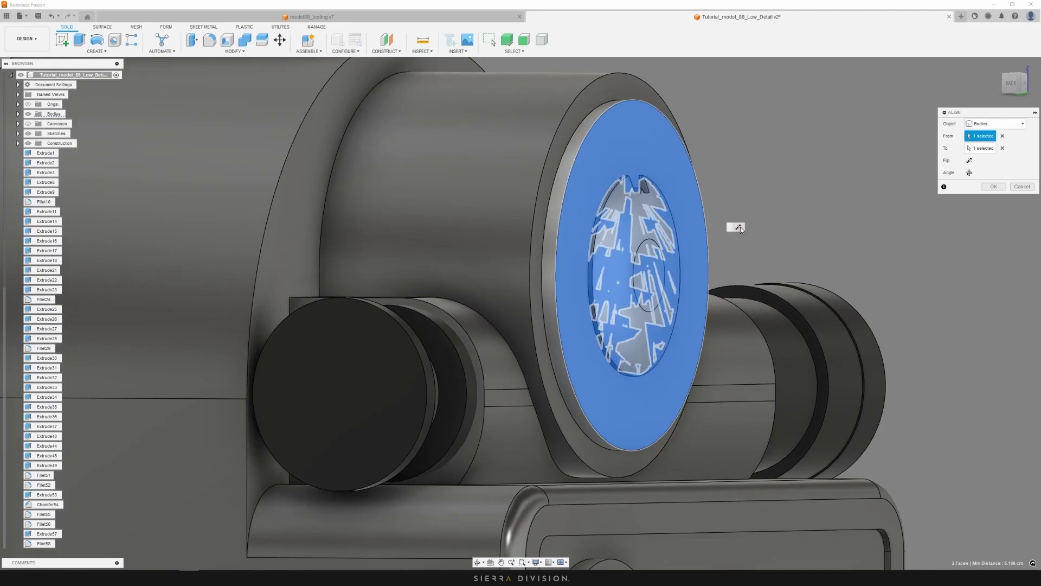
pyautogui.keyDown('shift'); pyautogui.moveTo(759, 212); pyautogui.dragTo(741, 269, button='middle'); pyautogui.keyUp('shift')
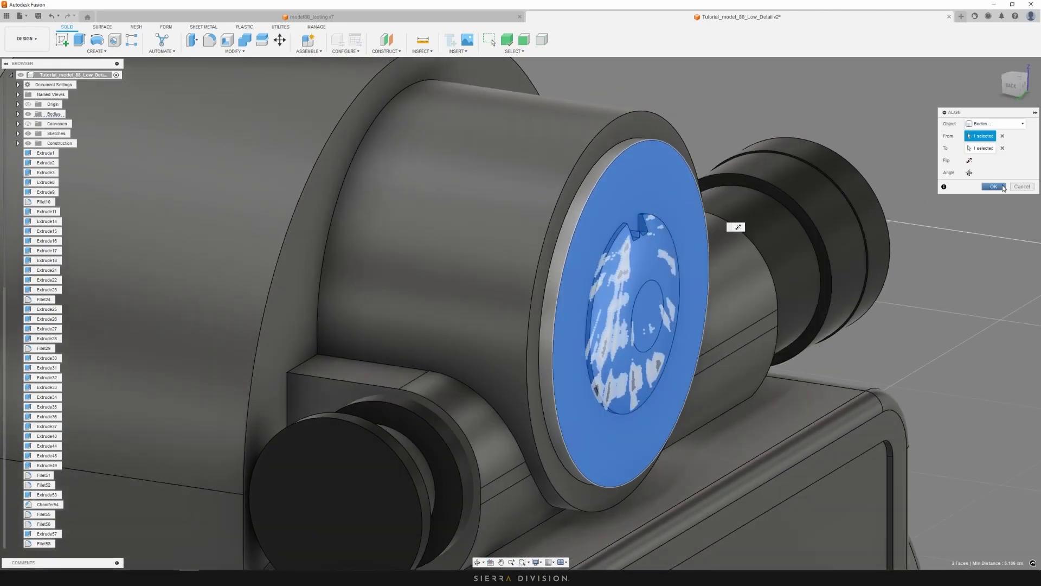
pyautogui.click(993, 186)
pyautogui.scroll(-5, 895, 277)
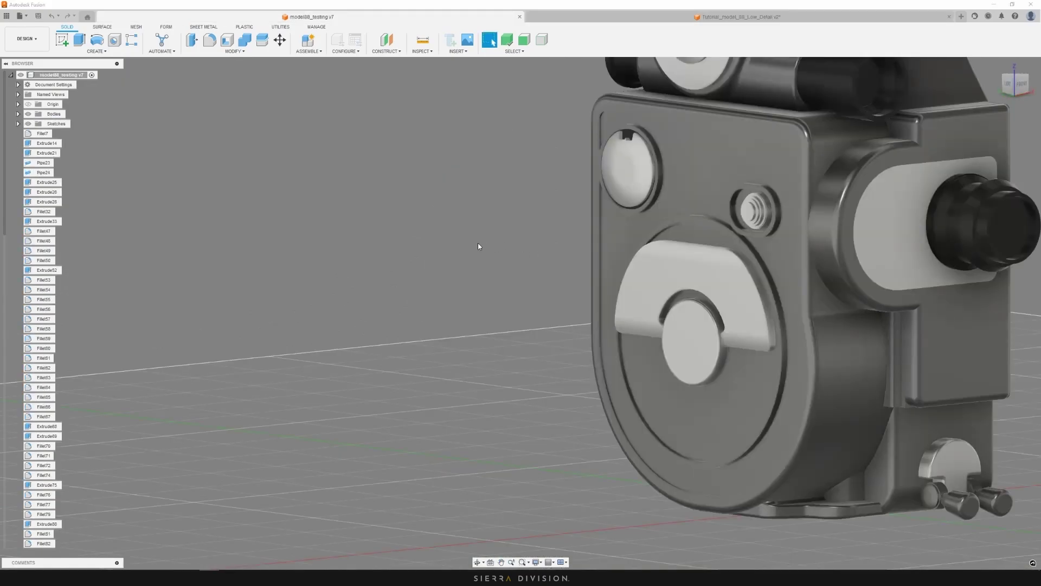
# Examine the semicircular winding plate in the model88_testing document and compare it with the disassembled camera photo on the Miro board
pyautogui.moveTo(478, 246); pyautogui.dragTo(404, 287, button='middle')
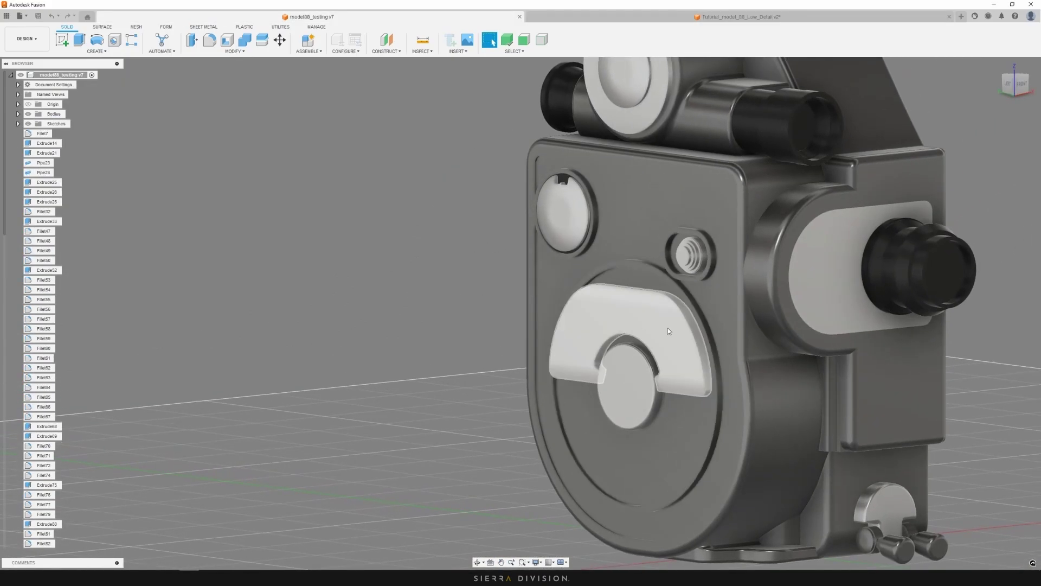
pyautogui.click(651, 329)
pyautogui.keyDown('shift'); pyautogui.moveTo(651, 330); pyautogui.dragTo(583, 316, button='middle'); pyautogui.keyUp('shift')
pyautogui.click(503, 327)
pyautogui.scroll(3, 504, 328)
pyautogui.click(629, 340)
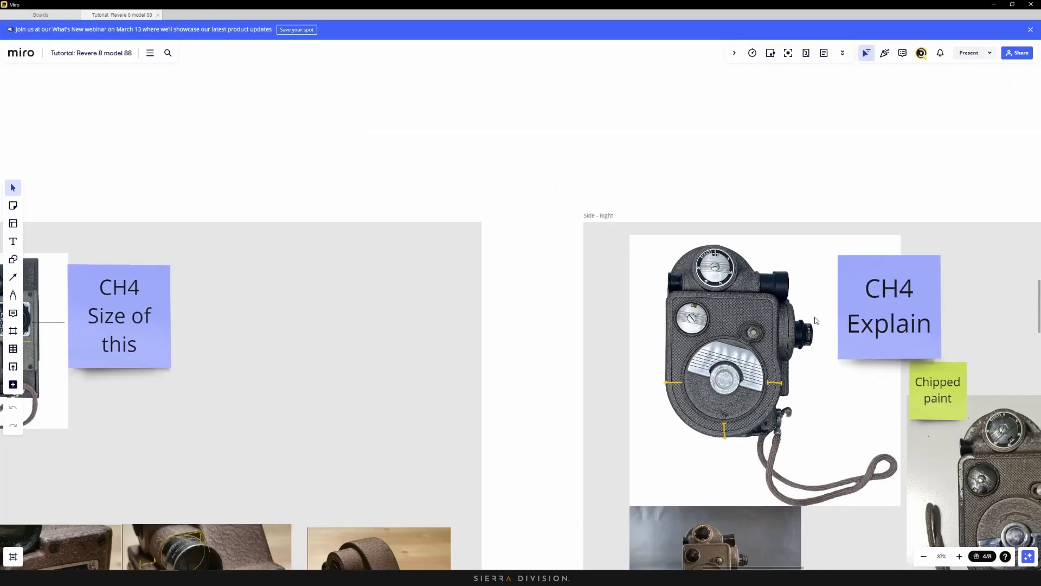
pyautogui.scroll(-10, 757, 311)
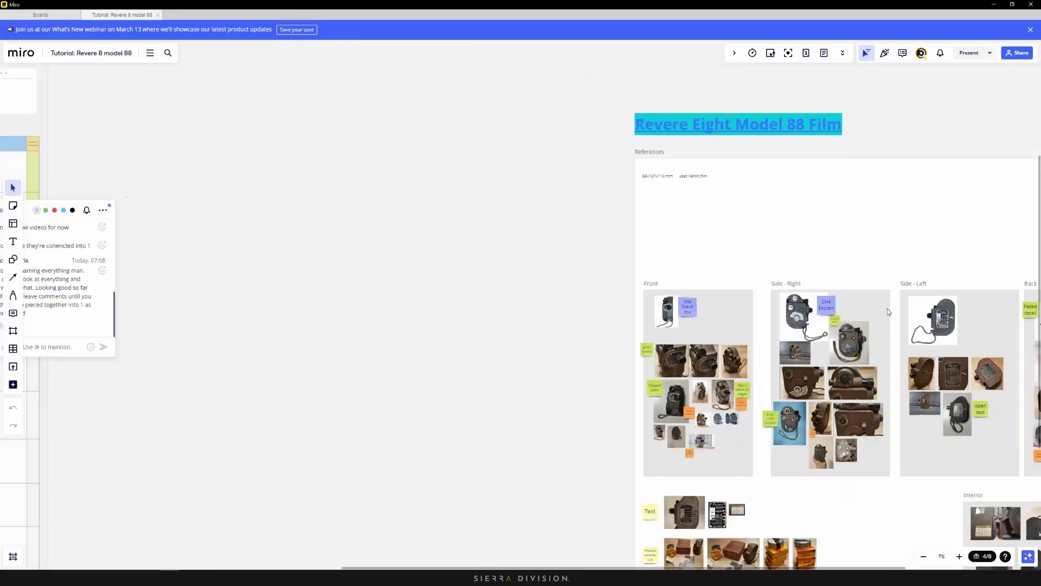
pyautogui.moveTo(887, 308); pyautogui.dragTo(580, 307, button='middle')
pyautogui.scroll(10, 822, 336)
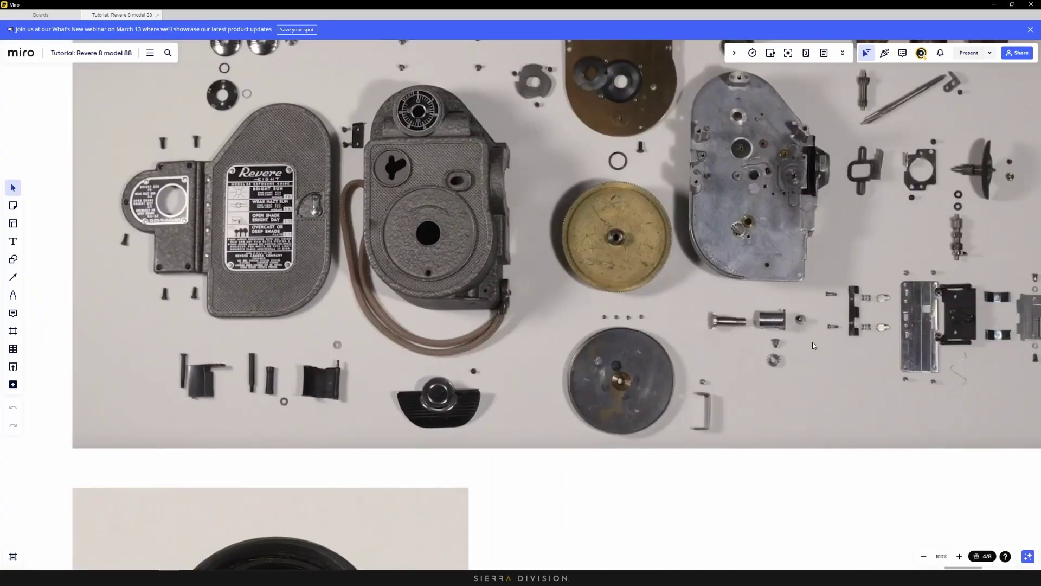
pyautogui.moveTo(813, 344); pyautogui.dragTo(767, 373, button='middle')
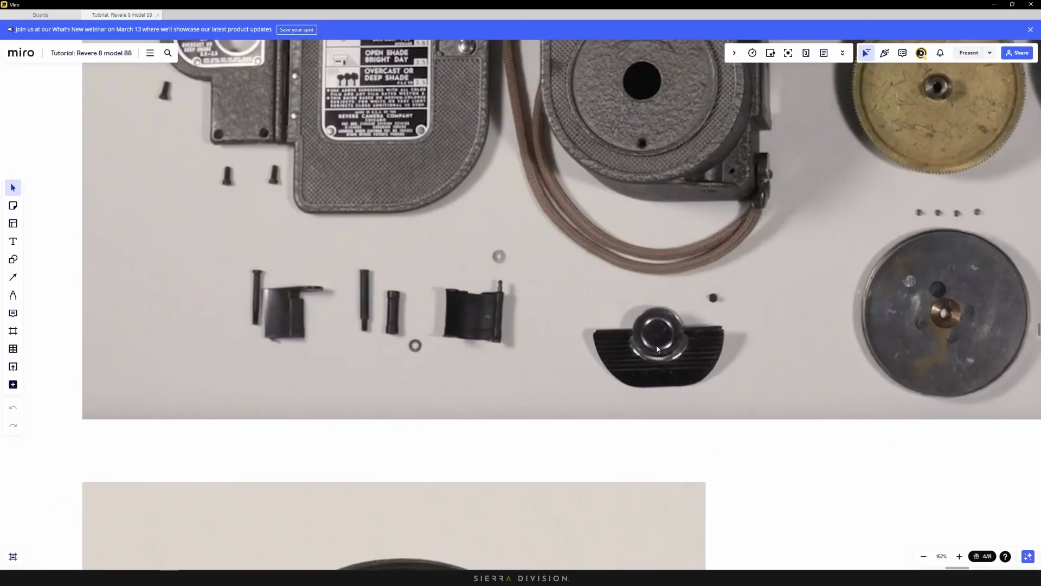
pyautogui.click(994, 5)
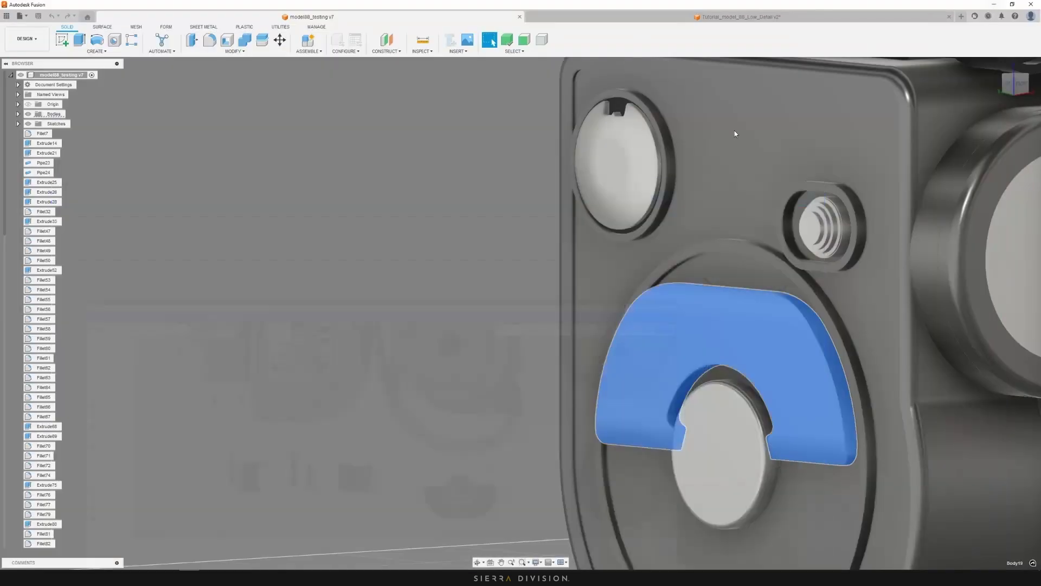
# Return to the Tutorial_model_88_Low_Detail document and inspect the semicircular plate's shape and thickness from the side
pyautogui.scroll(-3, 485, 257)
pyautogui.click(485, 259)
pyautogui.click(582, 21)
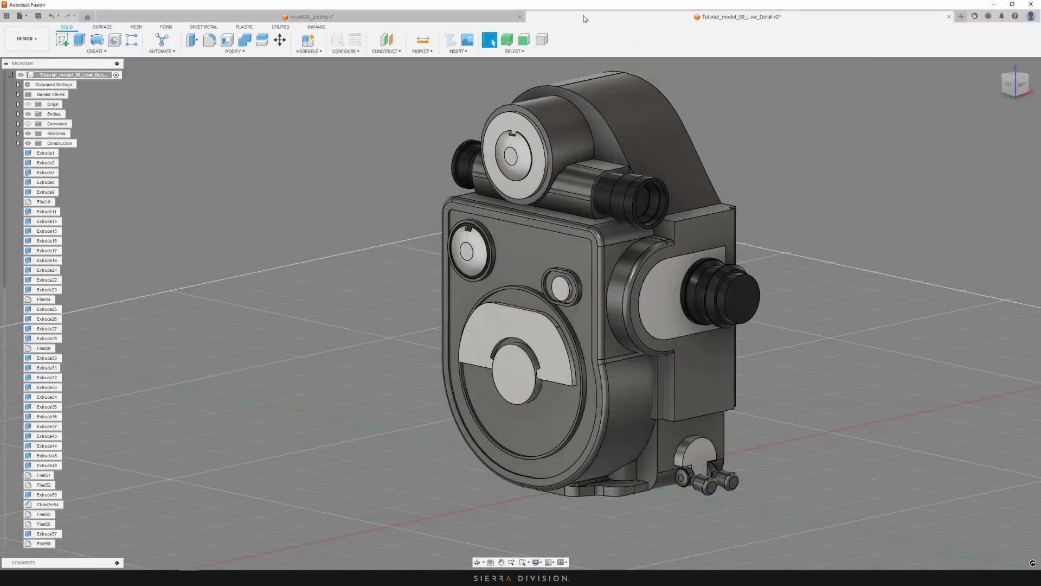
pyautogui.keyDown('shift'); pyautogui.moveTo(532, 331); pyautogui.dragTo(733, 342, button='middle'); pyautogui.keyUp('shift')
pyautogui.scroll(5, 722, 355)
pyautogui.press('Escape')
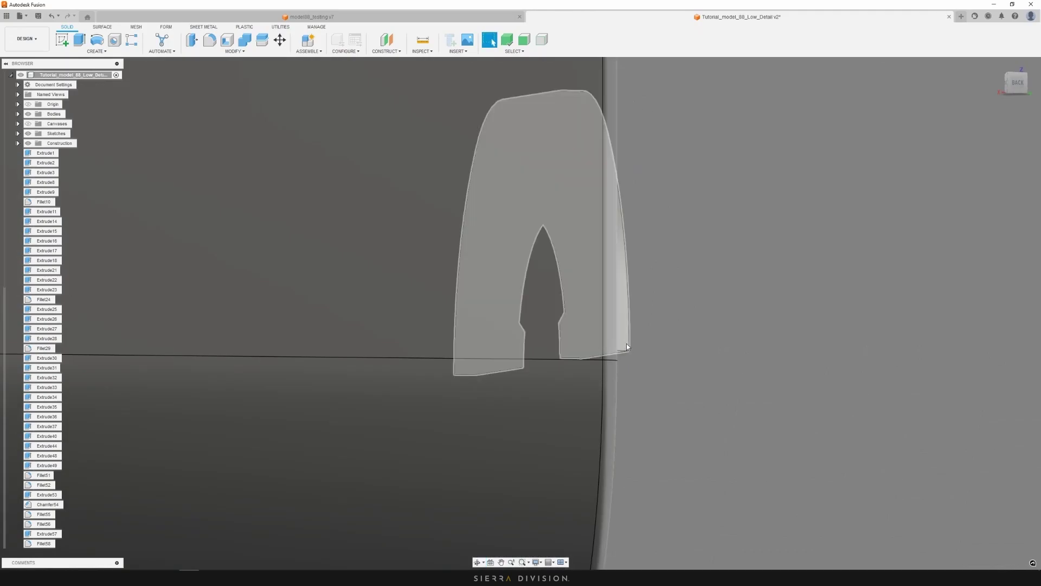
# Switch to the model88_testing document, isolate the semicircular winding plate and examine how its faces taper toward the edges
pyautogui.click(465, 22)
pyautogui.click(570, 313)
pyautogui.rightClick(565, 315)
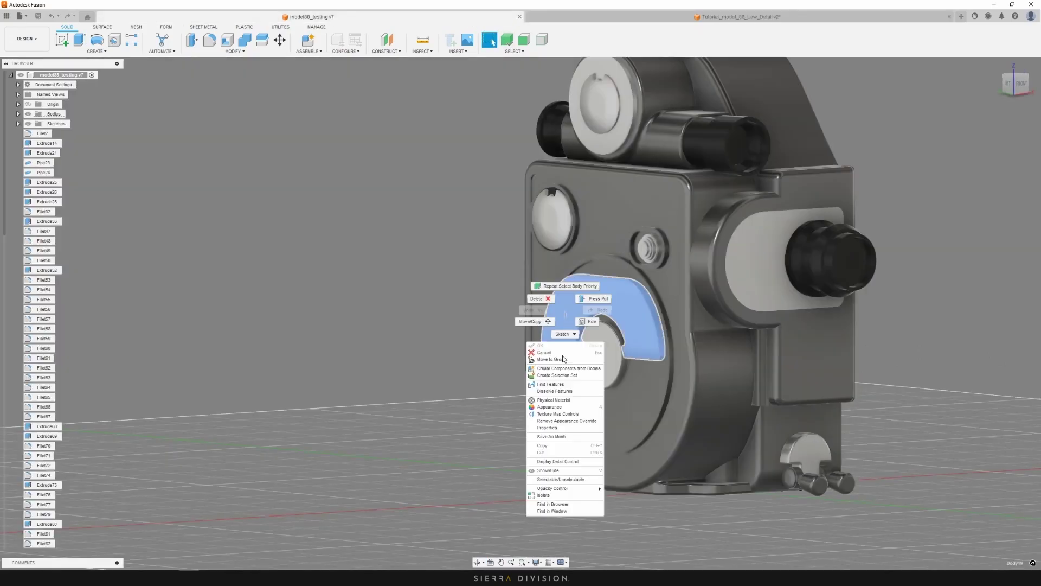
pyautogui.click(543, 494)
pyautogui.keyDown('shift'); pyautogui.moveTo(594, 449); pyautogui.dragTo(732, 317, button='middle'); pyautogui.keyUp('shift')
pyautogui.moveTo(652, 214); pyautogui.dragTo(712, 366, button='middle')
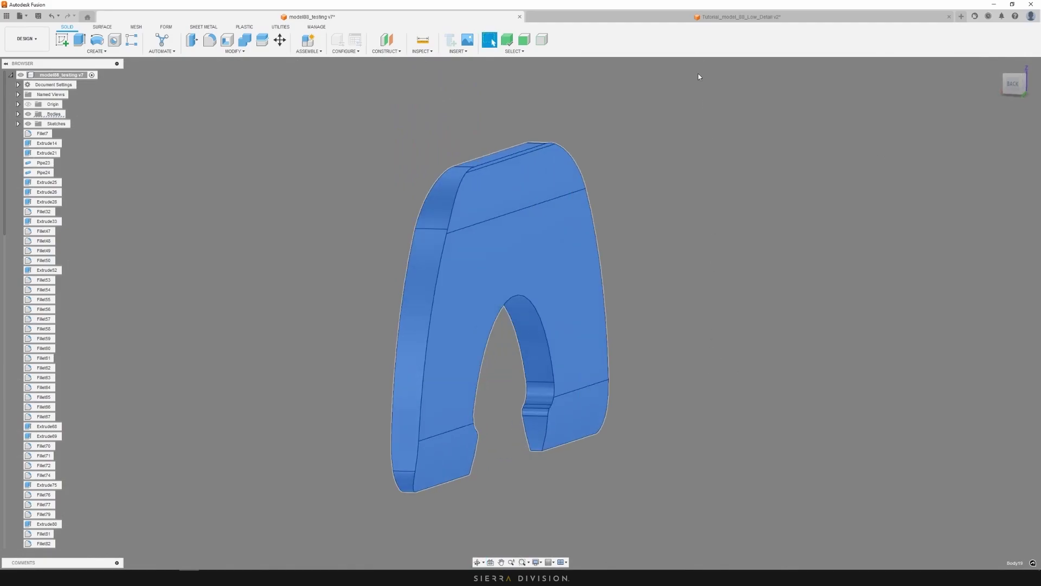
# Return to the Tutorial_model_88_Low_Detail document and isolate the semicircular winding plate on the camera's side
pyautogui.click(693, 18)
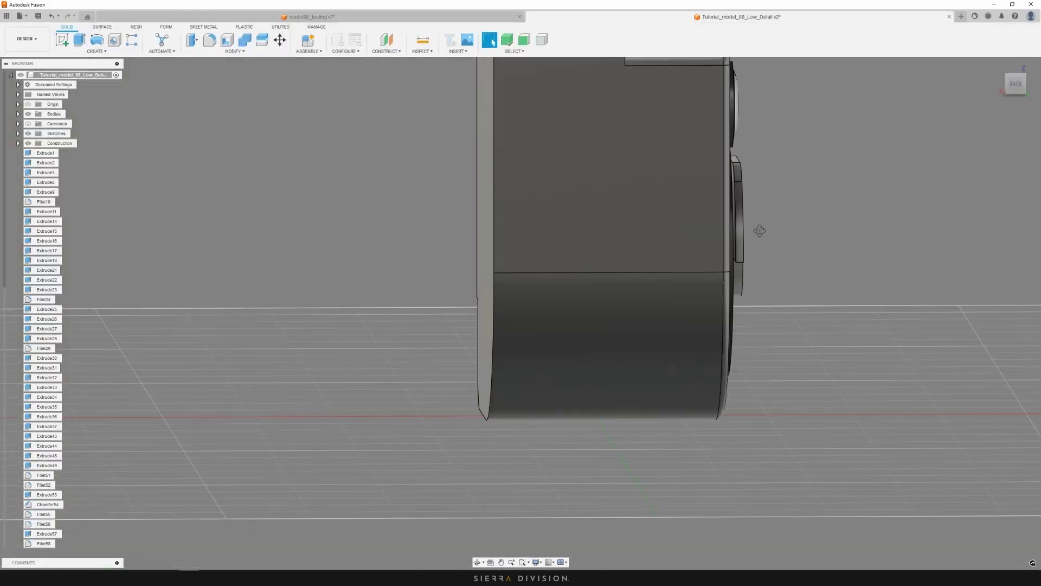
pyautogui.keyDown('shift'); pyautogui.moveTo(759, 230); pyautogui.dragTo(722, 253, button='middle'); pyautogui.keyUp('shift')
pyautogui.click(811, 175)
pyautogui.moveTo(811, 176); pyautogui.dragTo(683, 249, button='middle')
pyautogui.rightClick(707, 228)
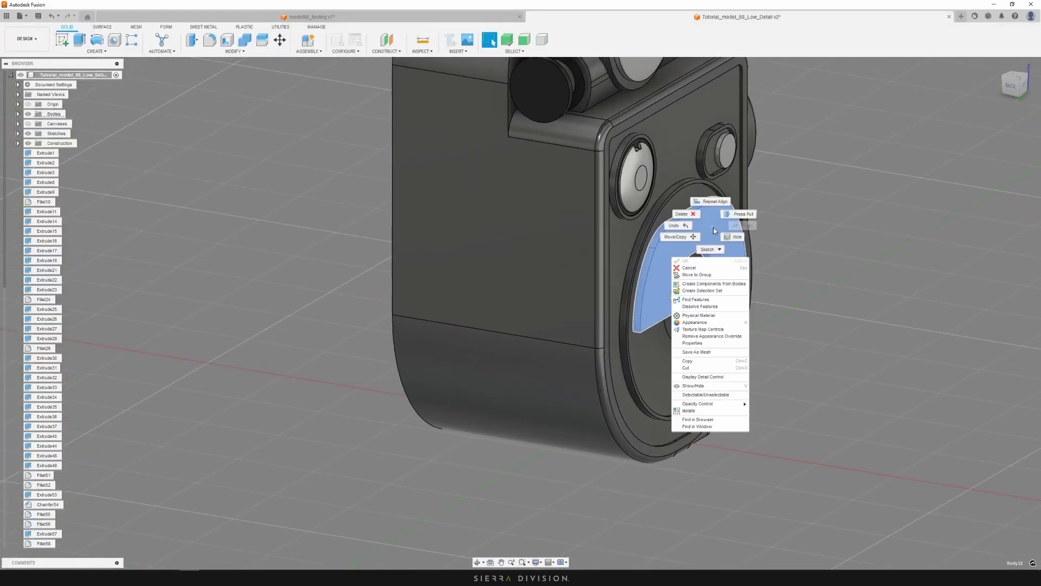
pyautogui.click(915, 243)
pyautogui.rightClick(712, 232)
pyautogui.click(710, 420)
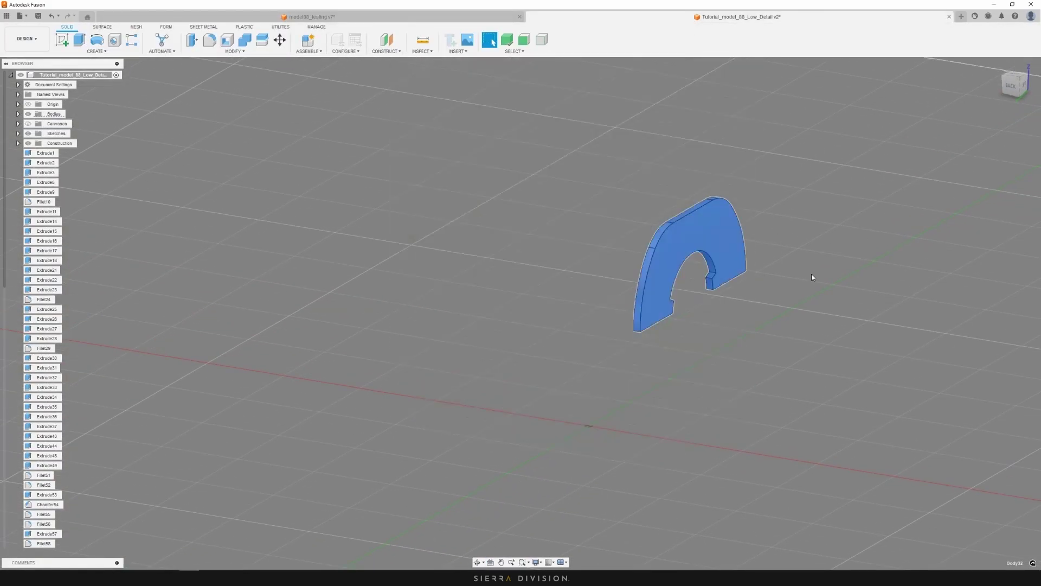
pyautogui.click(568, 136)
pyautogui.click(542, 40)
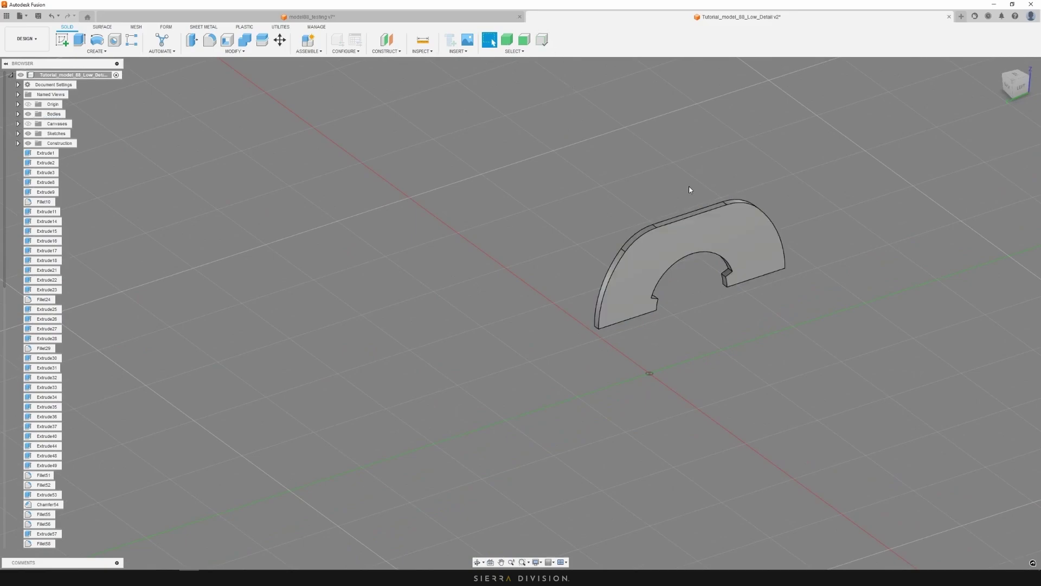
# Chamfer the plate's straight top outer edge with the Two Distance type and Tangent Chain off, running much farther down the face than across the thickness
pyautogui.press('c')
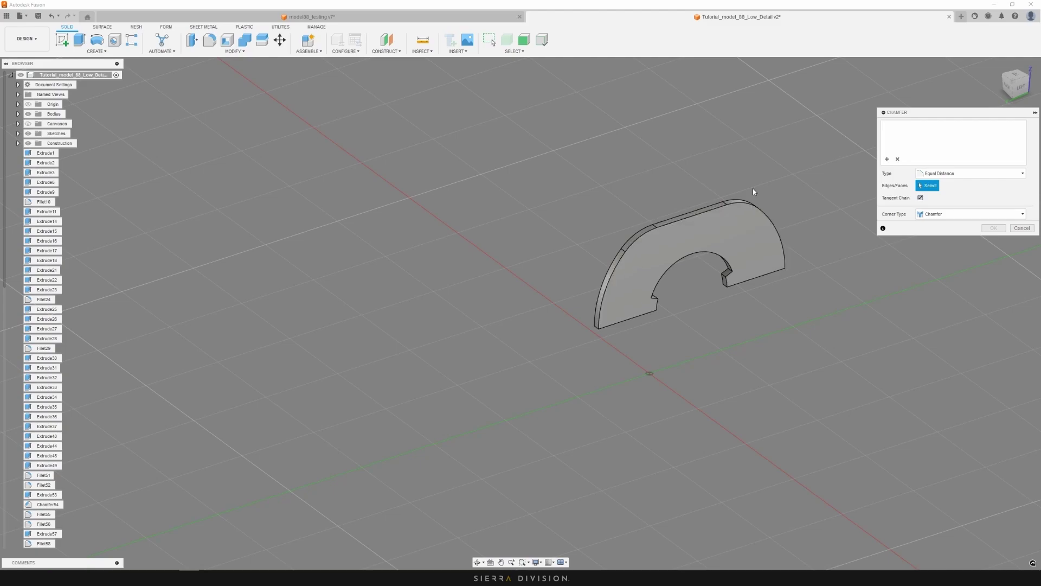
pyautogui.click(920, 197)
pyautogui.click(702, 213)
pyautogui.keyDown('shift'); pyautogui.moveTo(702, 213); pyautogui.dragTo(727, 199, button='middle'); pyautogui.keyUp('shift')
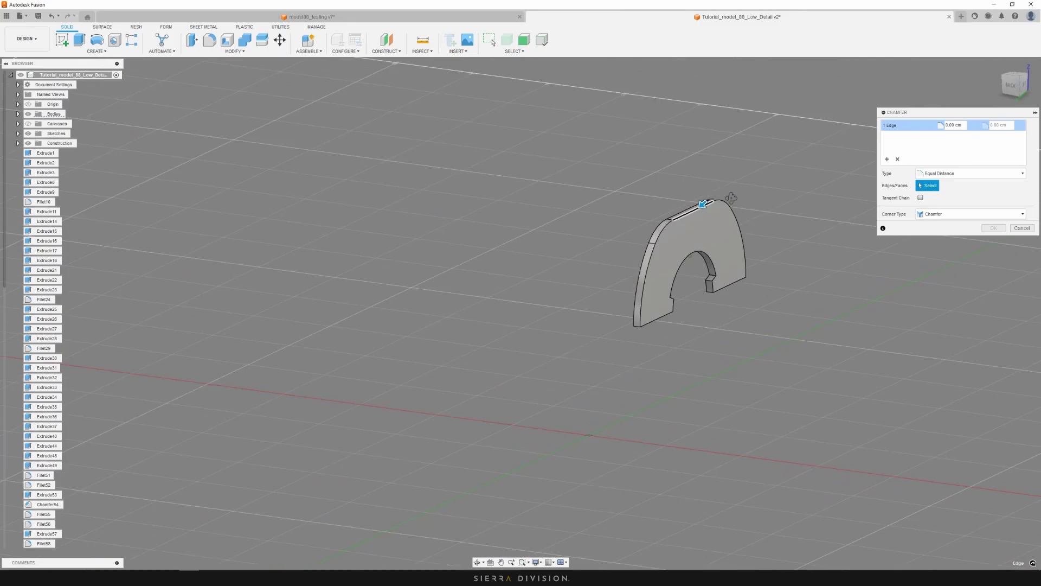
pyautogui.scroll(5, 704, 200)
pyautogui.moveTo(702, 200); pyautogui.dragTo(706, 258)
pyautogui.click(953, 173)
pyautogui.click(953, 196)
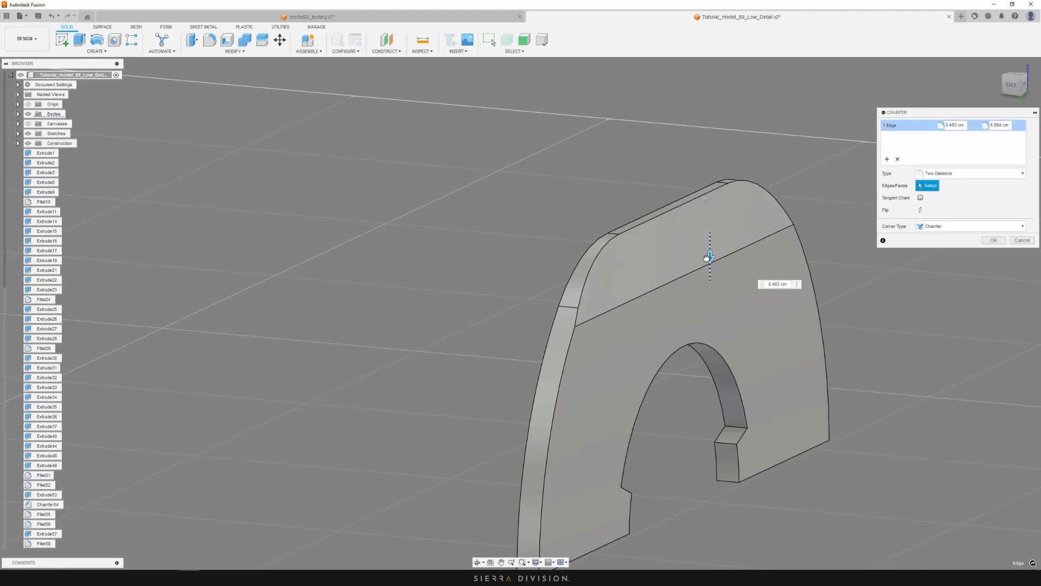
pyautogui.moveTo(706, 197); pyautogui.dragTo(705, 198)
pyautogui.click(990, 240)
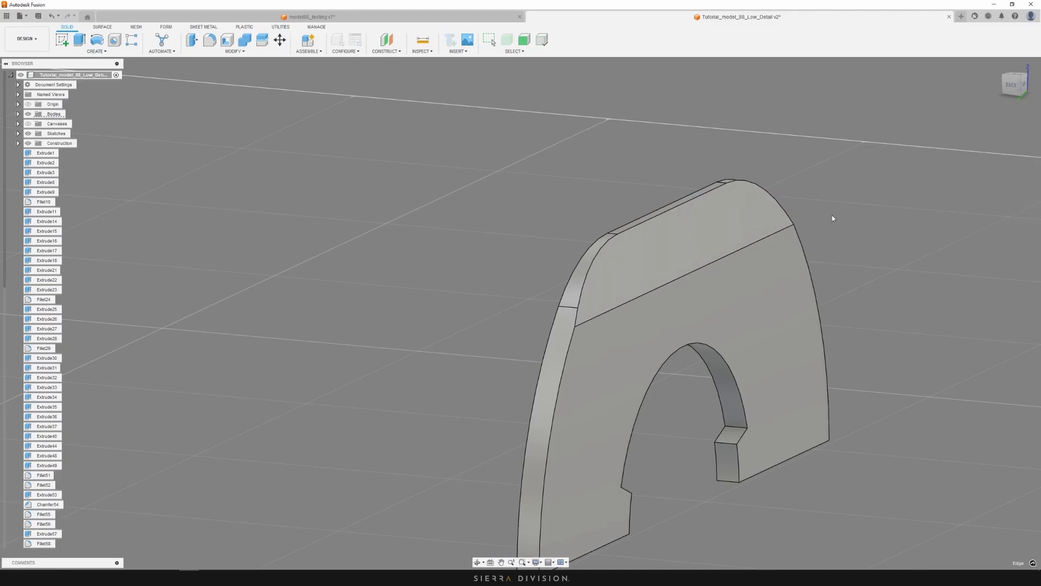
# Fillet the lower edge of the top chamfer with a large radius so it blends smoothly into the plate's outer face
pyautogui.click(726, 256)
pyautogui.press('f')
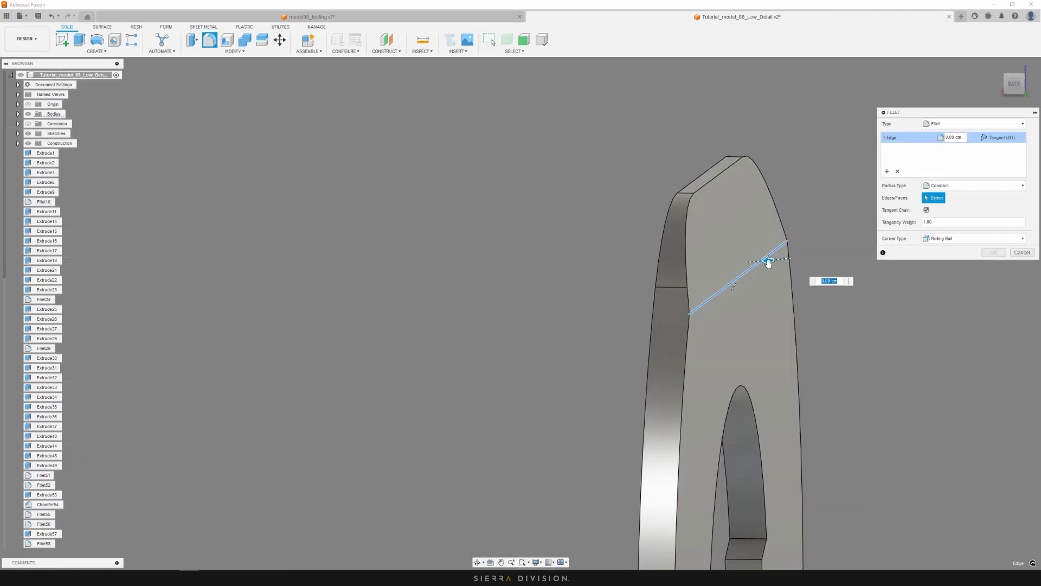
pyautogui.moveTo(769, 263); pyautogui.dragTo(763, 260)
pyautogui.click(993, 240)
# Add a small two-distance chamfer to the outer bottom edges of both plate legs
pyautogui.keyDown('shift'); pyautogui.moveTo(906, 222); pyautogui.dragTo(909, 217, button='middle'); pyautogui.keyUp('shift')
pyautogui.scroll(-3, 901, 223)
pyautogui.keyDown('shift'); pyautogui.moveTo(894, 253); pyautogui.dragTo(814, 275, button='middle'); pyautogui.keyUp('shift')
pyautogui.scroll(3, 763, 307)
pyautogui.click(763, 305)
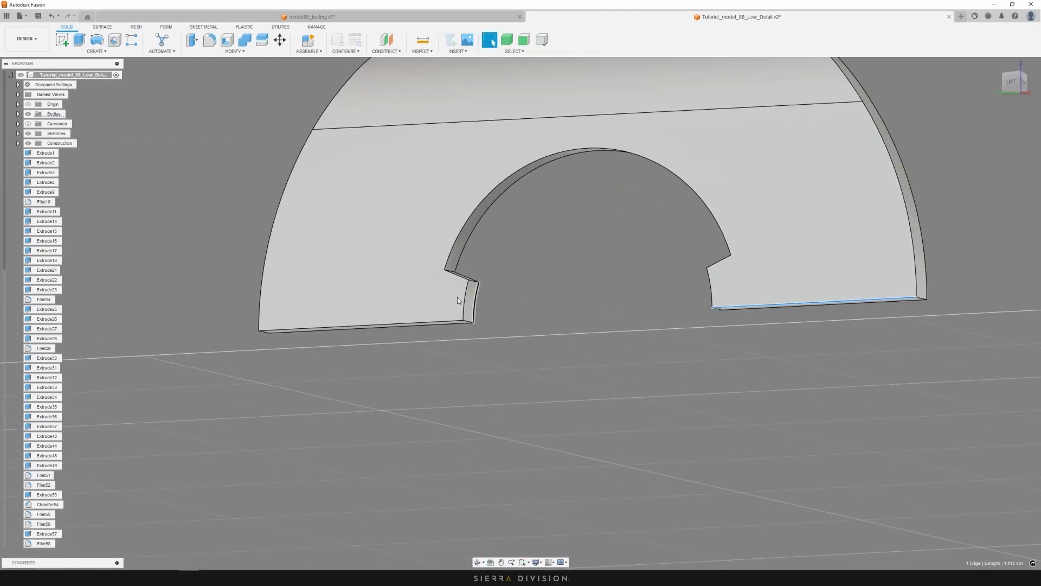
pyautogui.keyDown('ctrl'); pyautogui.click(437, 320); pyautogui.keyUp('ctrl')
pyautogui.keyDown('shift'); pyautogui.moveTo(451, 304); pyautogui.dragTo(438, 303, button='middle'); pyautogui.keyUp('shift')
pyautogui.press('c')
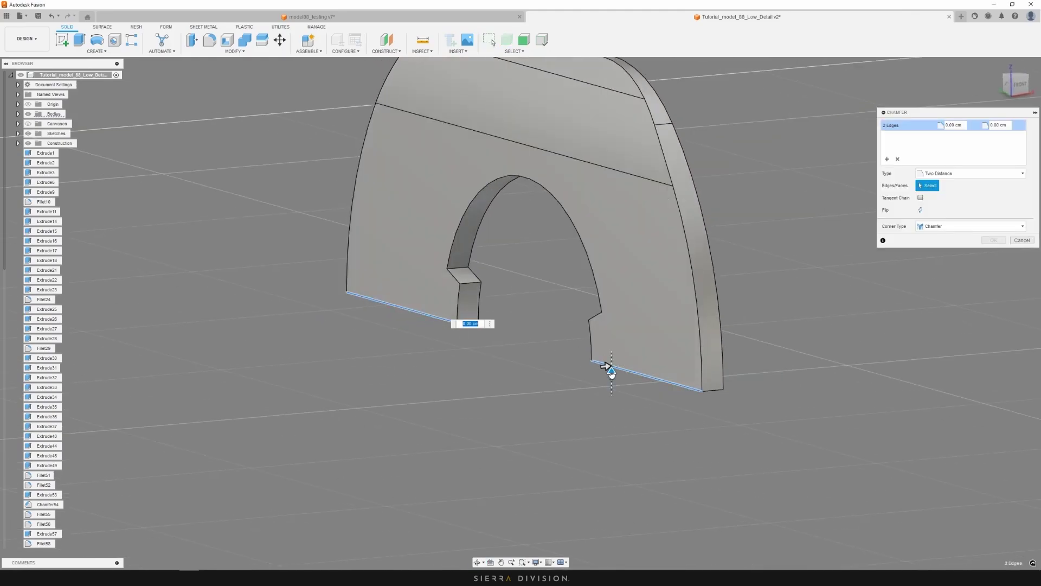
pyautogui.moveTo(612, 373); pyautogui.dragTo(611, 369)
pyautogui.click(992, 240)
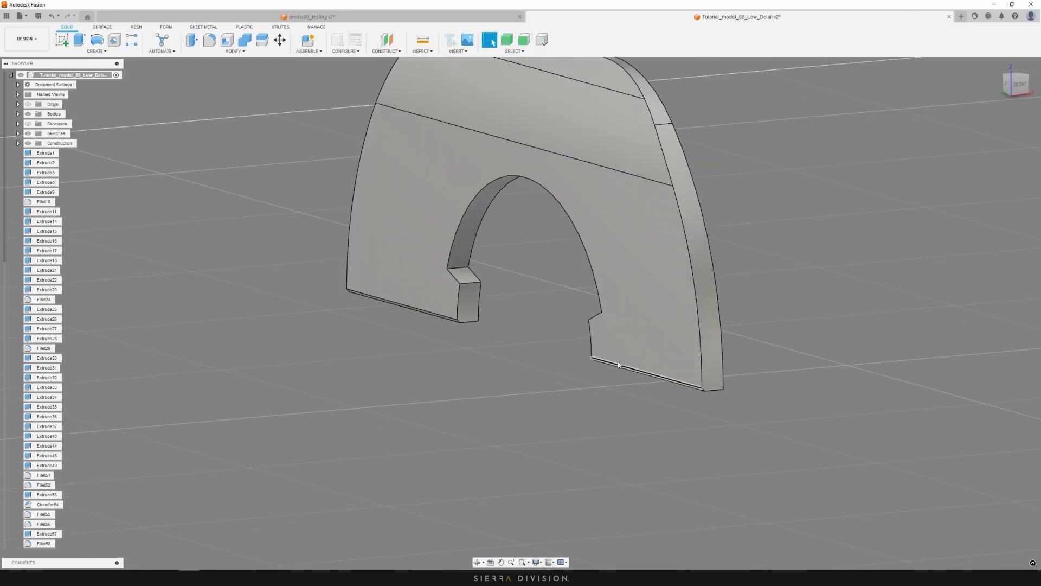
# Fillet the upper edges of both leg chamfers with a radius of about 1.48 cm and check the plate's side profile
pyautogui.click(424, 314)
pyautogui.press('f')
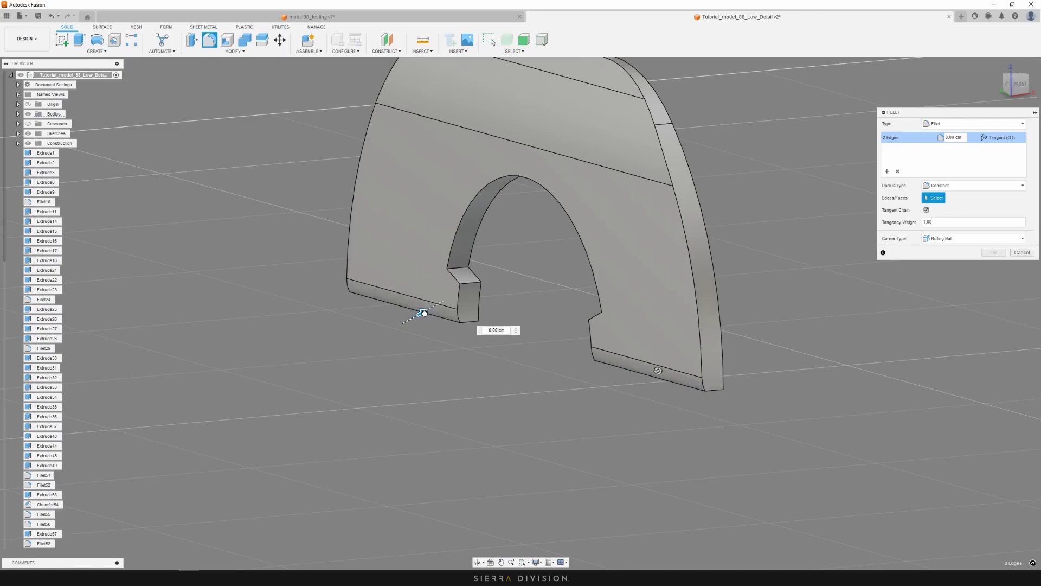
pyautogui.moveTo(421, 312); pyautogui.dragTo(452, 300)
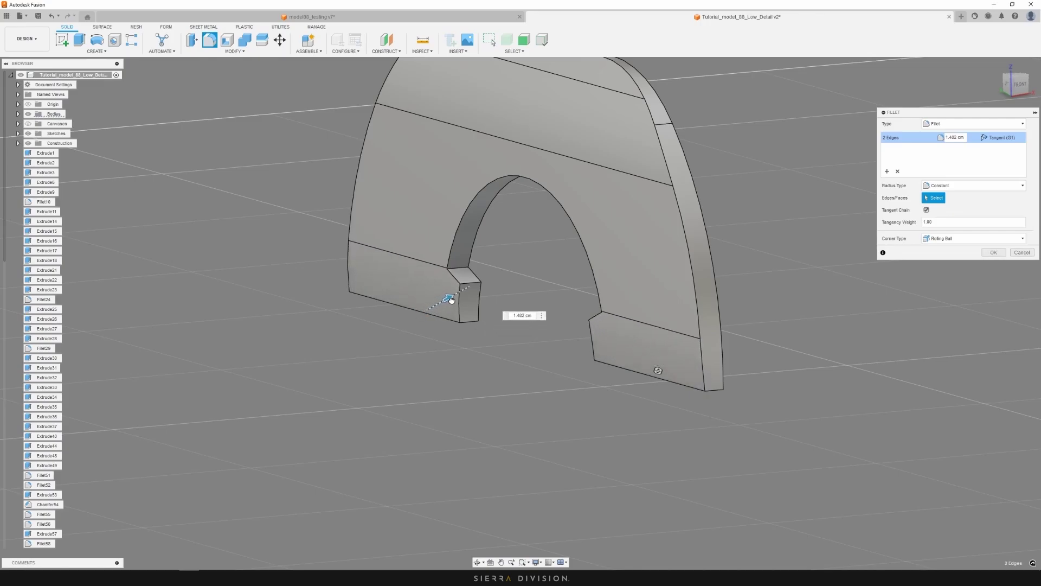
pyautogui.click(993, 252)
pyautogui.keyDown('shift'); pyautogui.moveTo(798, 255); pyautogui.dragTo(762, 250, button='middle'); pyautogui.keyUp('shift')
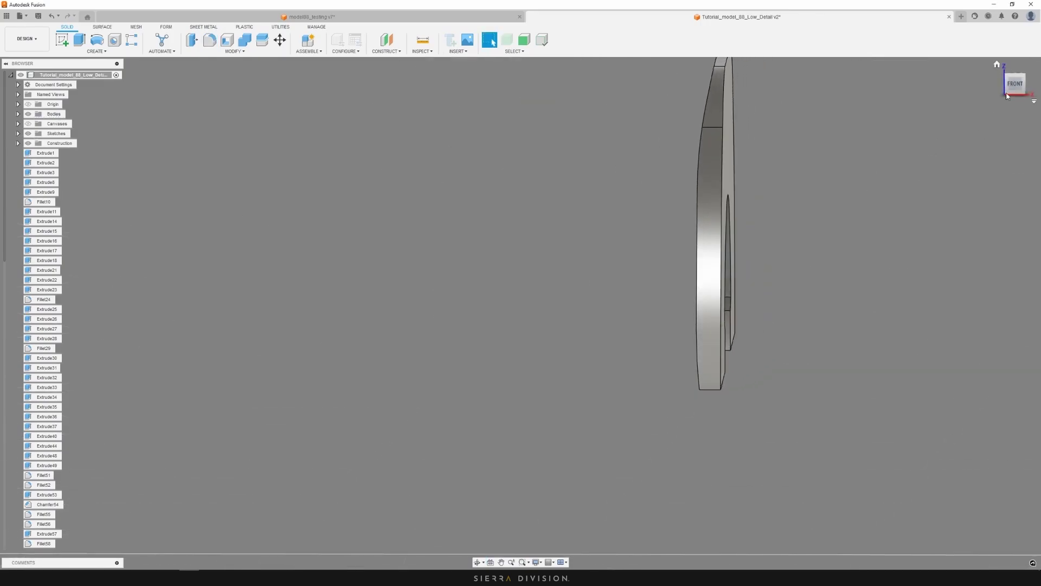
pyautogui.click(998, 91)
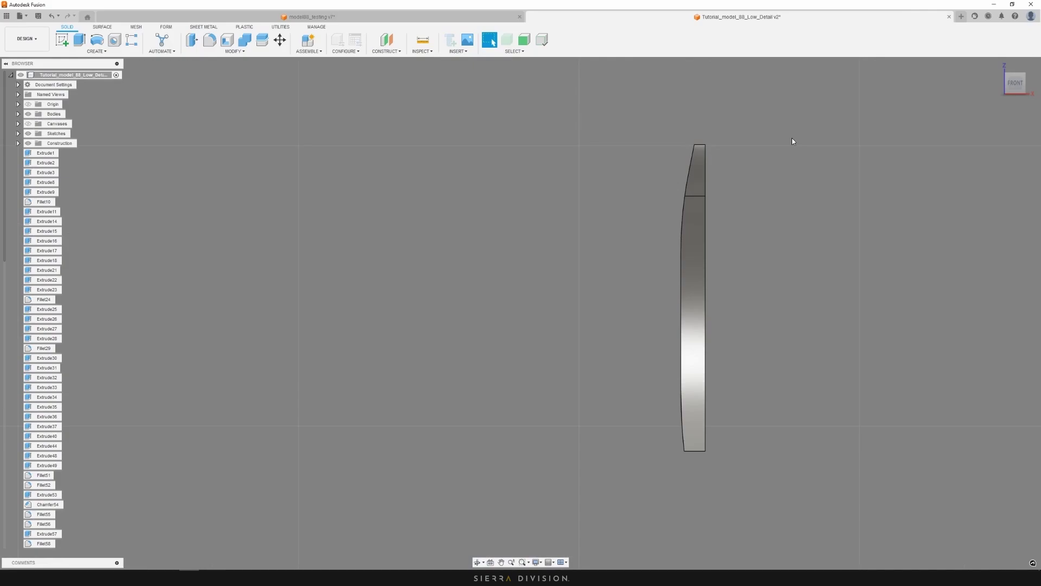
pyautogui.keyDown('shift'); pyautogui.moveTo(739, 190); pyautogui.dragTo(755, 194, button='middle'); pyautogui.keyUp('shift')
pyautogui.keyDown('shift'); pyautogui.moveTo(588, 184); pyautogui.dragTo(567, 177, button='middle'); pyautogui.keyUp('shift')
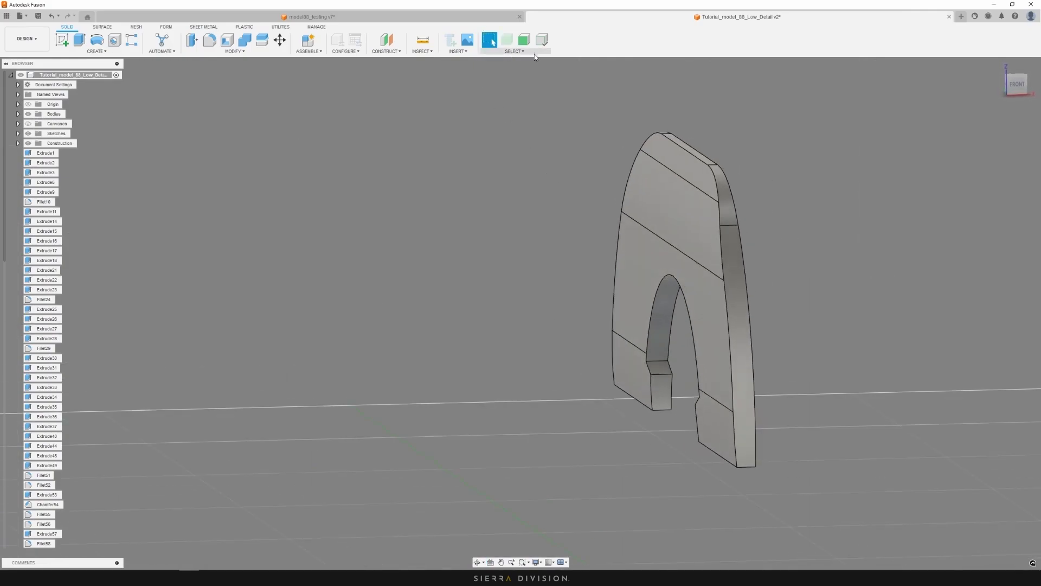
# Try chamfering the front and back bottom edges of both legs together, with distances of about 0.05 and 0.03 cm
pyautogui.keyDown('shift'); pyautogui.moveTo(564, 130); pyautogui.dragTo(671, 162, button='middle'); pyautogui.keyUp('shift')
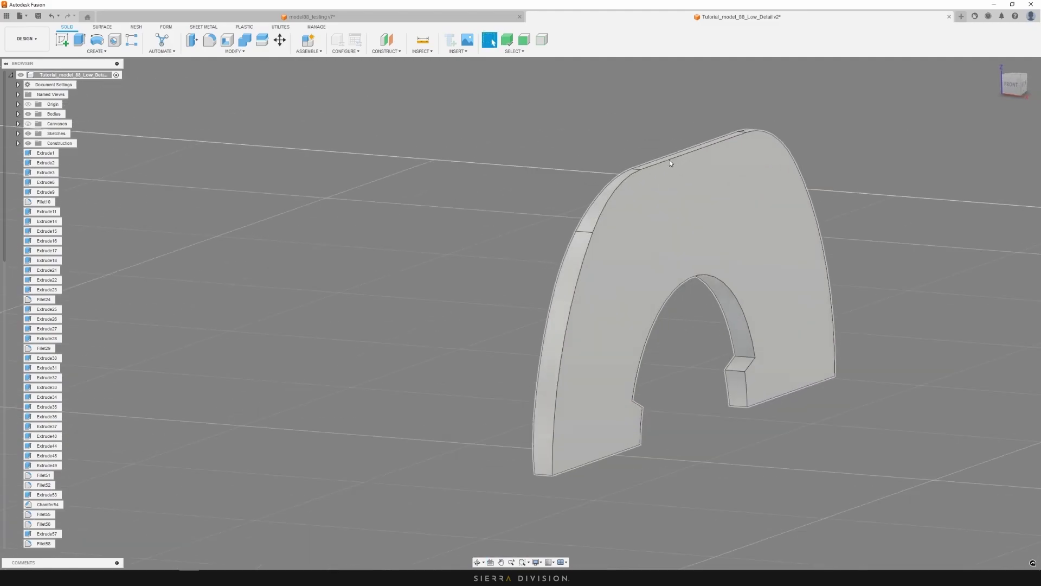
pyautogui.keyDown('shift'); pyautogui.moveTo(696, 248); pyautogui.dragTo(805, 249, button='middle'); pyautogui.keyUp('shift')
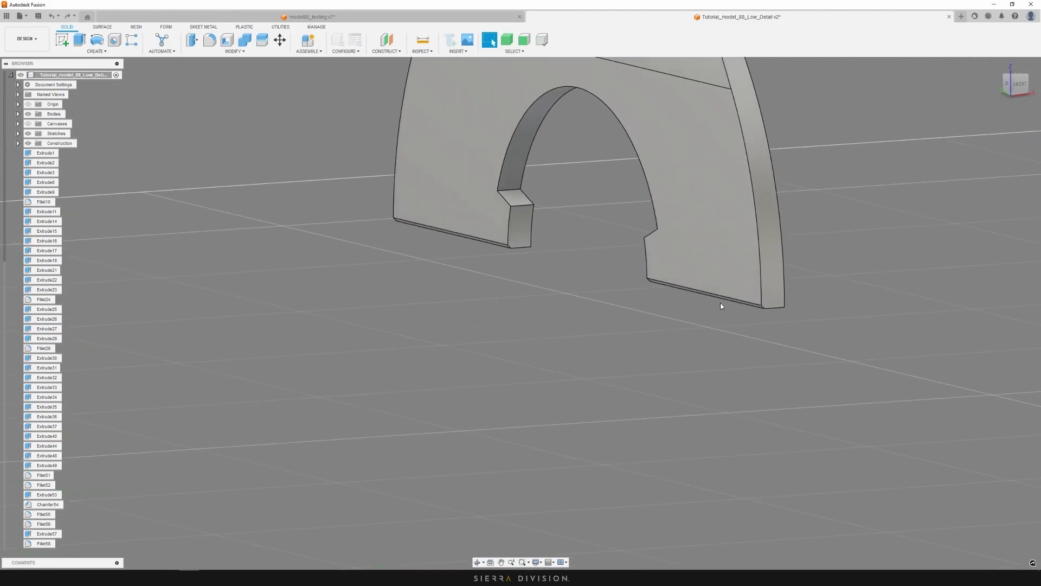
pyautogui.keyDown('shift'); pyautogui.moveTo(720, 305); pyautogui.dragTo(682, 297, button='middle'); pyautogui.keyUp('shift')
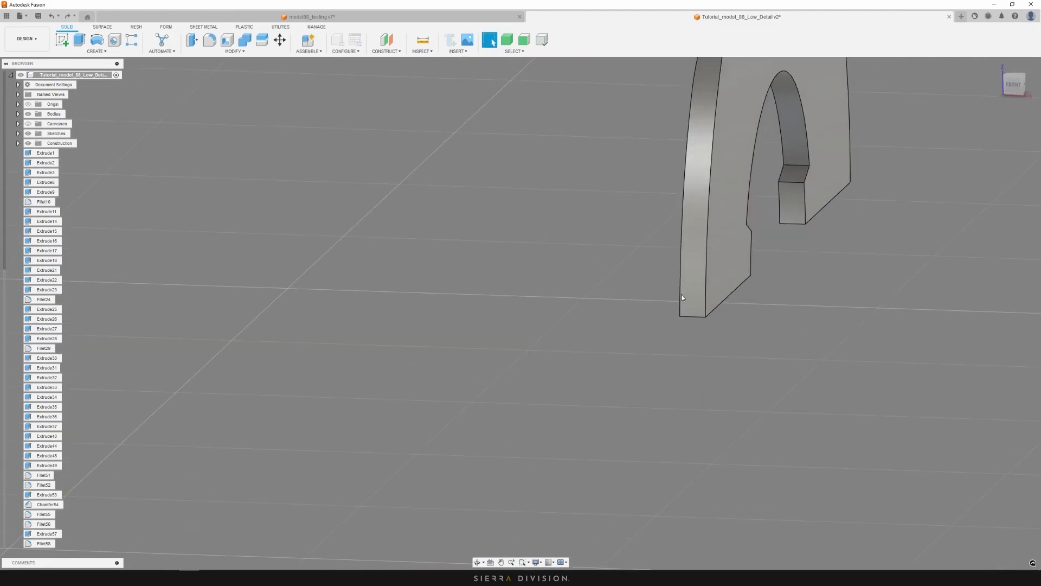
pyautogui.click(711, 287)
pyautogui.click(728, 298)
pyautogui.click(690, 308)
pyautogui.press('c')
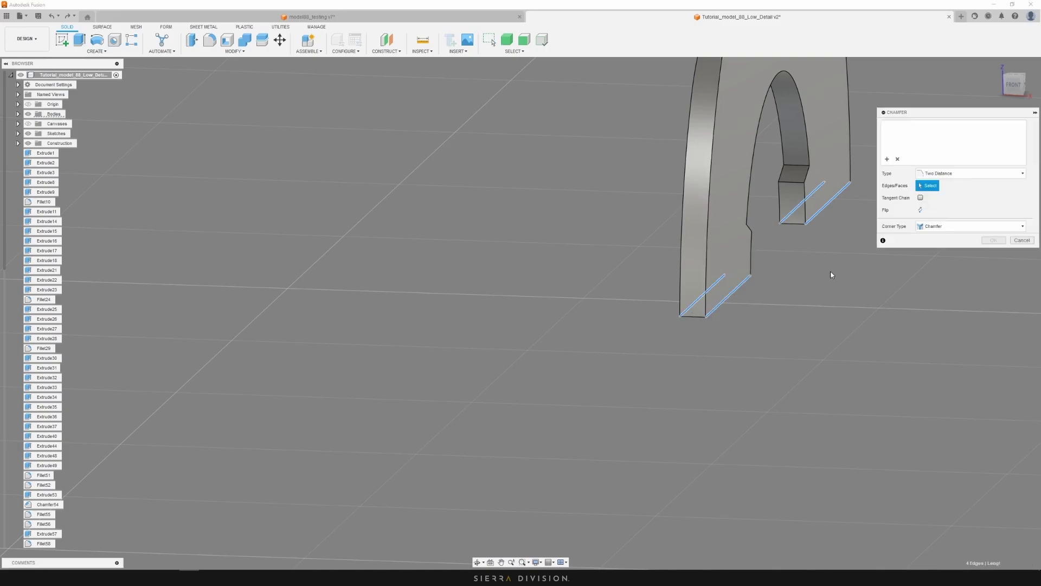
pyautogui.keyDown('shift'); pyautogui.moveTo(867, 236); pyautogui.dragTo(689, 333, button='middle'); pyautogui.keyUp('shift')
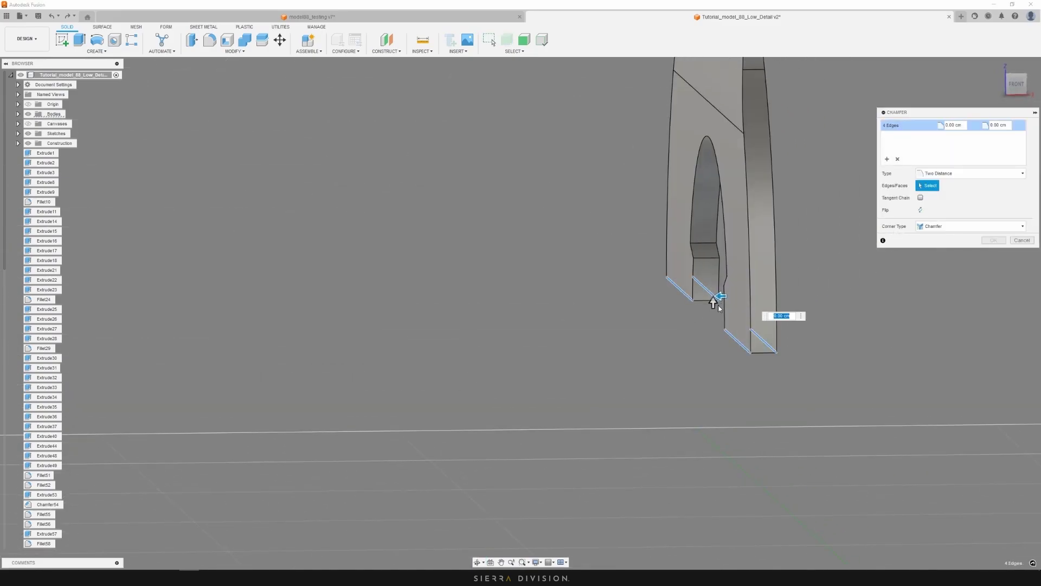
pyautogui.keyDown('shift'); pyautogui.moveTo(712, 300); pyautogui.dragTo(706, 274, button='middle'); pyautogui.keyUp('shift')
pyautogui.scroll(3, 719, 299)
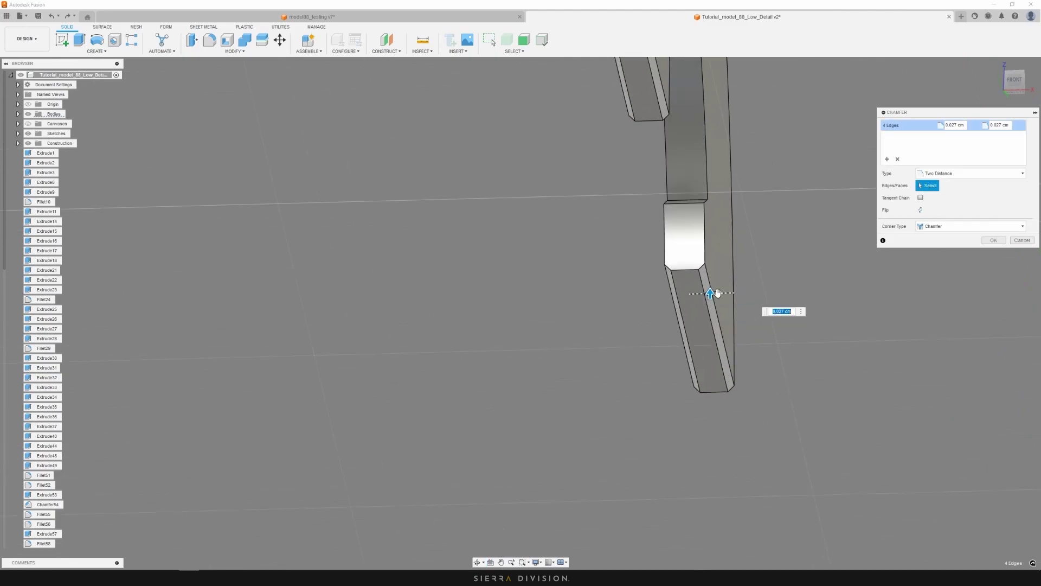
pyautogui.moveTo(718, 296); pyautogui.dragTo(708, 296)
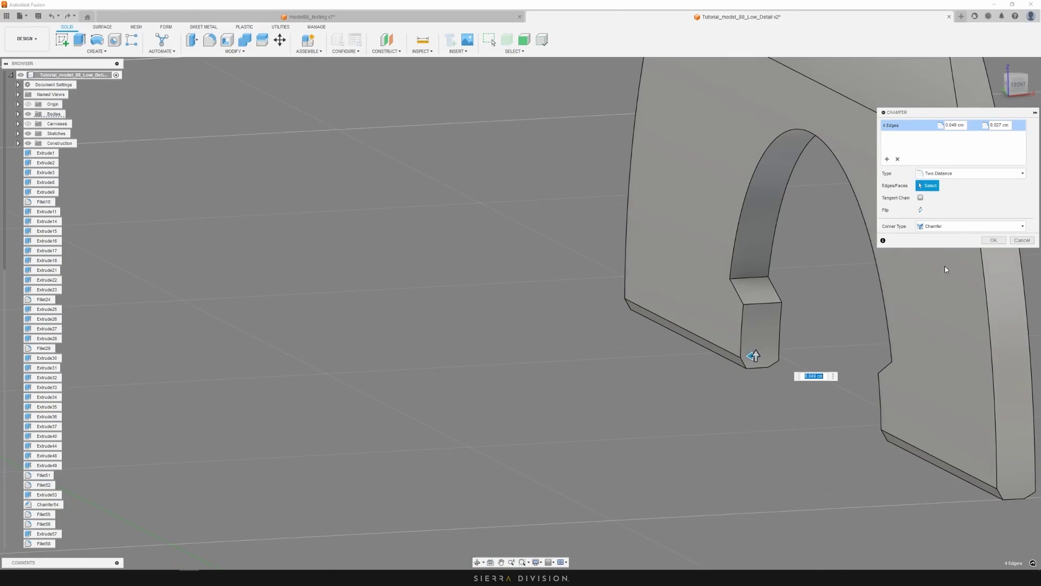
pyautogui.click(994, 240)
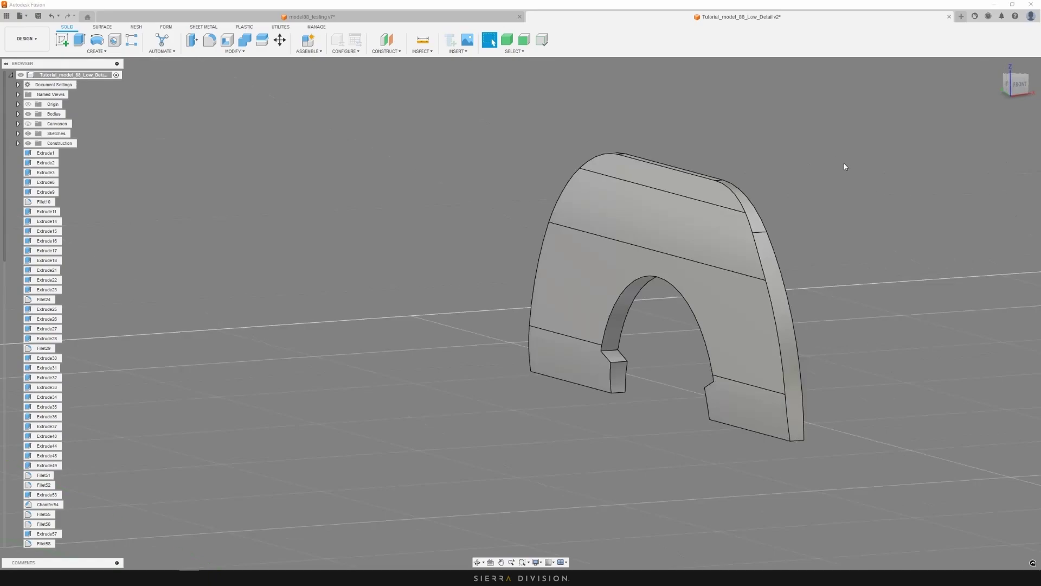
# Create a midplane between the plate's outer face and its flat back face
pyautogui.click(386, 51)
pyautogui.click(412, 85)
pyautogui.click(558, 242)
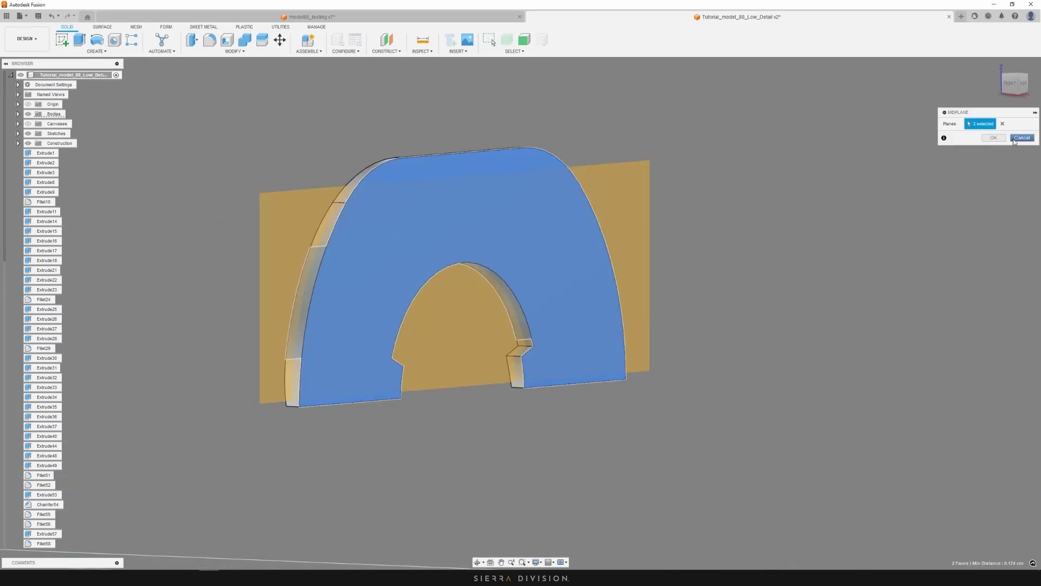
pyautogui.click(994, 138)
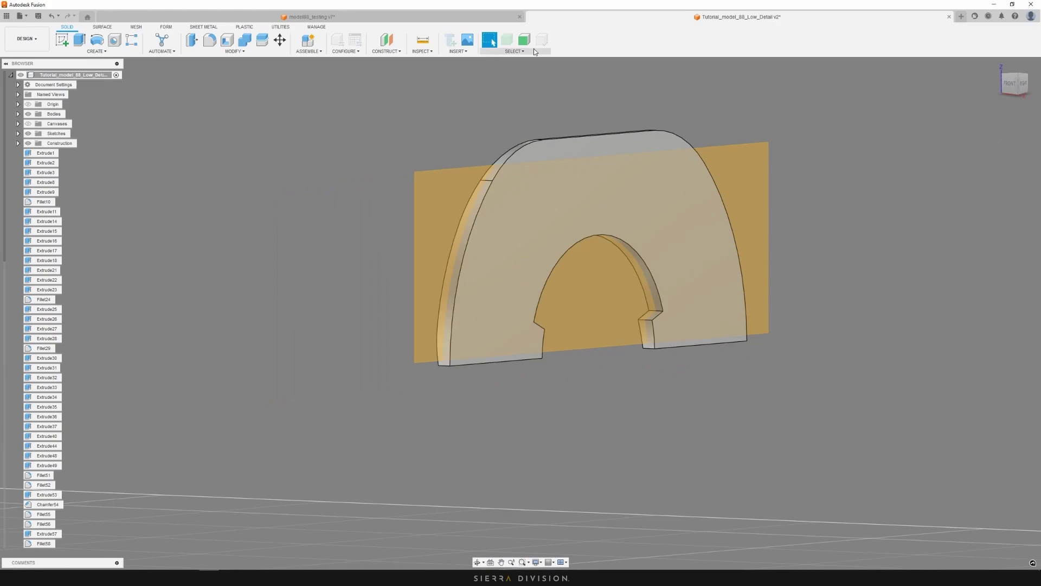
# Split the plate body along the midplane
pyautogui.click(646, 150)
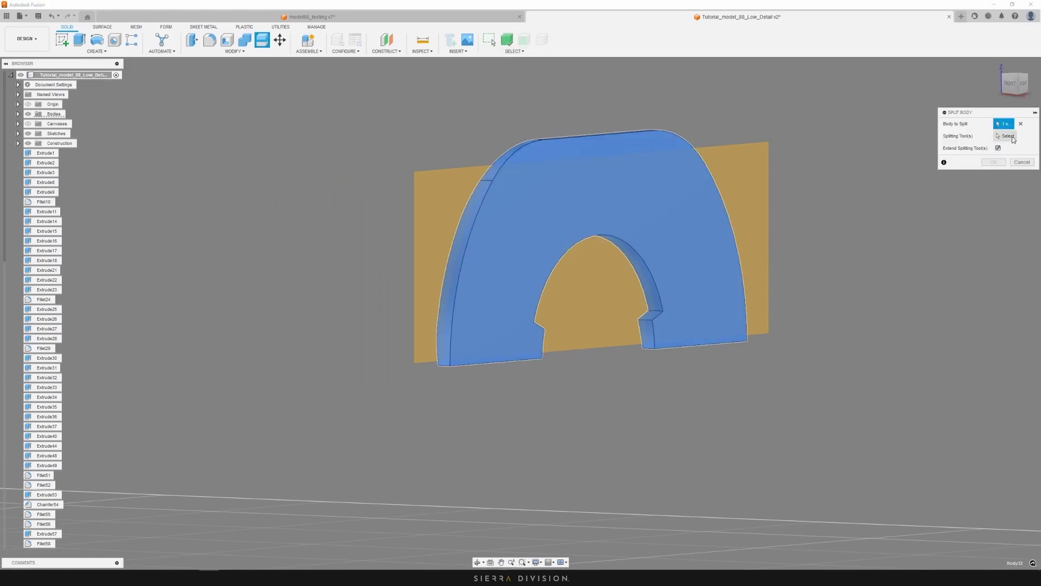
pyautogui.click(1006, 138)
pyautogui.click(736, 166)
pyautogui.click(1001, 152)
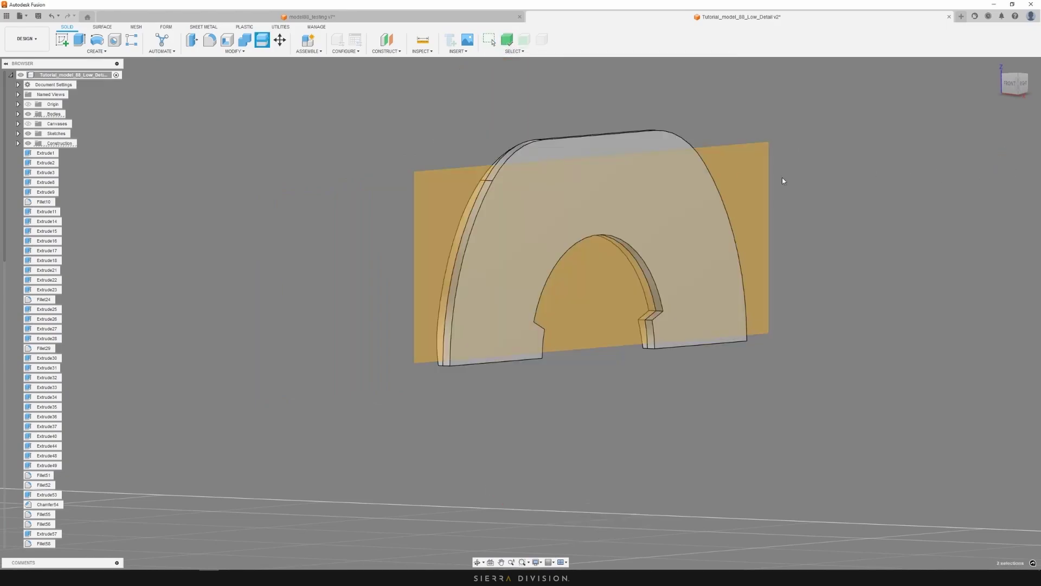
# Discard the plate's flat back half and mirror the curved half across the midplane with the Join operation
pyautogui.click(648, 178)
pyautogui.press('s')
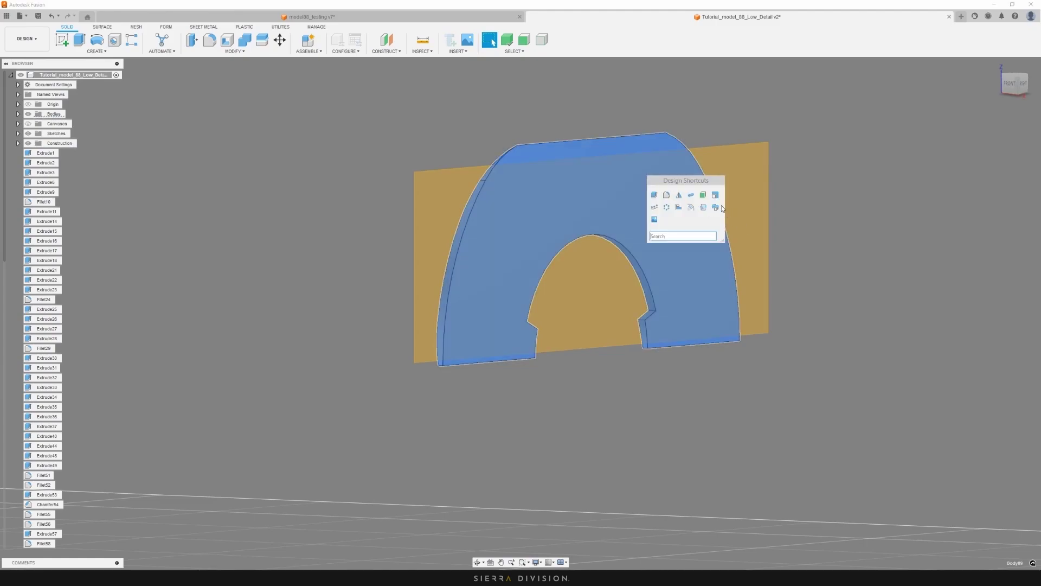
pyautogui.click(684, 196)
pyautogui.click(757, 166)
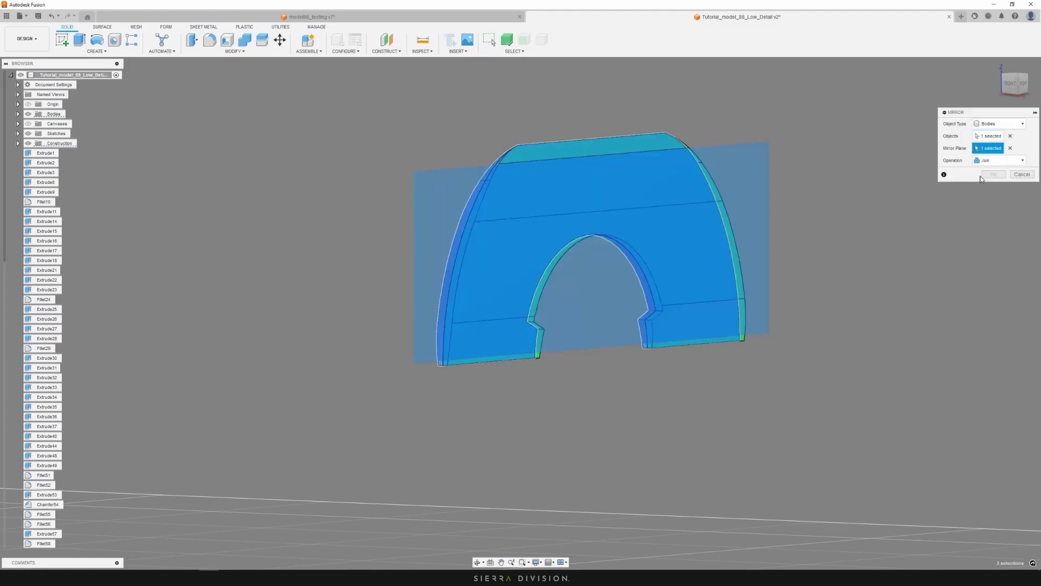
pyautogui.click(992, 174)
pyautogui.keyDown('shift'); pyautogui.moveTo(799, 171); pyautogui.dragTo(813, 166, button='middle'); pyautogui.keyUp('shift')
pyautogui.scroll(4, 597, 136)
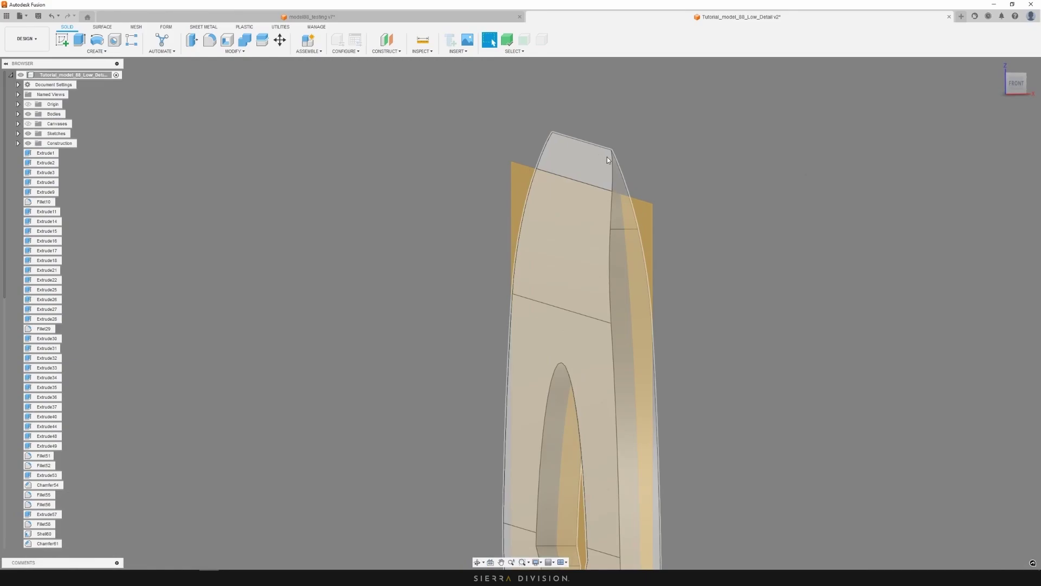
pyautogui.scroll(5, 607, 157)
pyautogui.scroll(-5, 644, 158)
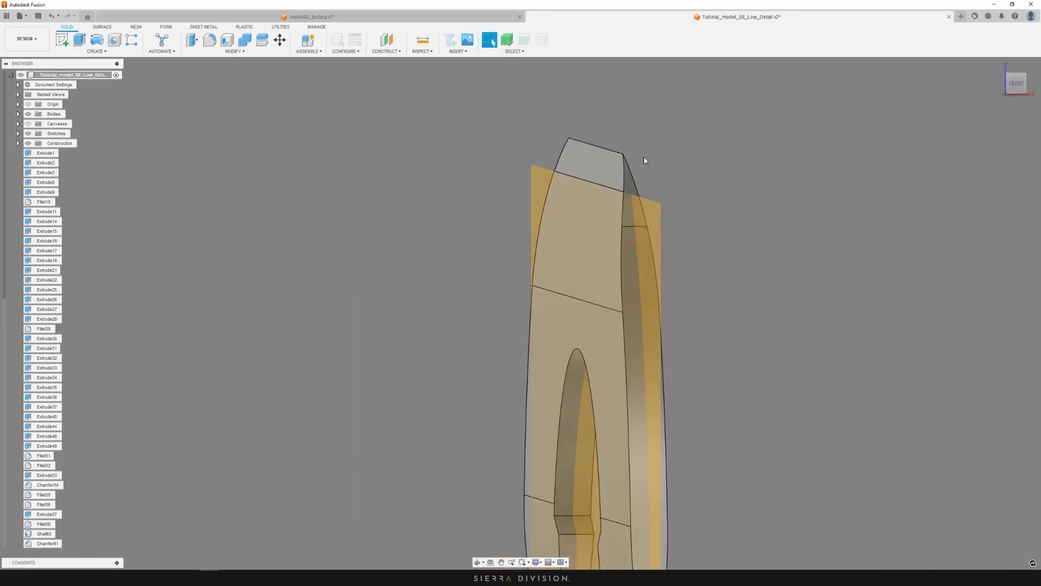
# Extrude the half-plate's flat back face outward by about 0.027 cm with the Join operation
pyautogui.keyDown('shift'); pyautogui.moveTo(644, 158); pyautogui.dragTo(563, 92, button='middle'); pyautogui.keyUp('shift')
pyautogui.click(612, 197)
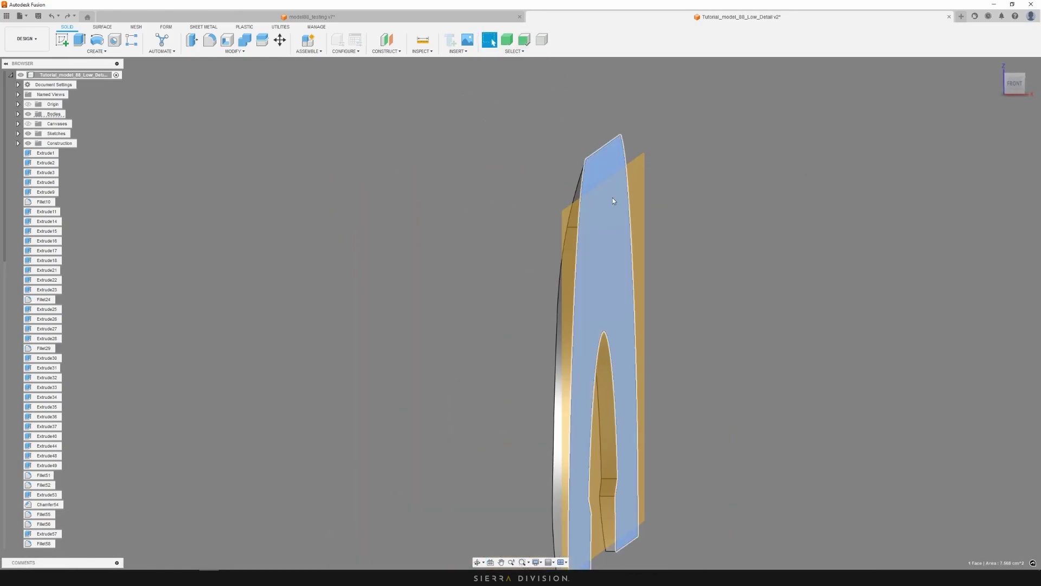
pyautogui.press('e')
pyautogui.moveTo(614, 186); pyautogui.dragTo(617, 186)
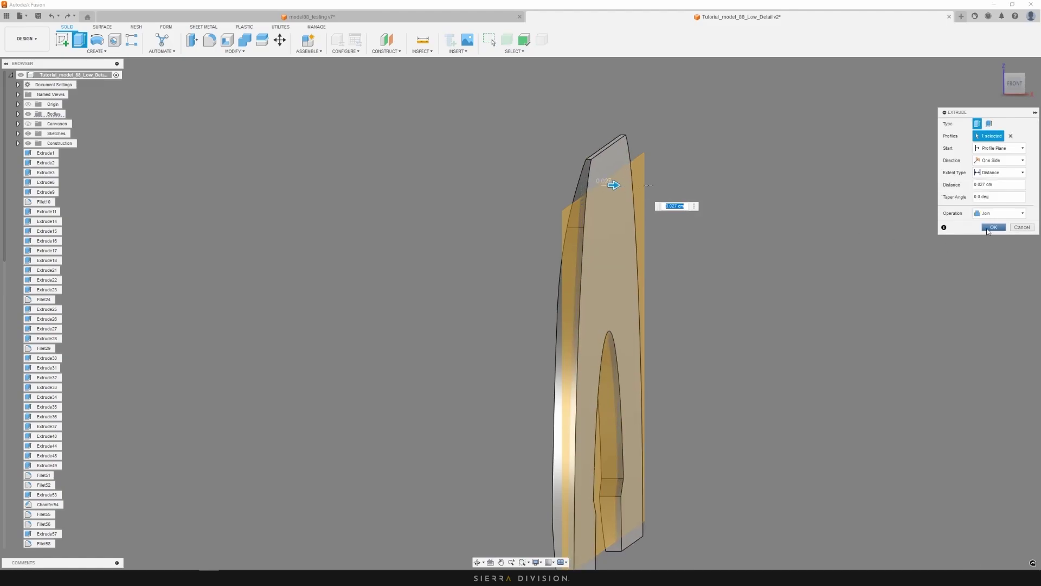
pyautogui.click(993, 227)
# Mirror the thickened half-plate body across its flat back face to complete the plate
pyautogui.moveTo(708, 210)
pyautogui.keyDown('shift'); pyautogui.mouseDown(button='middle')
pyautogui.moveTo(744, 207)
pyautogui.moveTo(690, 210)
pyautogui.mouseUp(button='middle'); pyautogui.keyUp('shift')
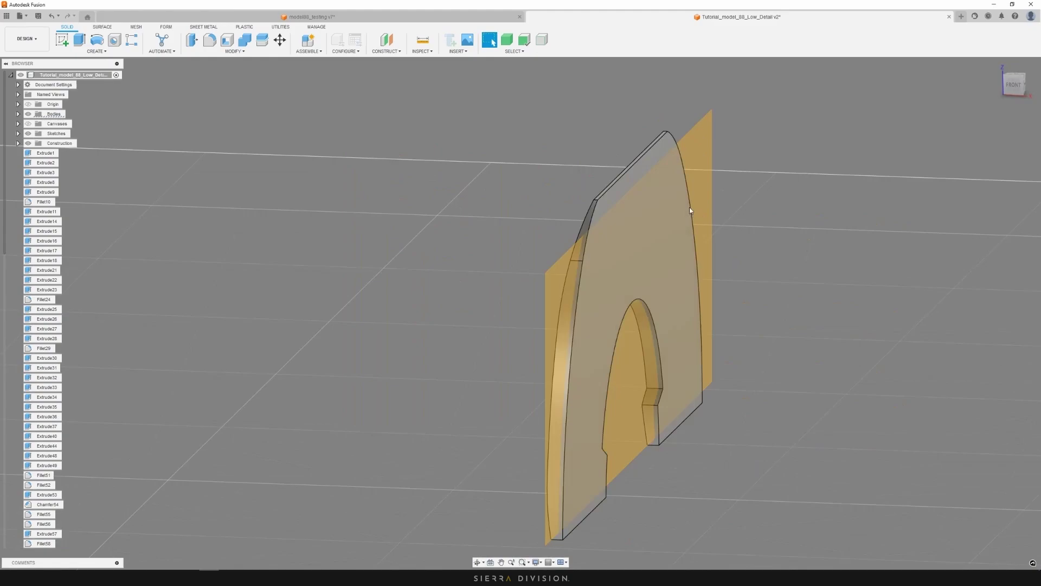
pyautogui.click(662, 216)
pyautogui.press('s')
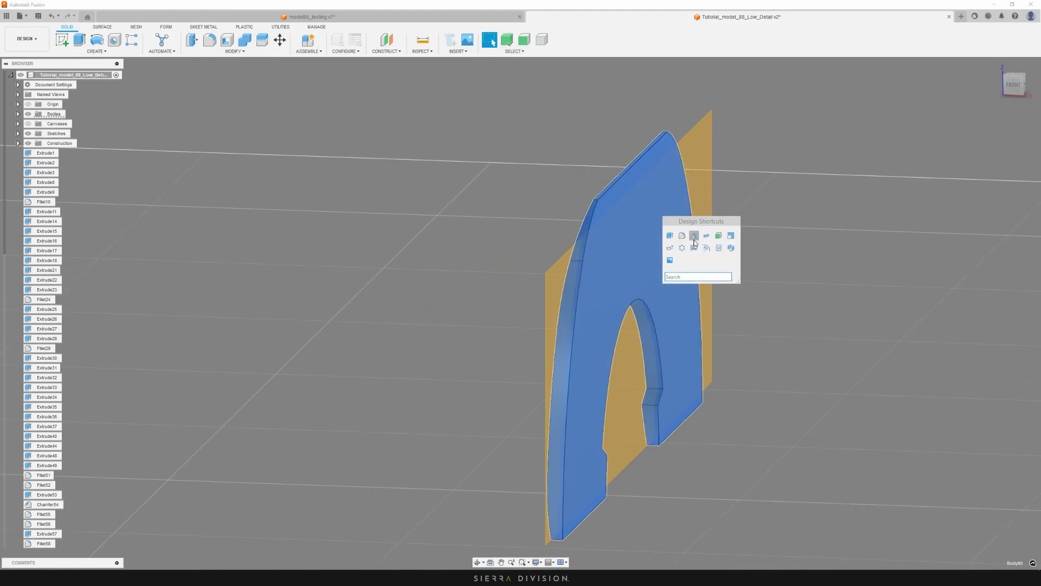
pyautogui.click(693, 237)
pyautogui.keyDown('shift'); pyautogui.moveTo(694, 179); pyautogui.dragTo(781, 340, button='middle'); pyautogui.keyUp('shift')
pyautogui.click(676, 126)
pyautogui.click(994, 174)
# End the plate's isolation to show the whole camera, and hide the construction midplane, Plane3
pyautogui.keyDown('shift'); pyautogui.moveTo(758, 175); pyautogui.dragTo(864, 180, button='middle'); pyautogui.keyUp('shift')
pyautogui.rightClick(864, 180)
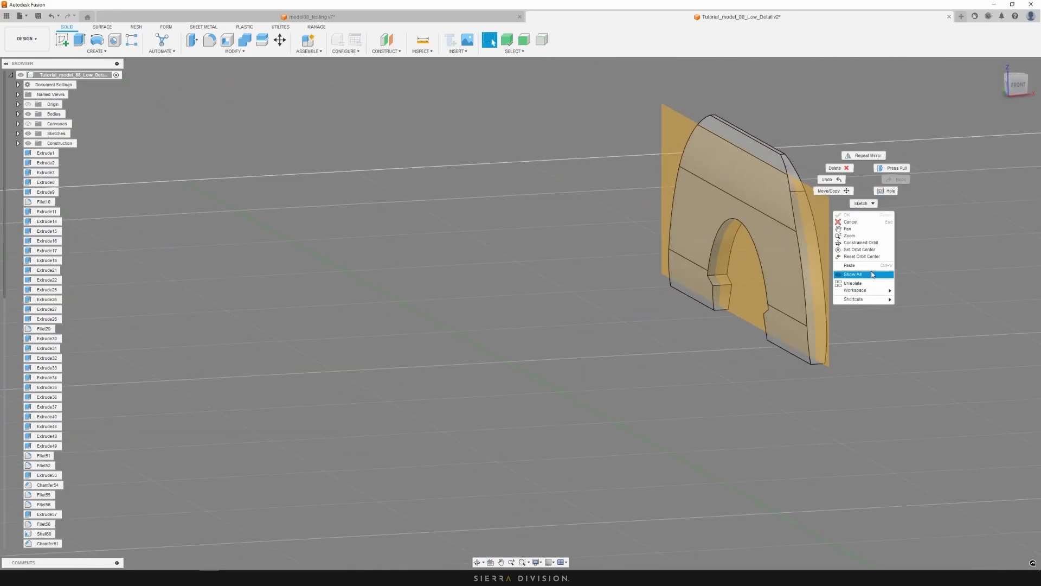
pyautogui.click(863, 284)
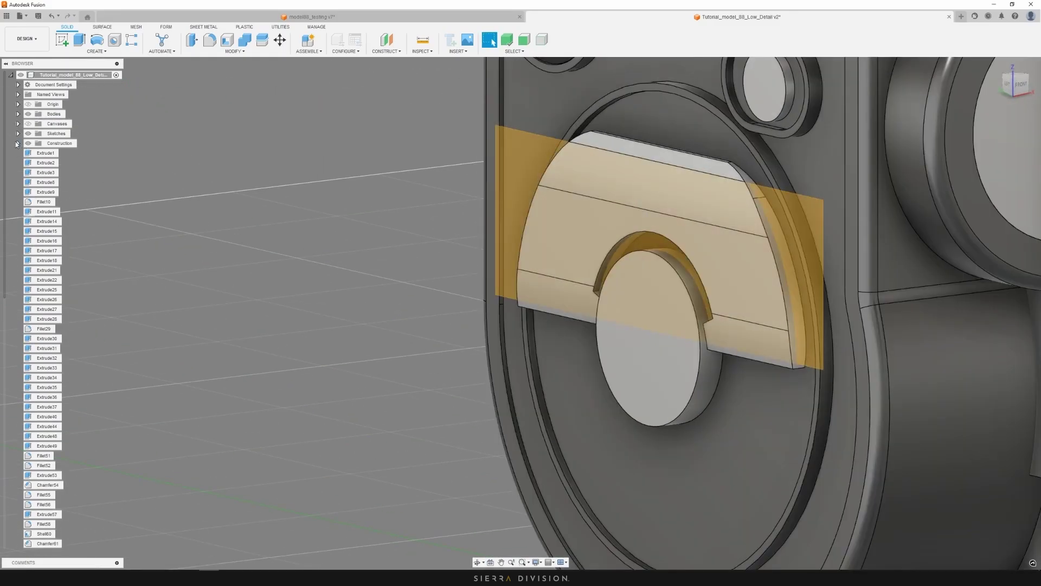
pyautogui.click(18, 143)
pyautogui.click(36, 172)
# Fillet the two outer bottom corner edges of the winding plate with a radius of about 0.192 cm
pyautogui.keyDown('shift'); pyautogui.moveTo(325, 223); pyautogui.dragTo(405, 225, button='middle'); pyautogui.keyUp('shift')
pyautogui.click(490, 40)
pyautogui.scroll(5, 486, 265)
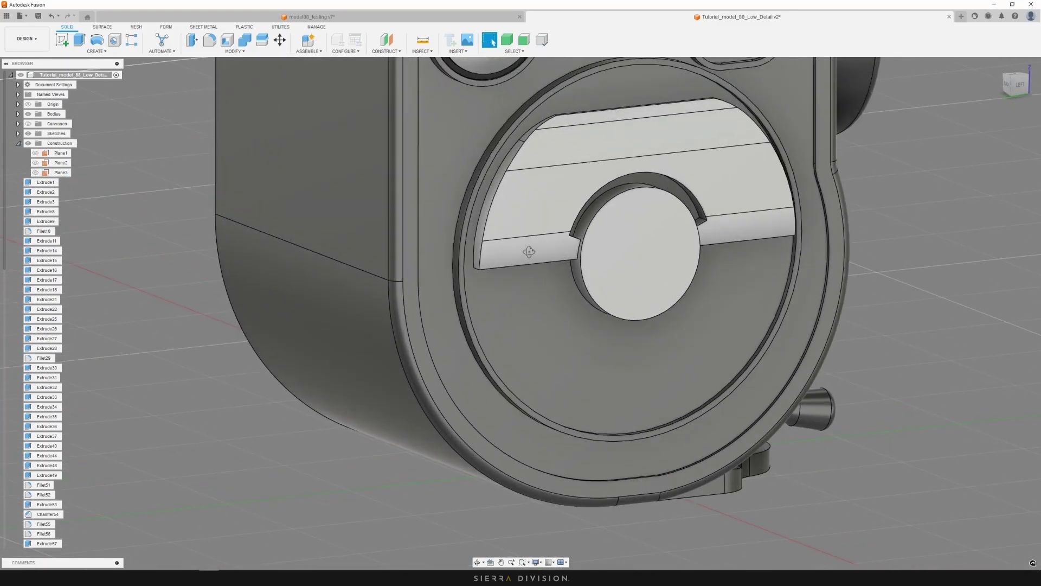
pyautogui.click(488, 267)
pyautogui.scroll(2, 486, 265)
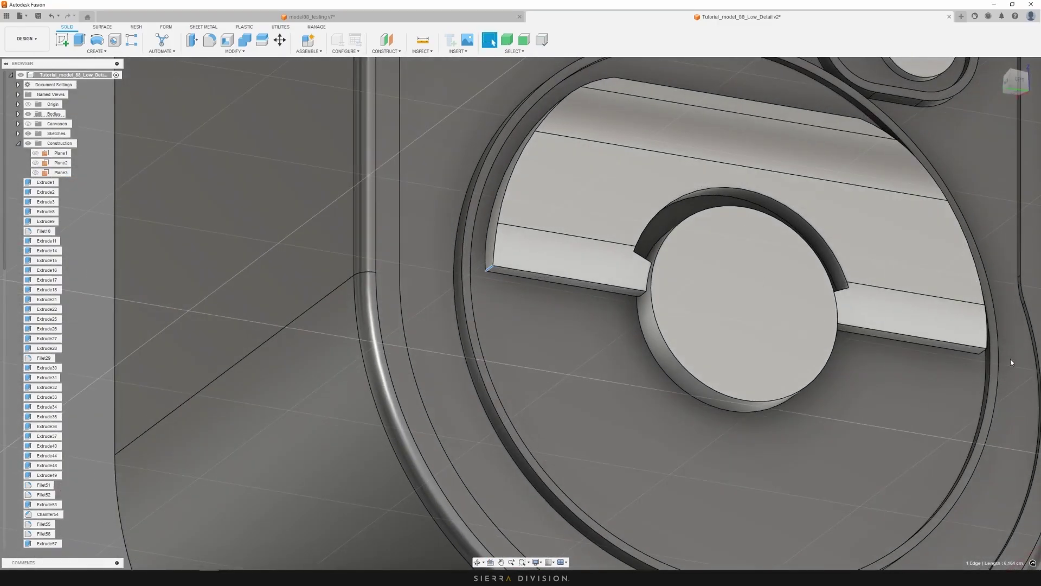
pyautogui.keyDown('ctrl'); pyautogui.click(984, 352); pyautogui.keyUp('ctrl')
pyautogui.press('f')
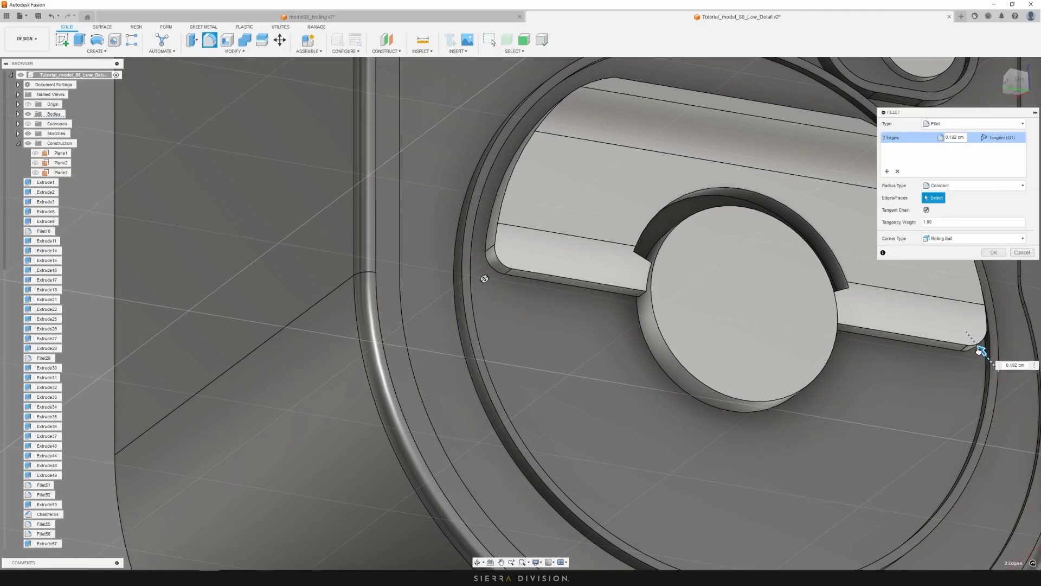
pyautogui.click(993, 252)
pyautogui.scroll(-6, 627, 281)
pyautogui.keyDown('shift'); pyautogui.moveTo(627, 281); pyautogui.dragTo(486, 267, button='middle'); pyautogui.keyUp('shift')
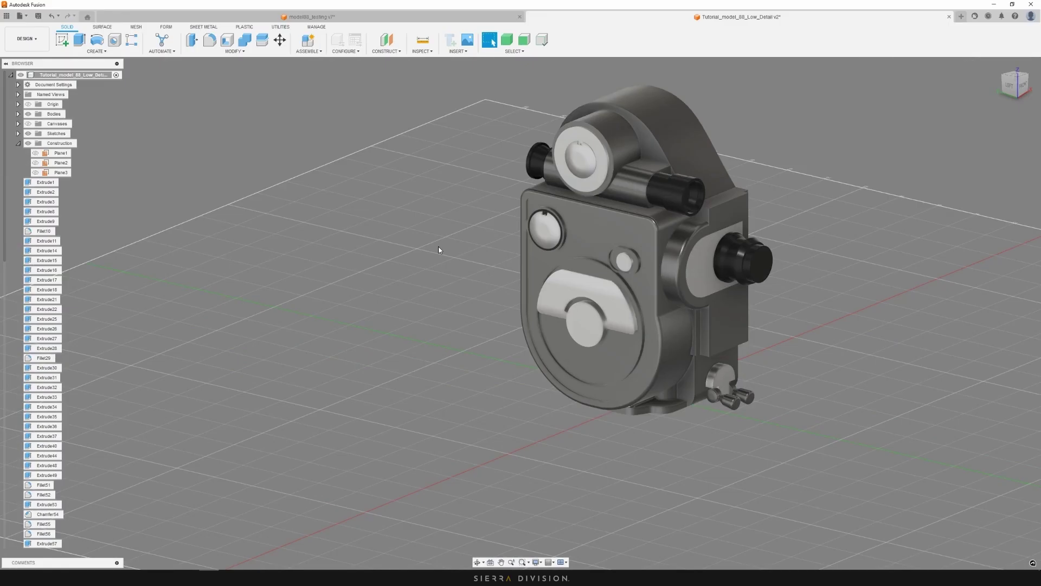